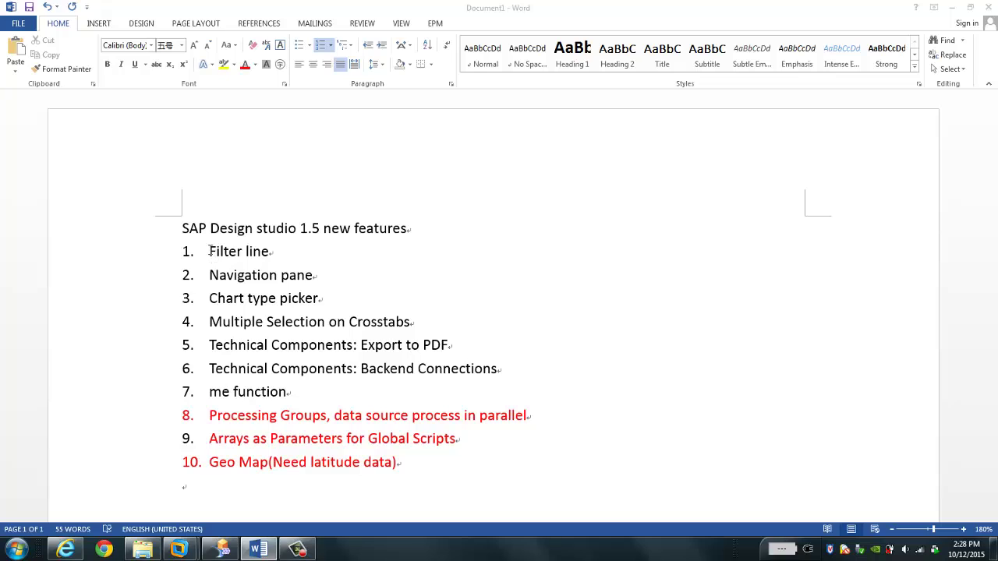
left_click_drag(209, 251, 287, 398)
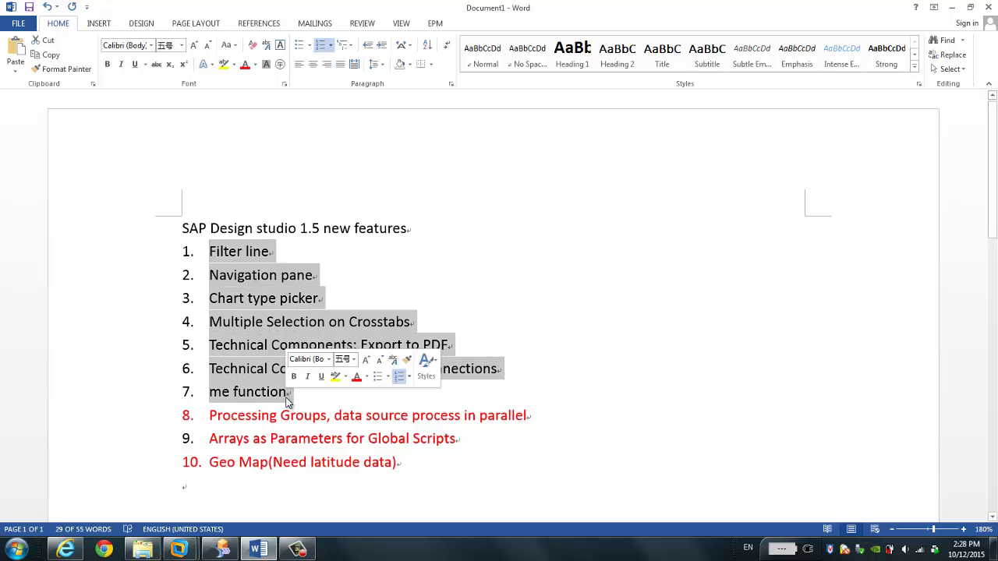
left_click(320, 405)
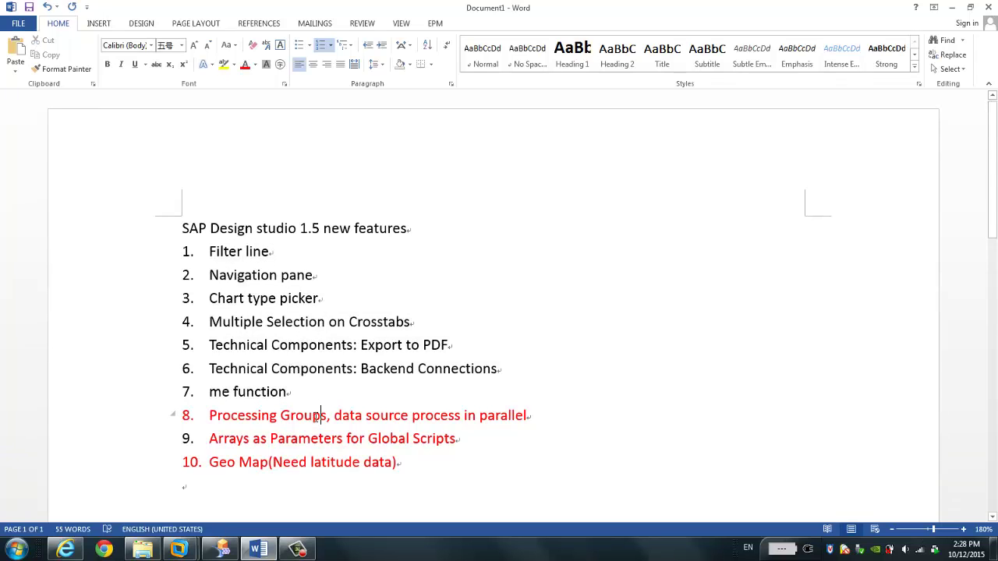
- Switch to SAP Design Studio and create a desktop browser application named Sales_1.5 in Favorites from the Blank template
left_click(226, 548)
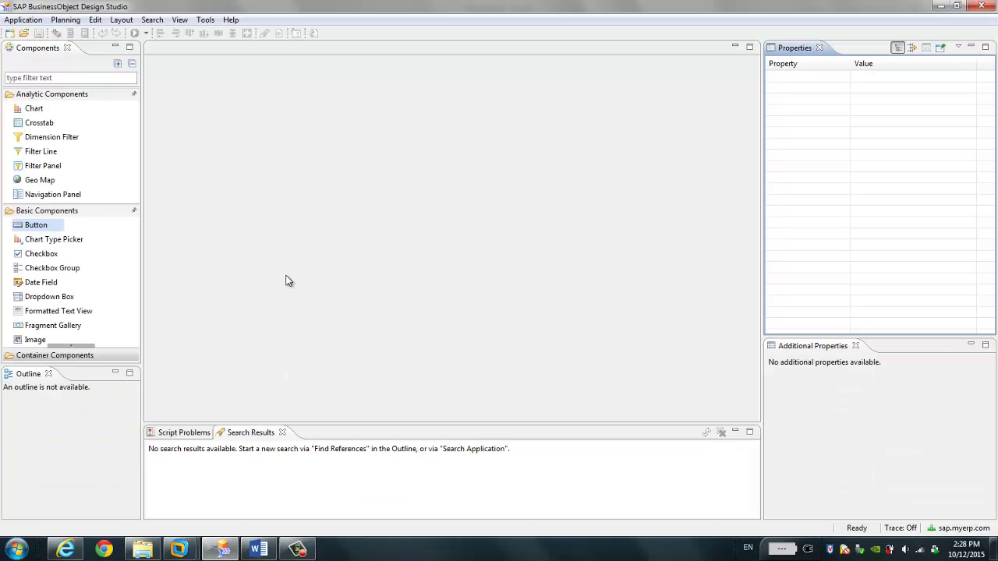
left_click(10, 33)
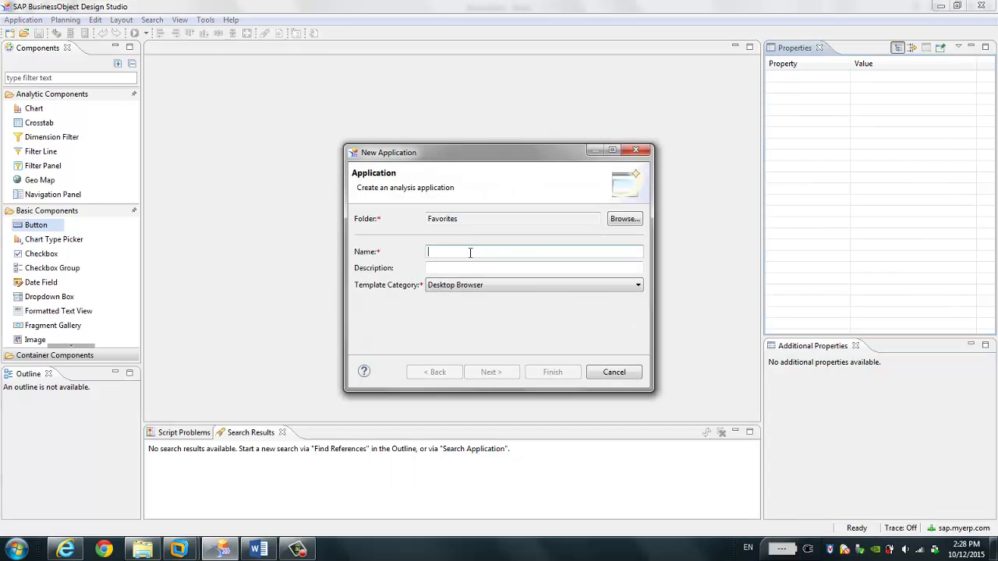
type("Sales")
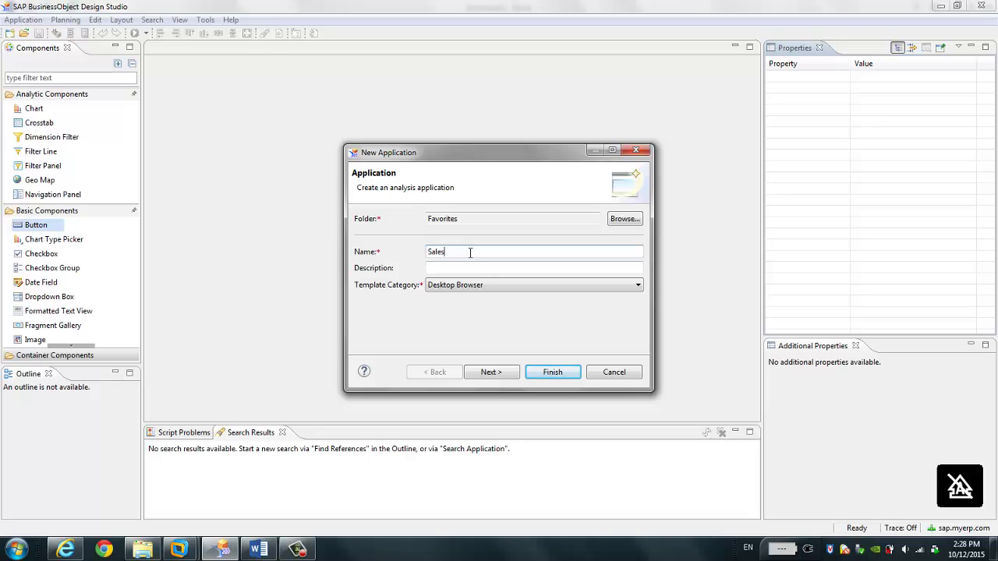
type("_1.5")
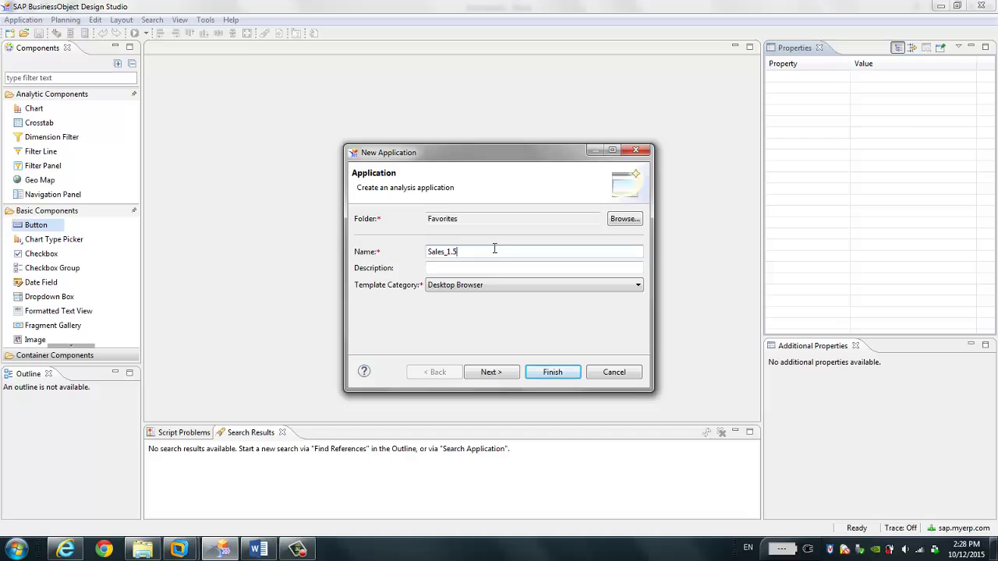
left_click(492, 373)
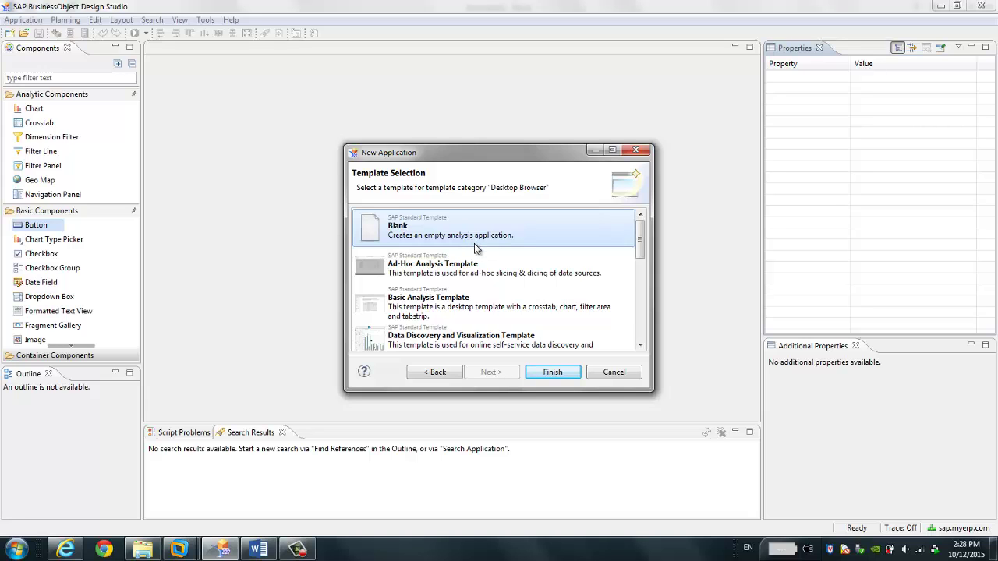
left_click(559, 373)
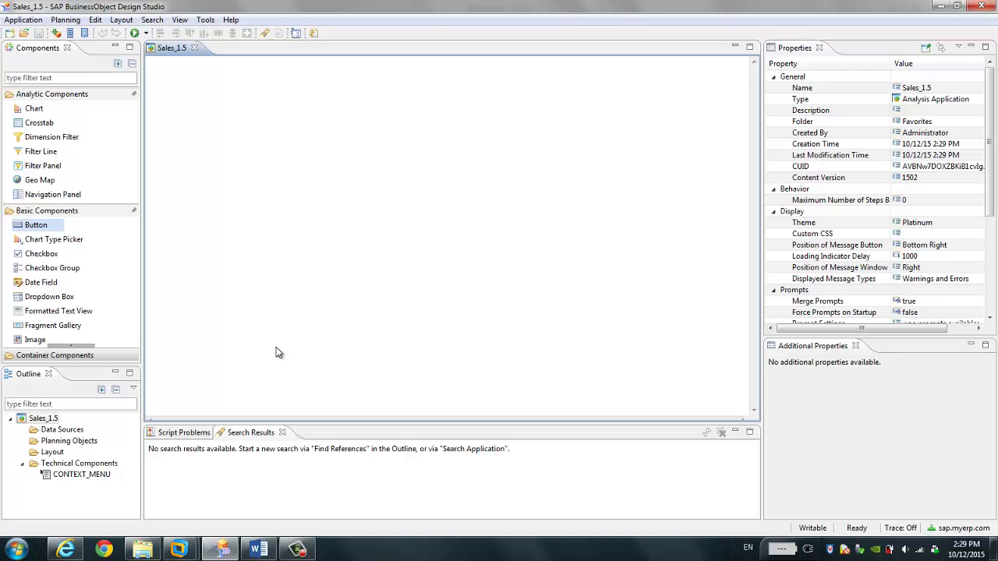
- Start adding a data source to the application, using the eFashion.unx connection from the Universes folder
right_click(74, 430)
left_click(100, 441)
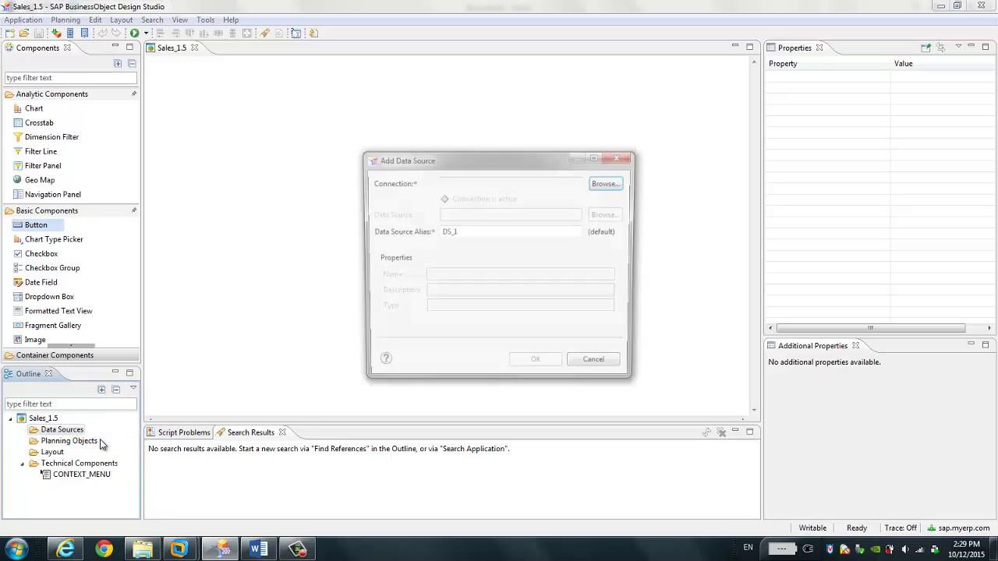
left_click(606, 185)
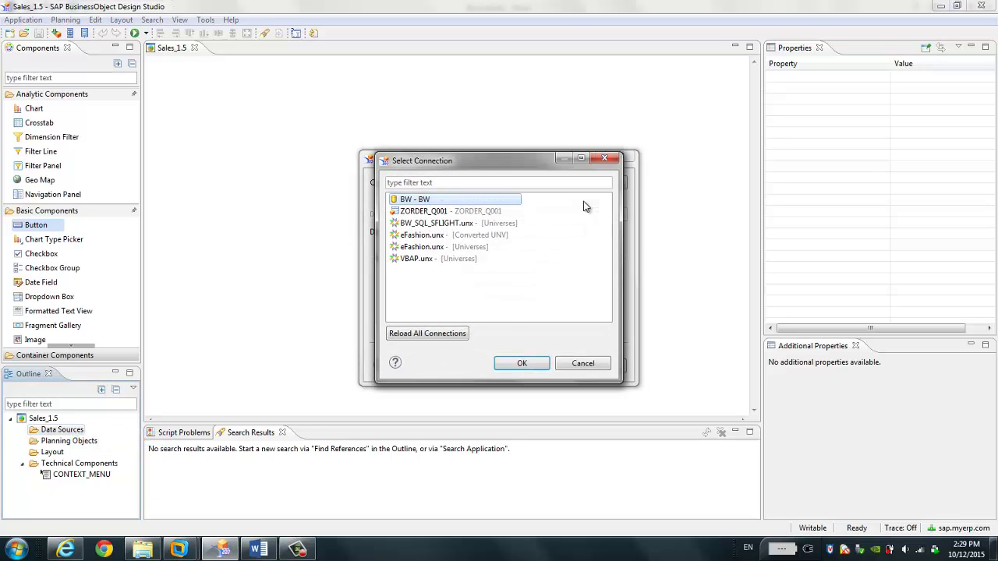
left_click(469, 247)
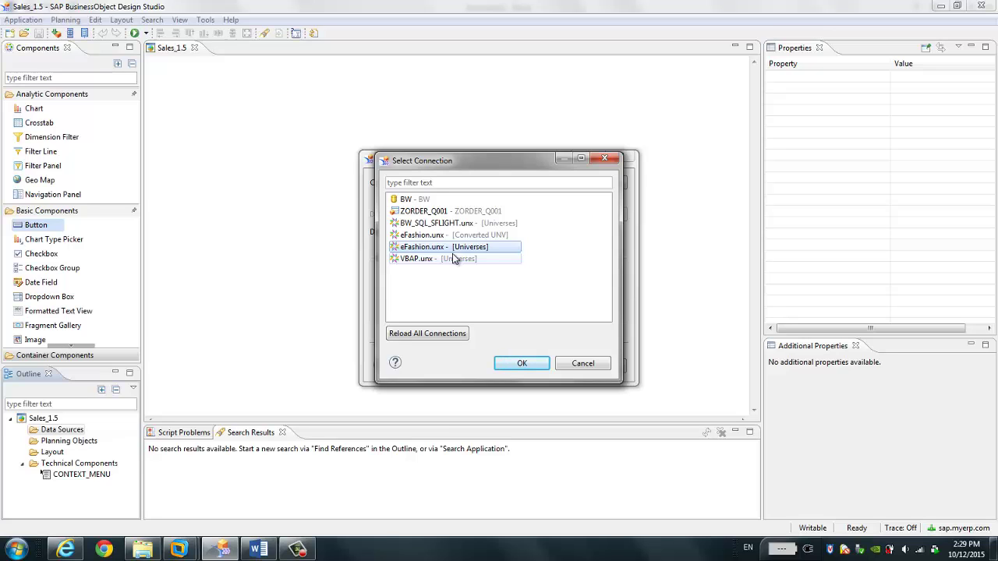
left_click(523, 364)
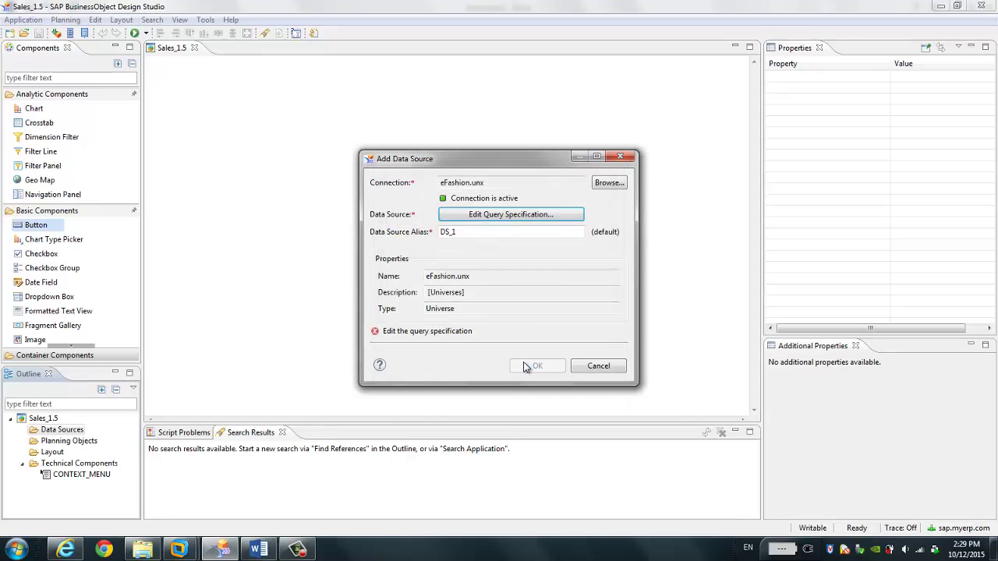
- Edit the query specification and add State, City and Store name from the Store folder to the result objects
left_click(503, 222)
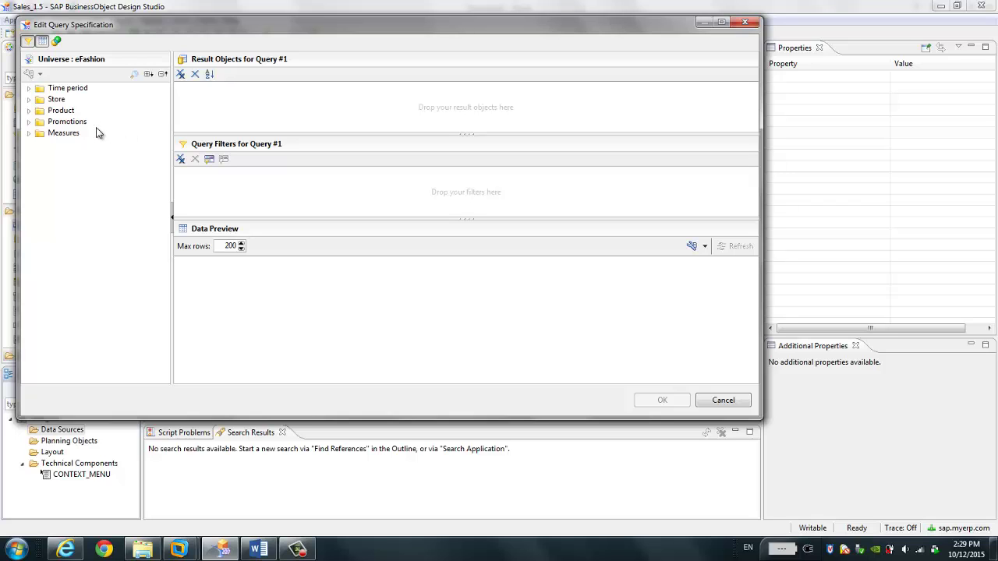
left_click(29, 99)
left_click(68, 111)
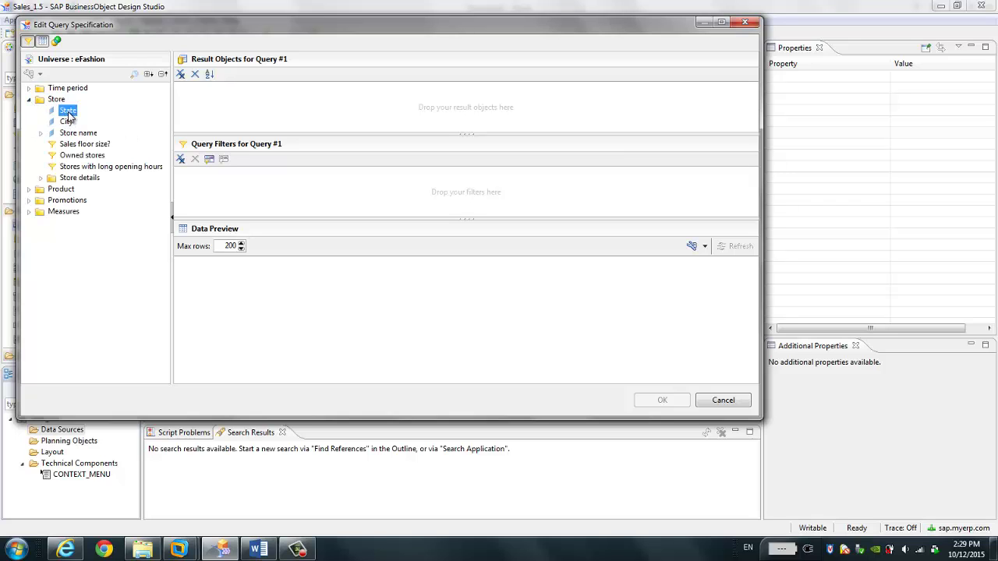
left_click(66, 122, "ctrl")
left_click(78, 135, "ctrl")
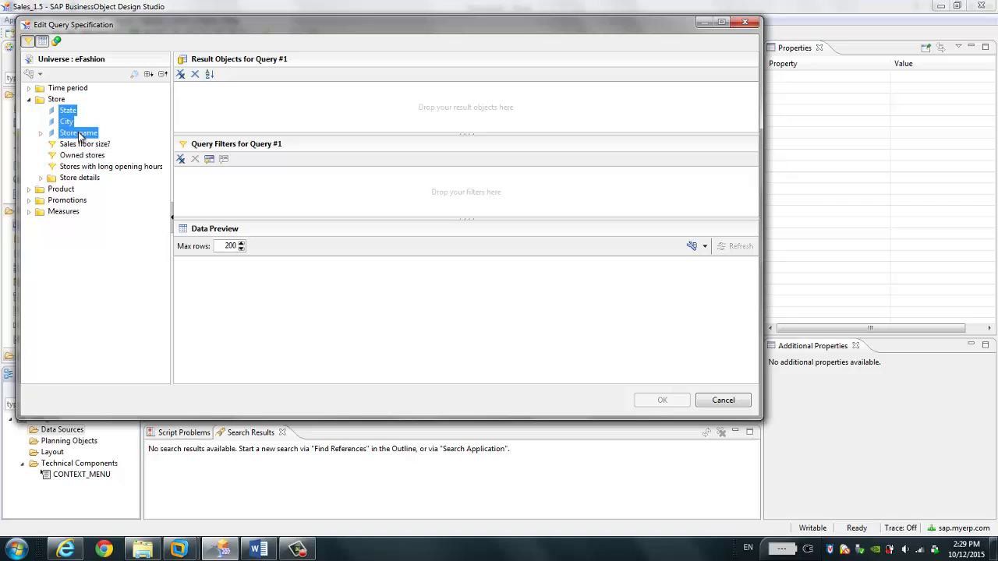
left_click_drag(74, 117, 243, 117)
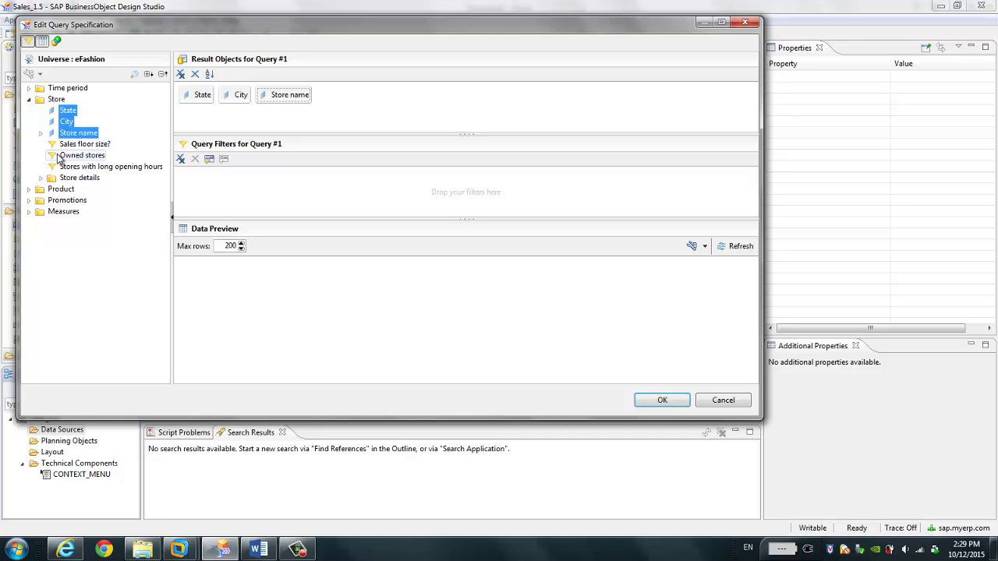
- Add Year and Month from the Time period folder to the result objects, ahead of State
left_click(29, 88)
left_click(67, 99)
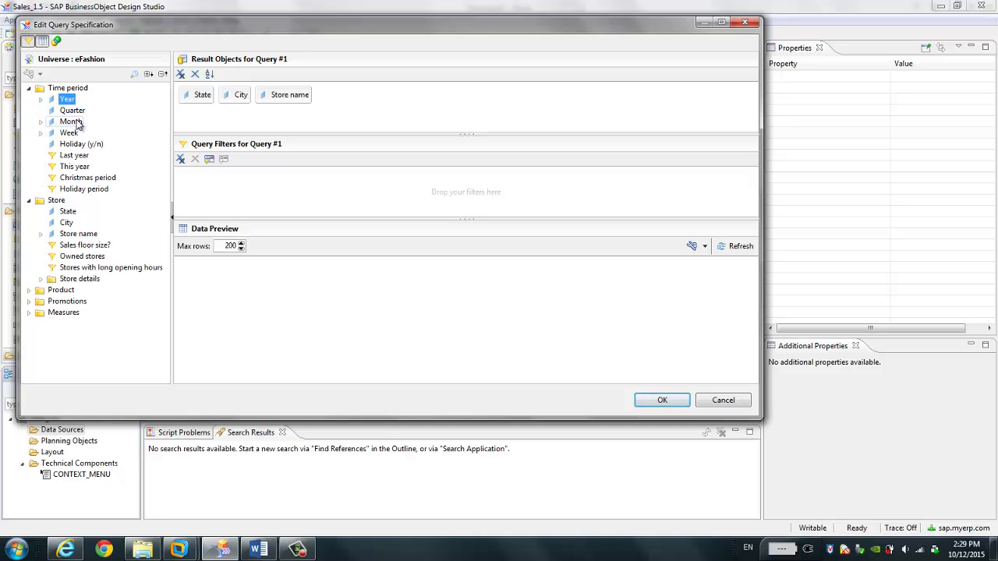
left_click(74, 122, "ctrl")
left_click_drag(72, 122, 180, 107)
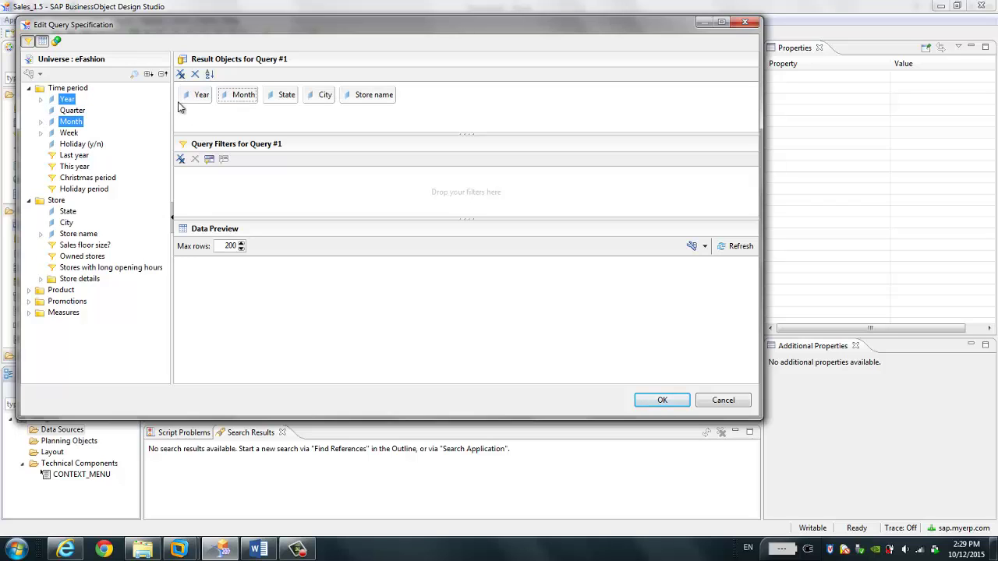
- Add the Sales revenue and Margin measures to the end of the query's result objects
left_click(29, 313)
left_click(78, 324)
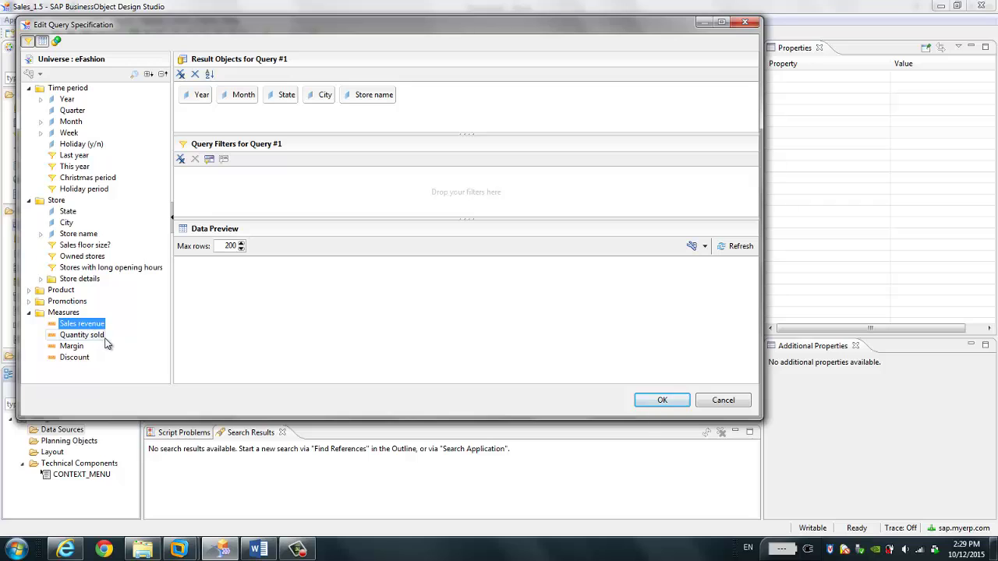
left_click(72, 346, "ctrl")
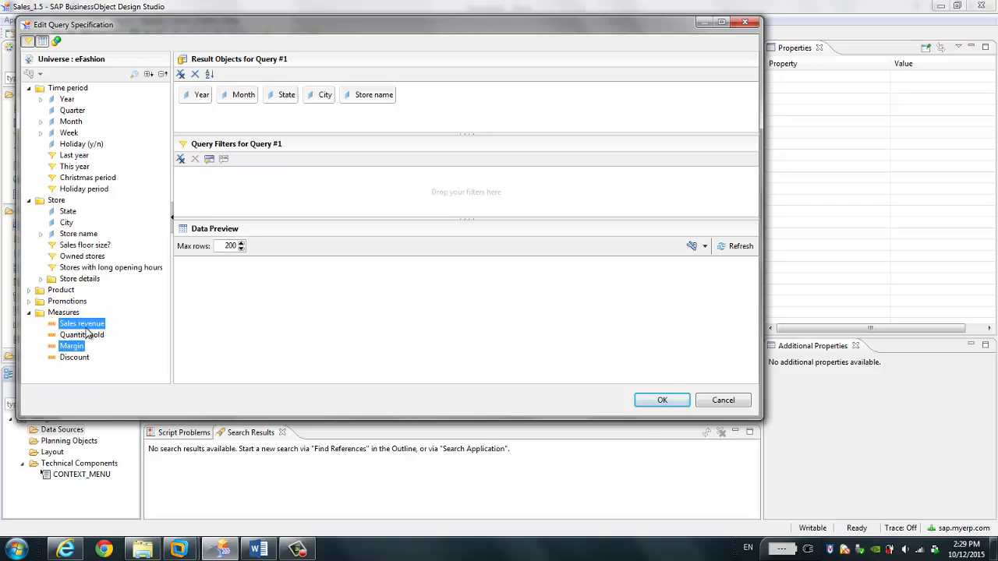
left_click_drag(71, 346, 448, 134)
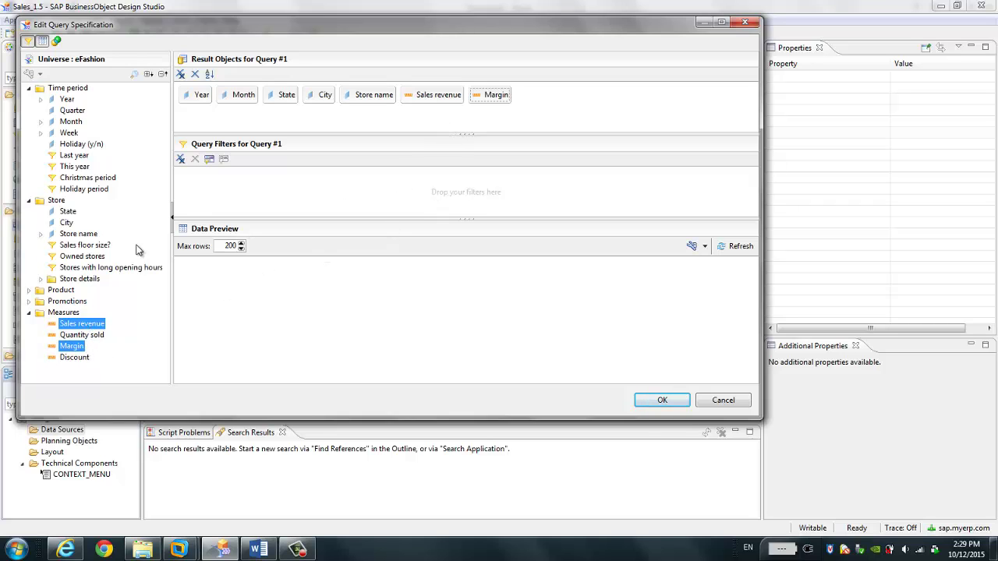
- Apply the This year filter to the query, refresh the data preview and accept the query and data source
left_click(74, 167)
left_click_drag(74, 168, 231, 187)
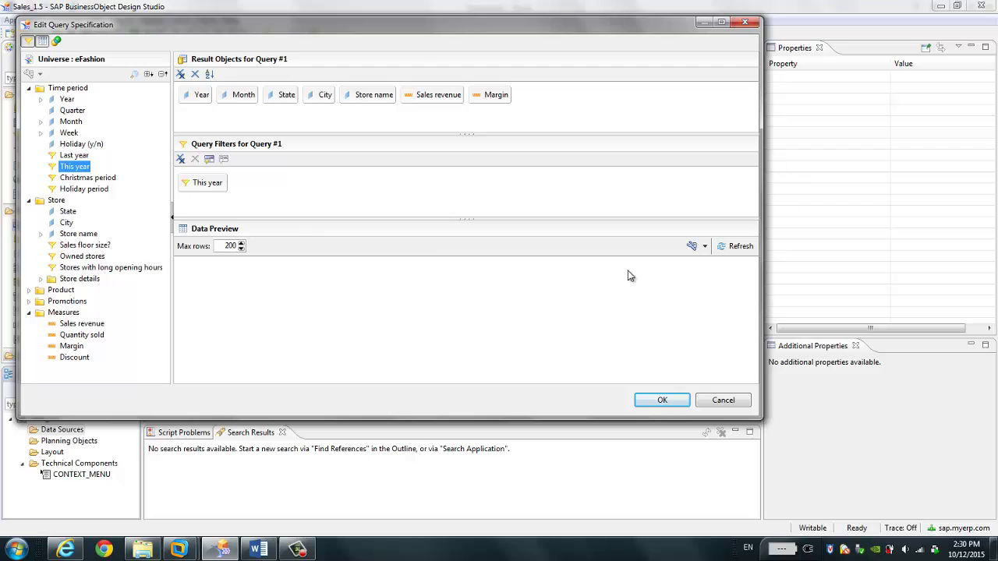
left_click(740, 248)
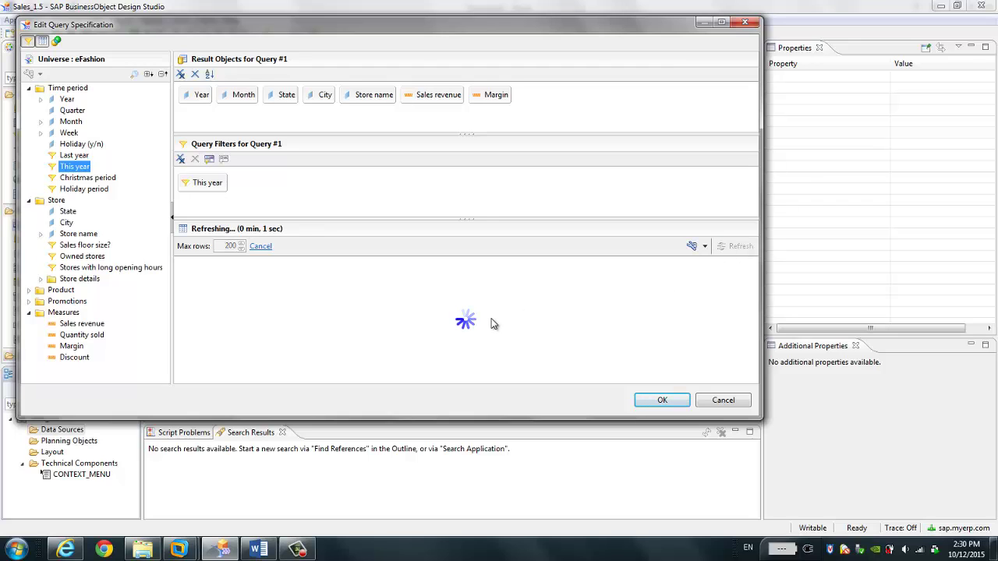
left_click(659, 400)
left_click(537, 366)
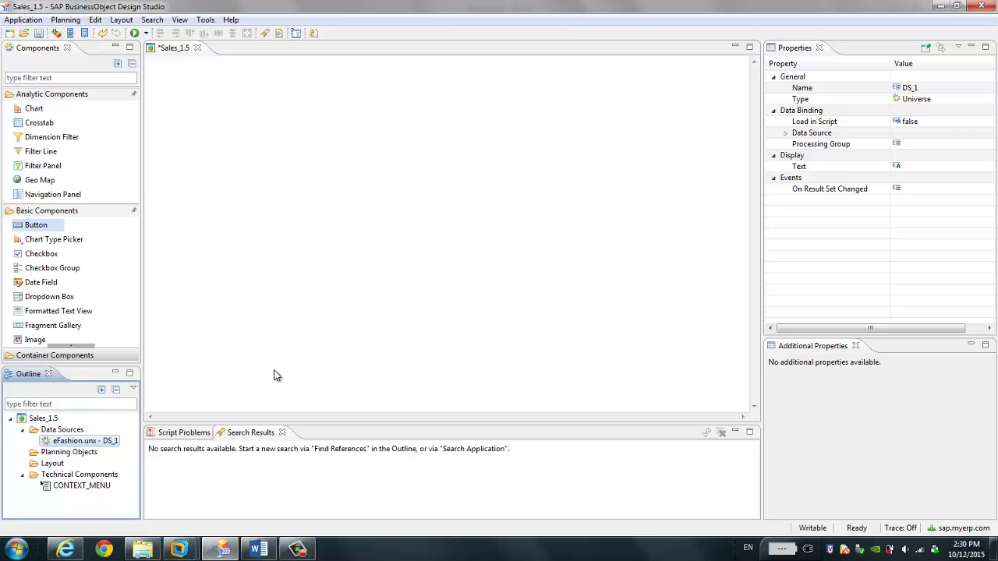
left_click(258, 549)
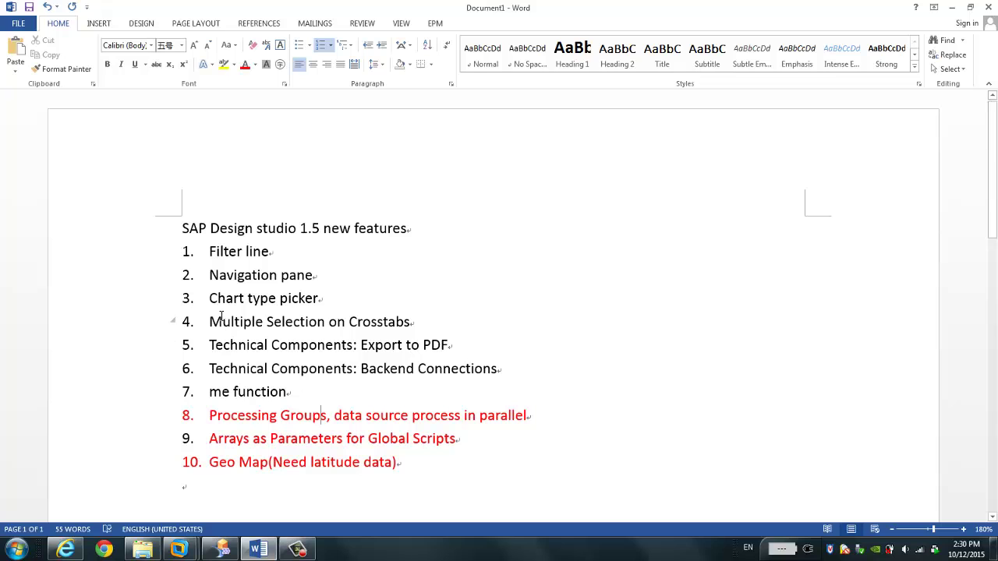
left_click(952, 10)
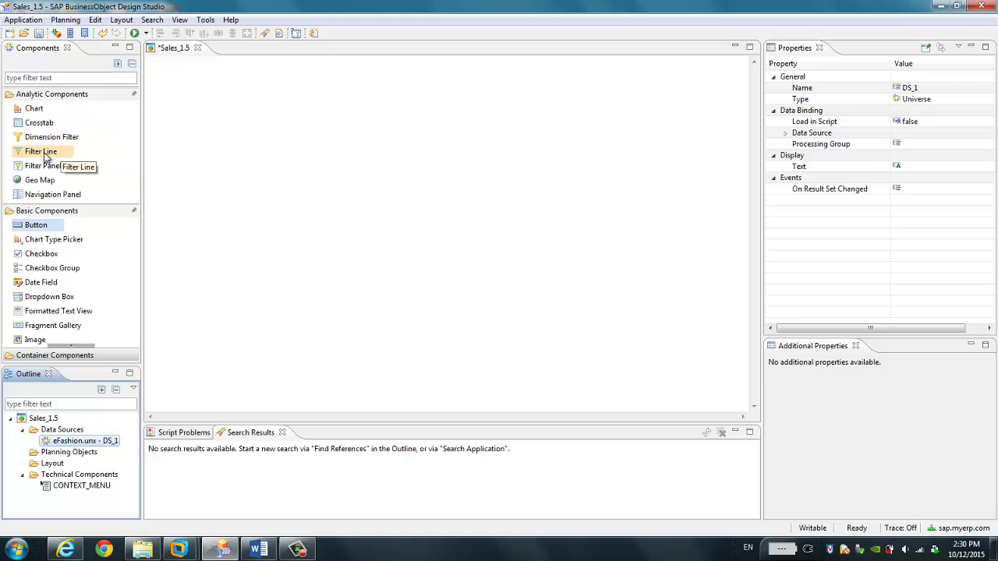
- Place a Filter Line along the top of the canvas and a Crosstab below it, widened to about 722 by 300
left_click_drag(45, 156, 169, 70)
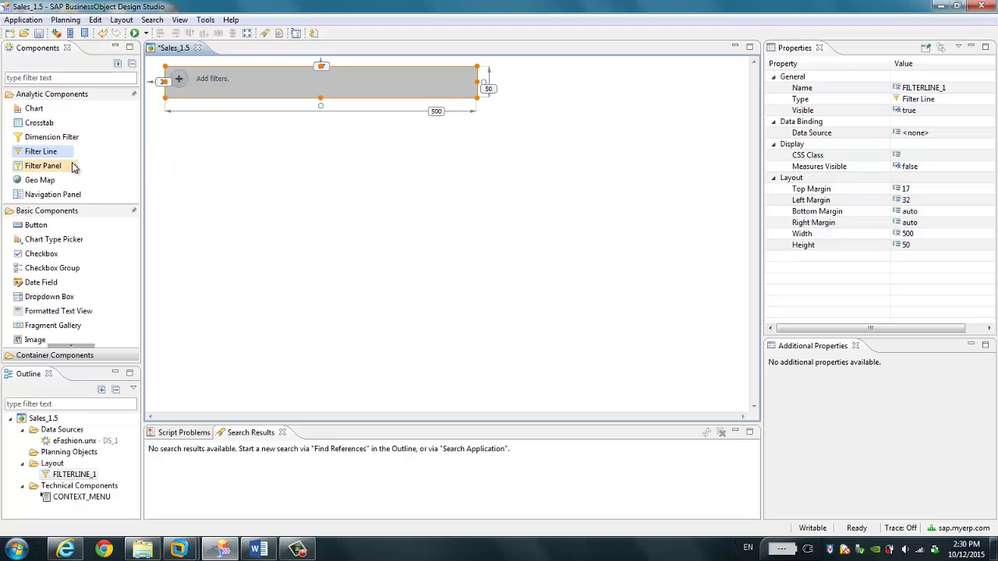
left_click_drag(45, 129, 227, 220)
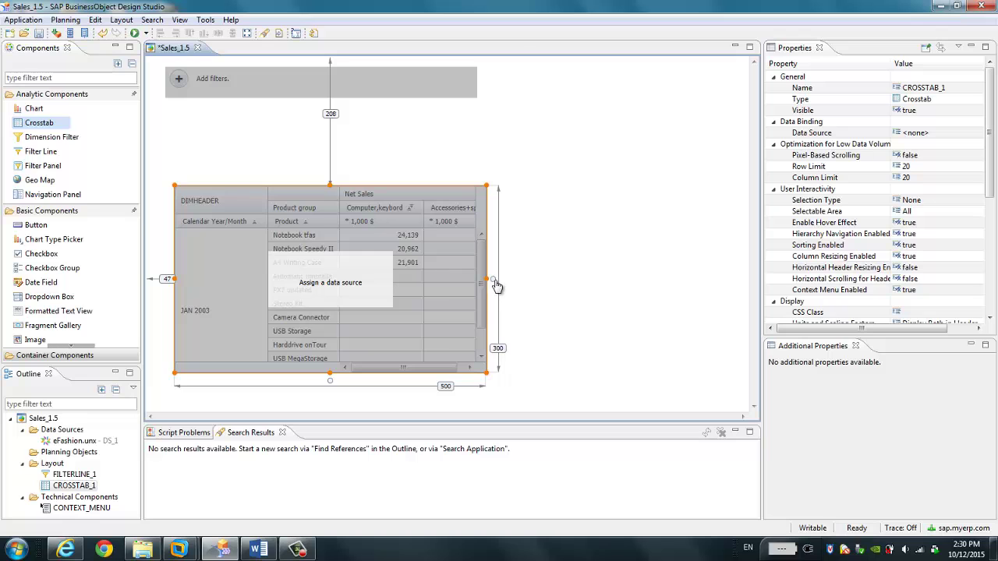
mouse_move(492, 282)
left_mouse_down()
mouse_move(628, 278)
mouse_move(489, 289)
left_mouse_up()
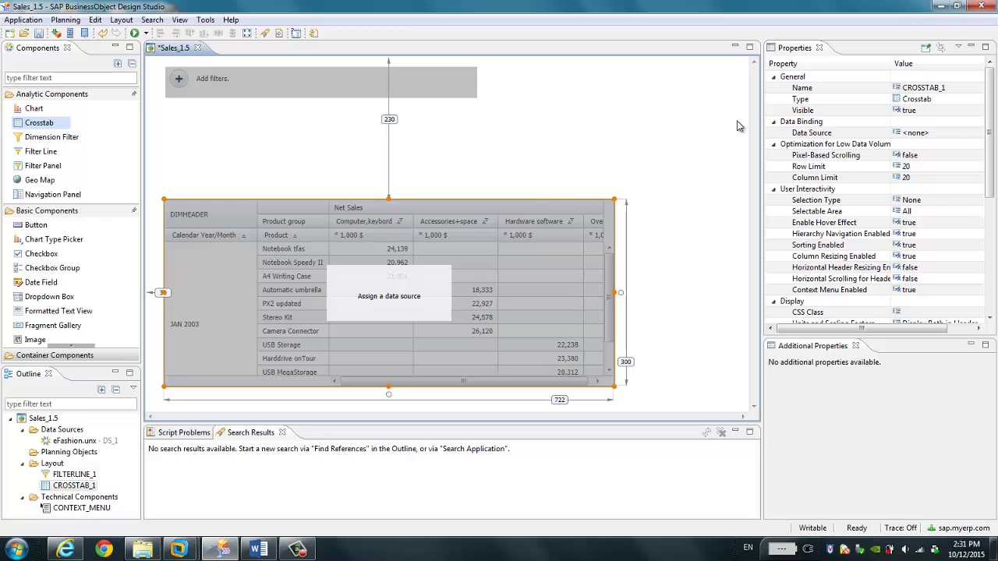
- Assign the data source DS_1 to the filter line
left_click(338, 88)
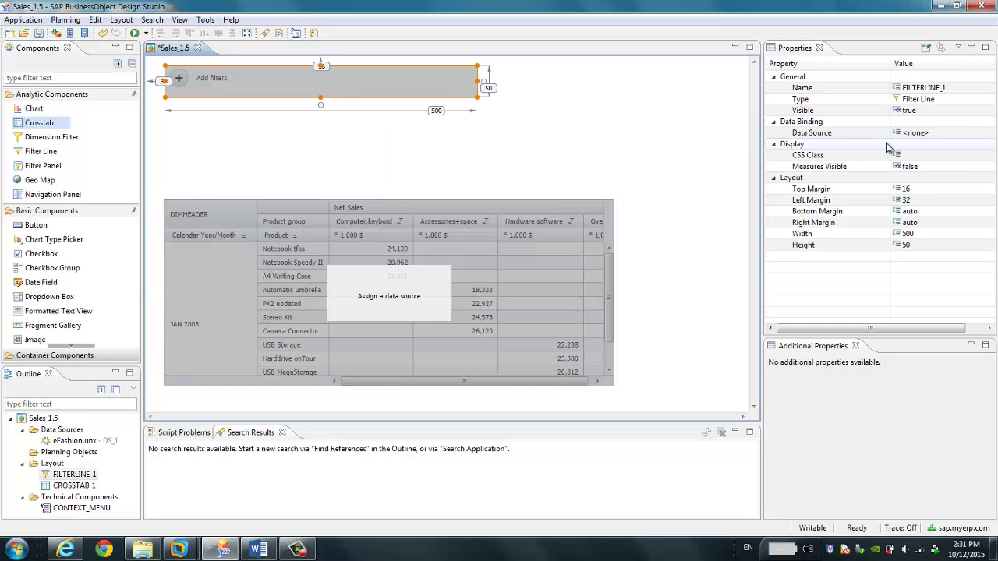
left_click(973, 132)
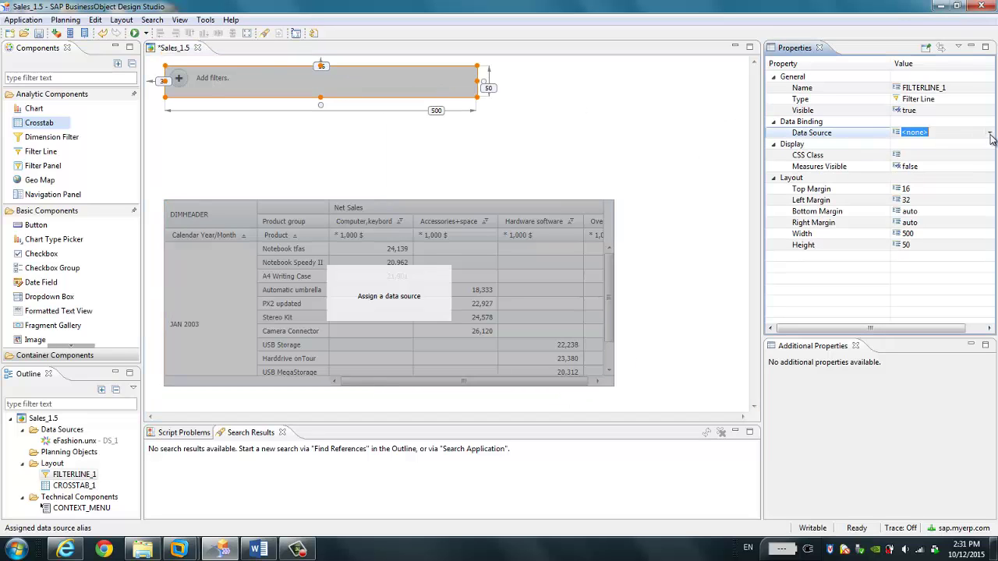
left_click(990, 134)
left_click(908, 141)
- Assign the data source DS_1 to the crosstab
left_click(514, 238)
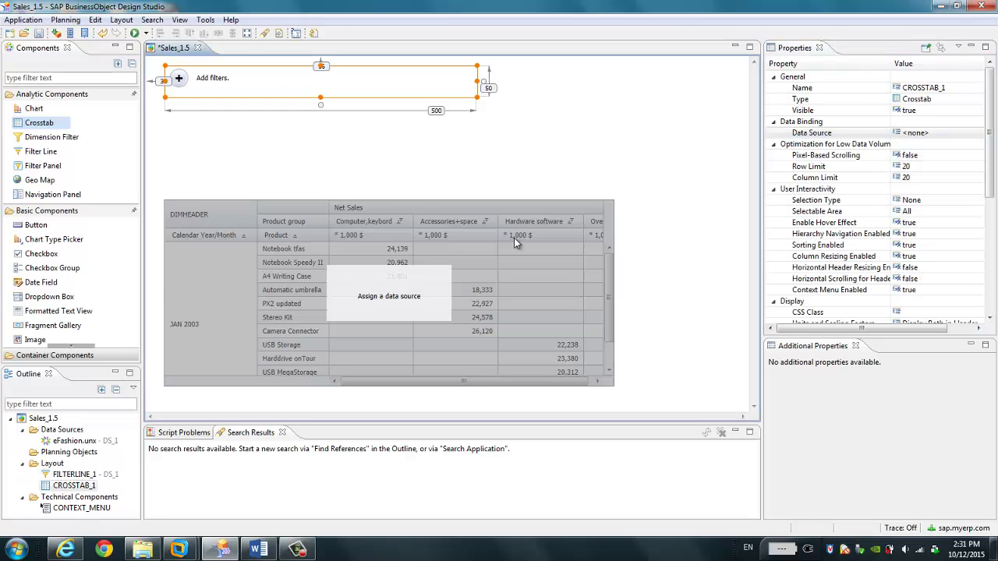
left_click(963, 132)
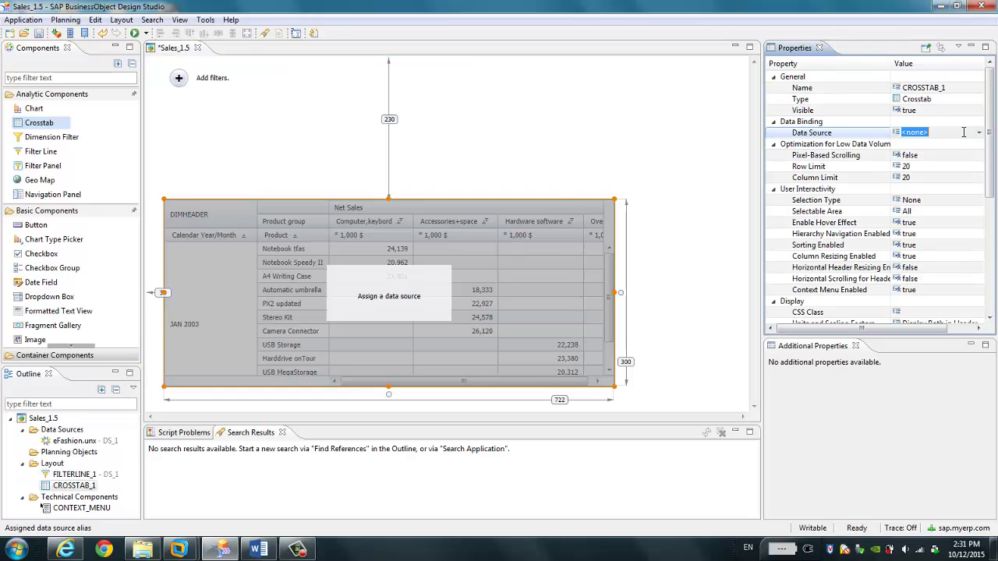
left_click(982, 134)
left_click(920, 154)
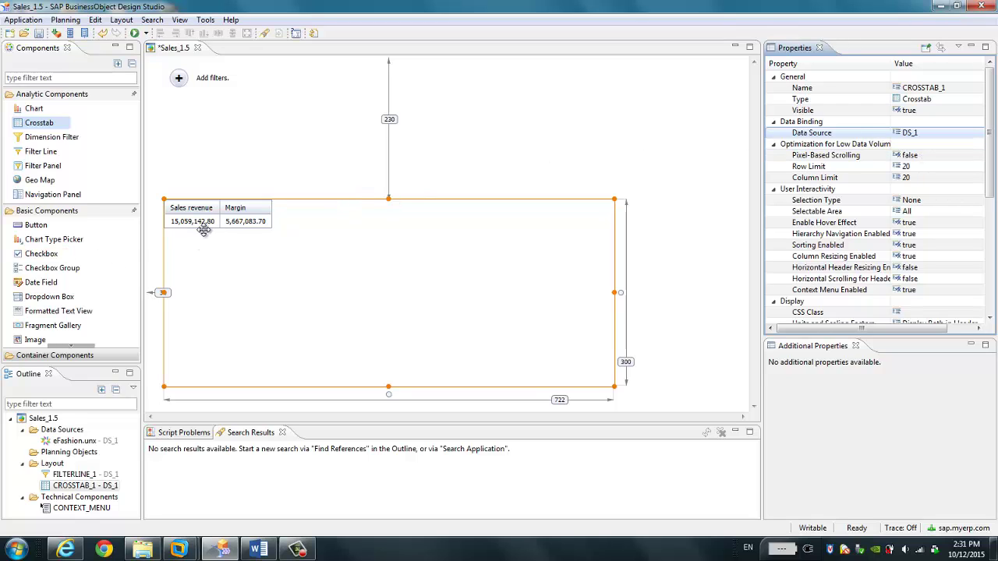
- Edit the initial view of DS_1 so that State, City and Year are in the rows, and accept it
right_click(103, 442)
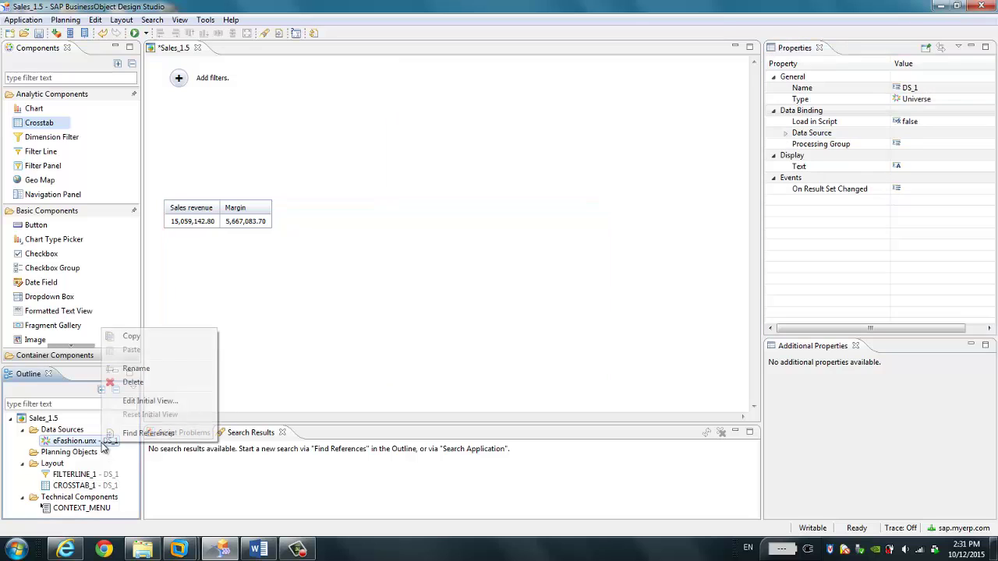
left_click(156, 402)
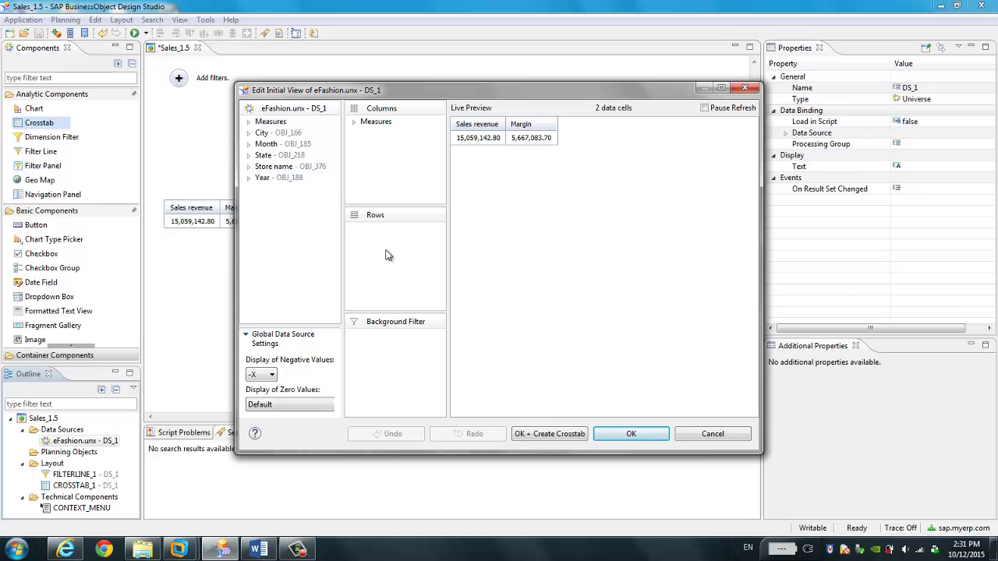
left_click(269, 155)
left_click(269, 133, "ctrl")
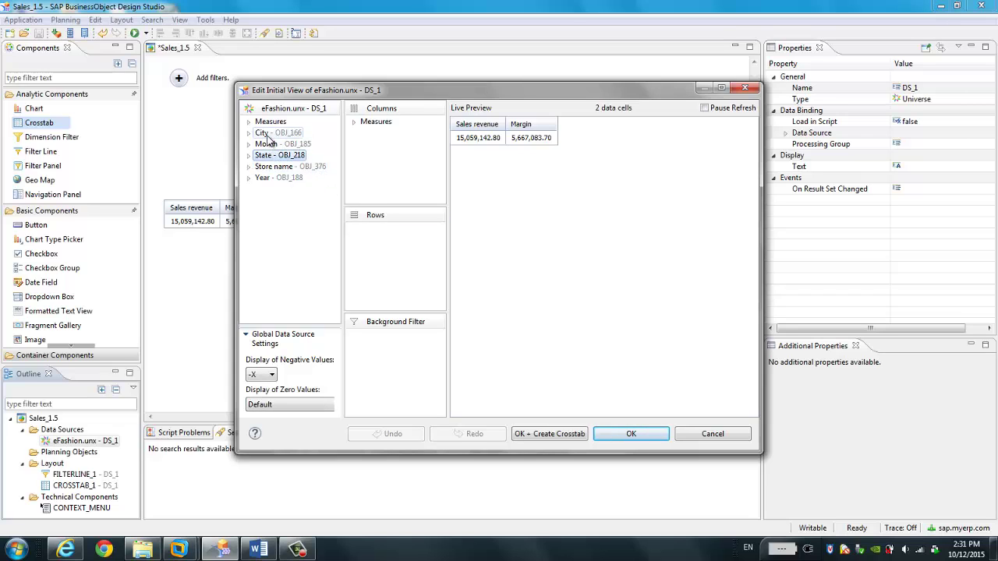
left_click(279, 179, "ctrl")
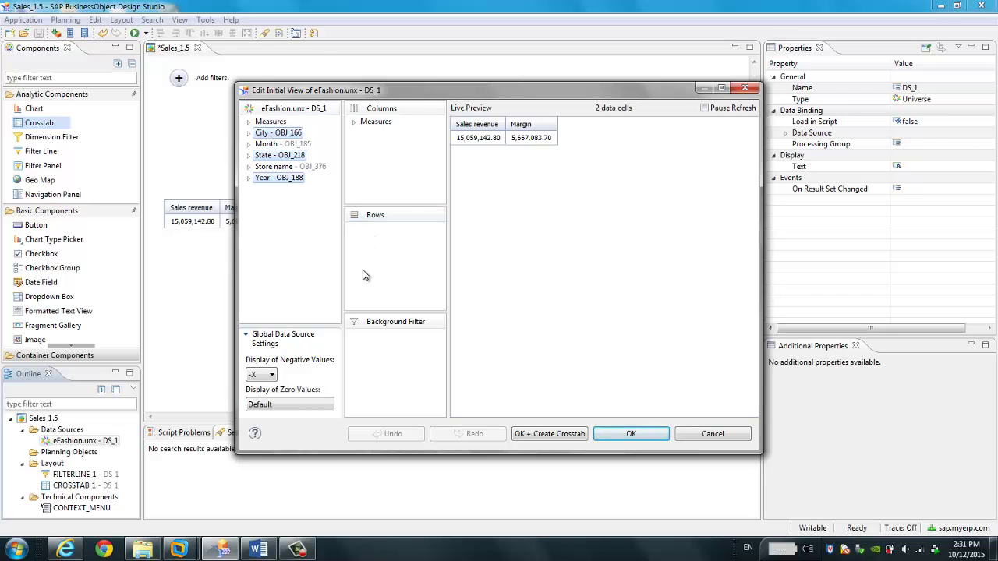
left_click(279, 134)
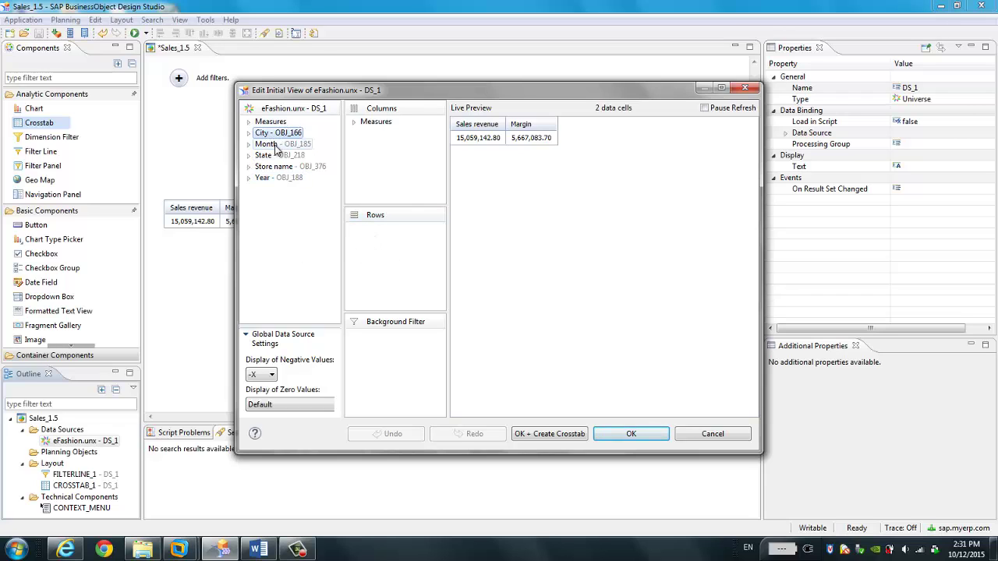
left_click_drag(275, 158, 366, 230)
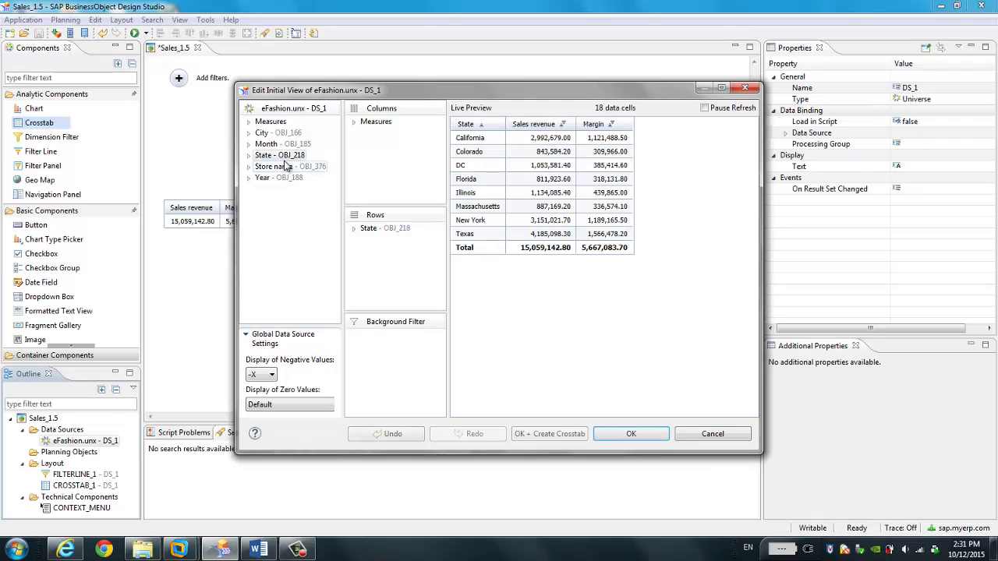
left_click_drag(265, 134, 365, 240)
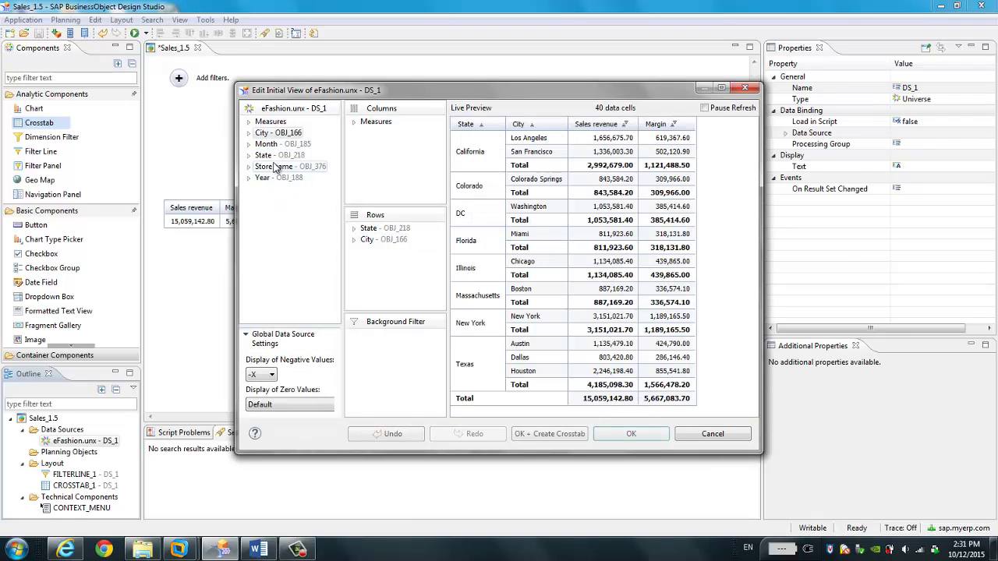
left_click_drag(270, 179, 366, 249)
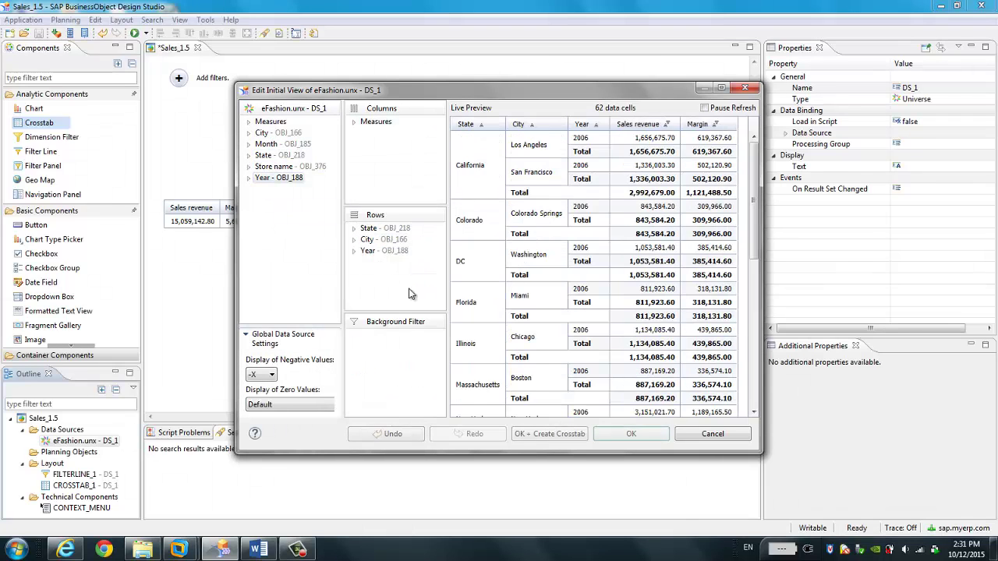
left_click(630, 432)
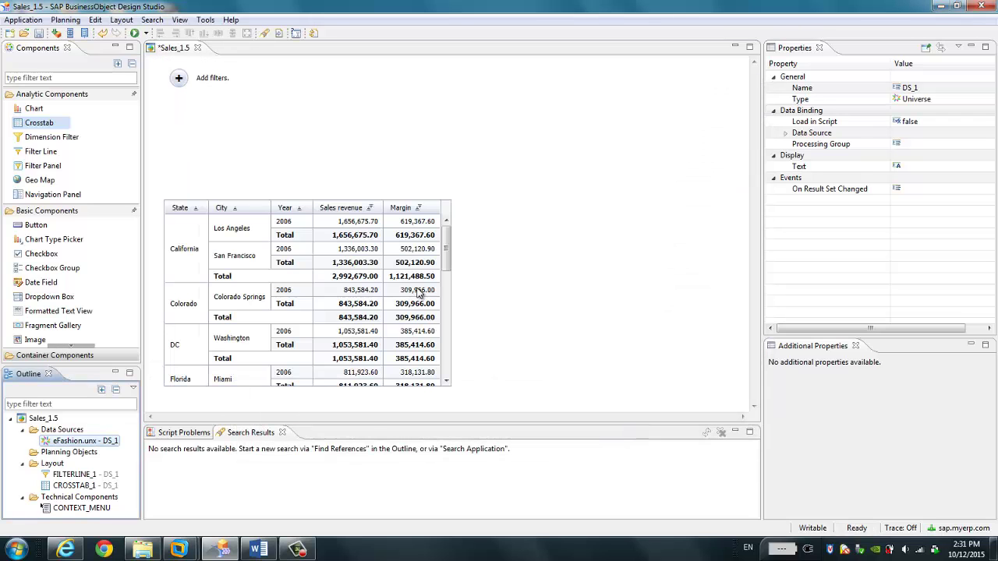
- Move the crosstab slightly up to a top margin of about 219 and run the application locally in the browser
left_click(418, 292)
left_click_drag(385, 251, 386, 259)
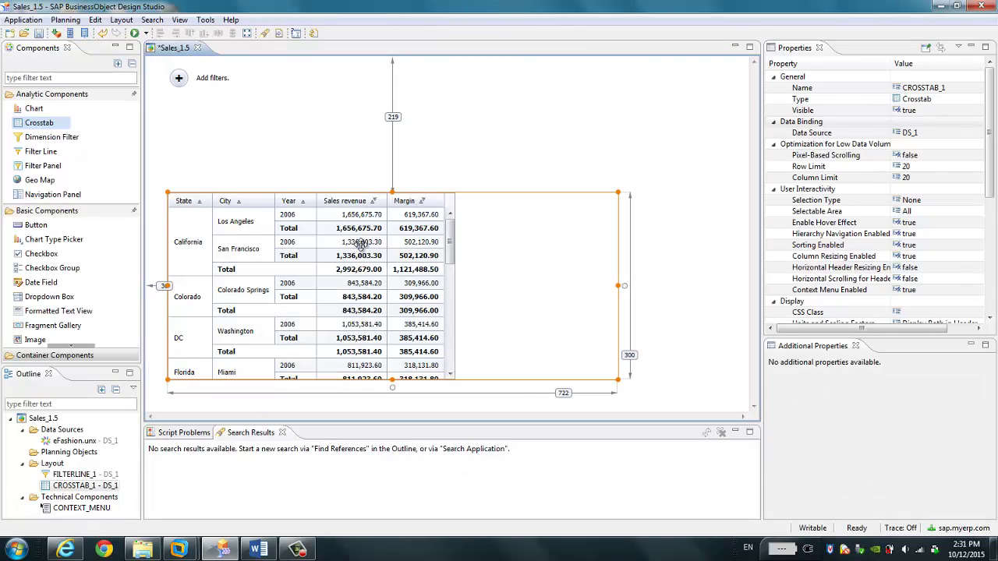
left_click(135, 35)
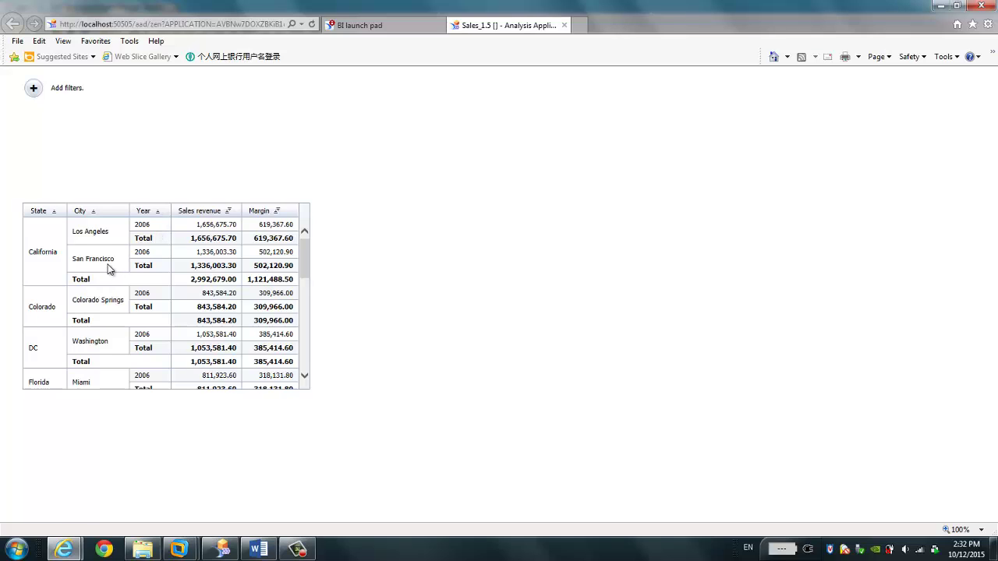
- Test the filter line by filtering State to California and Florida and removing that filter again
left_click(35, 89)
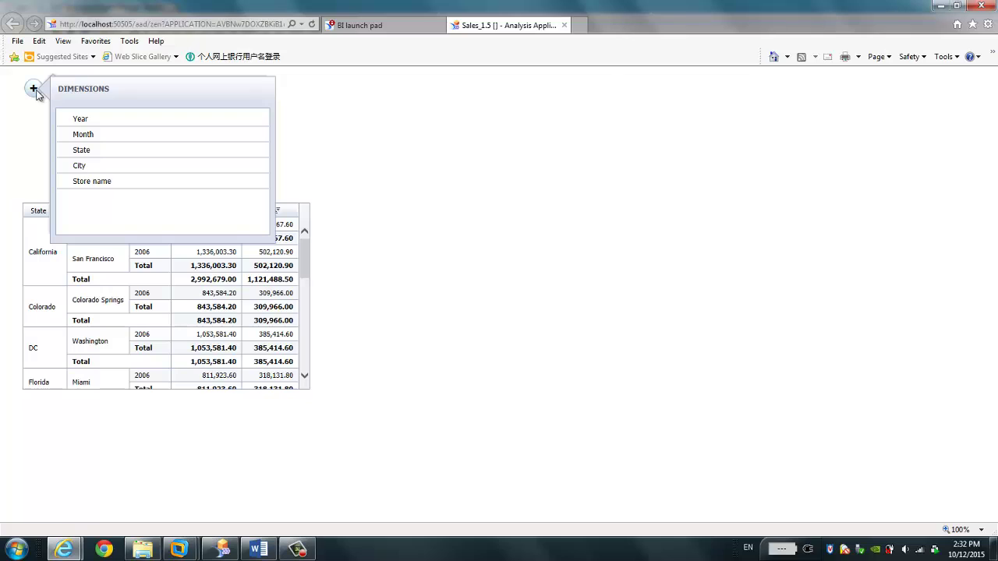
left_click(106, 153)
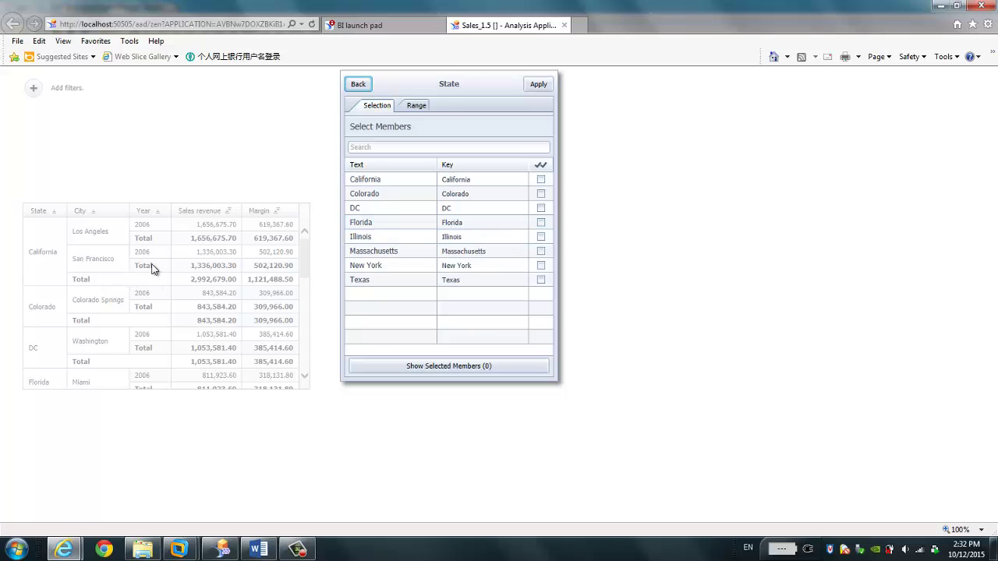
left_click(543, 183)
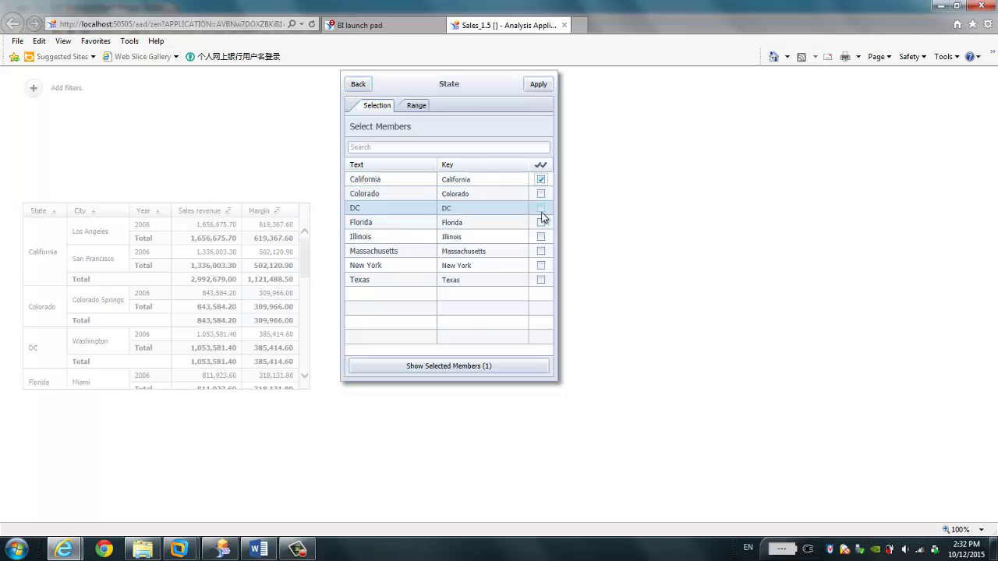
left_click(542, 223)
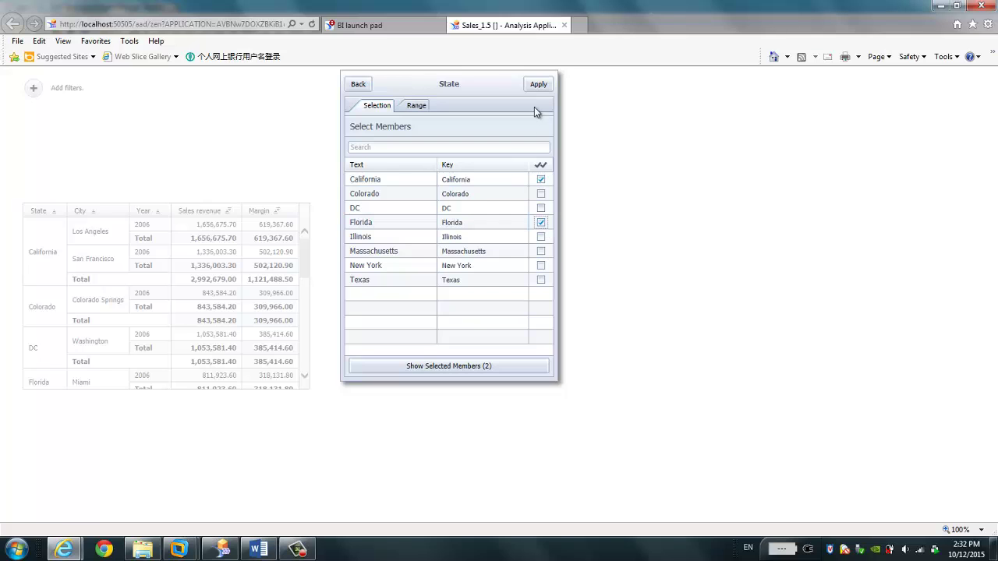
left_click(537, 86)
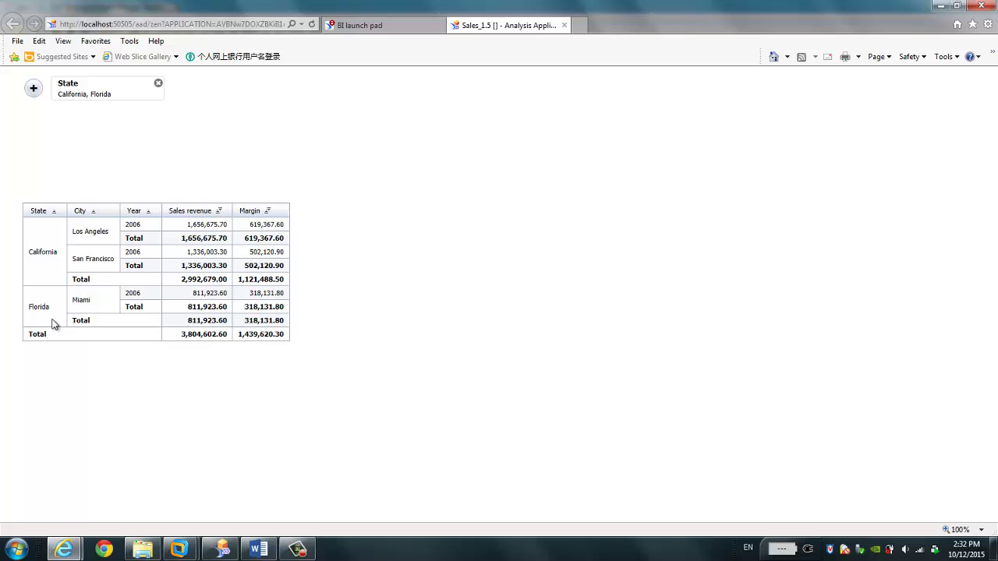
left_click(158, 84)
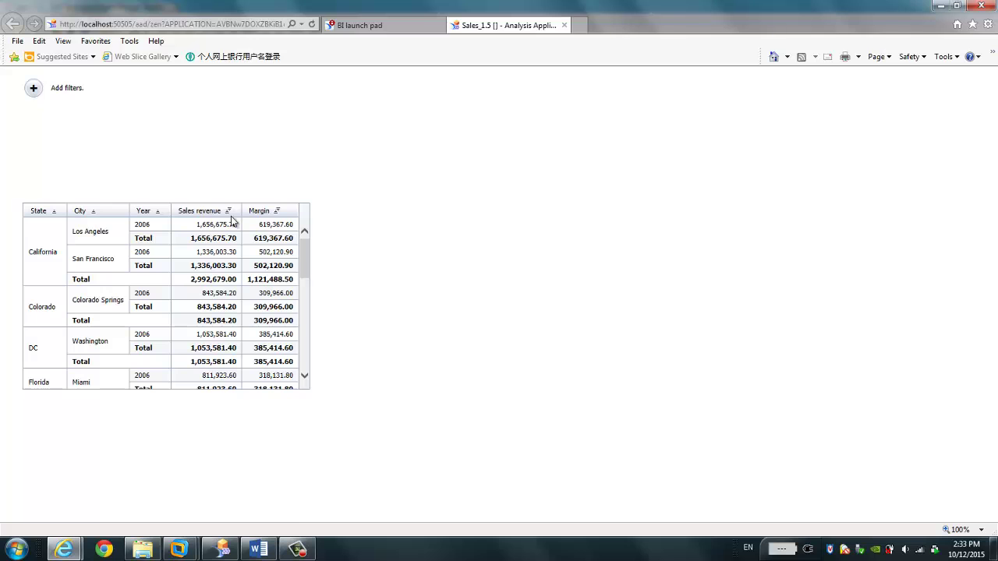
- Check the list of new Design Studio 1.5 features in the Word document and return to Design Studio
left_click(254, 551)
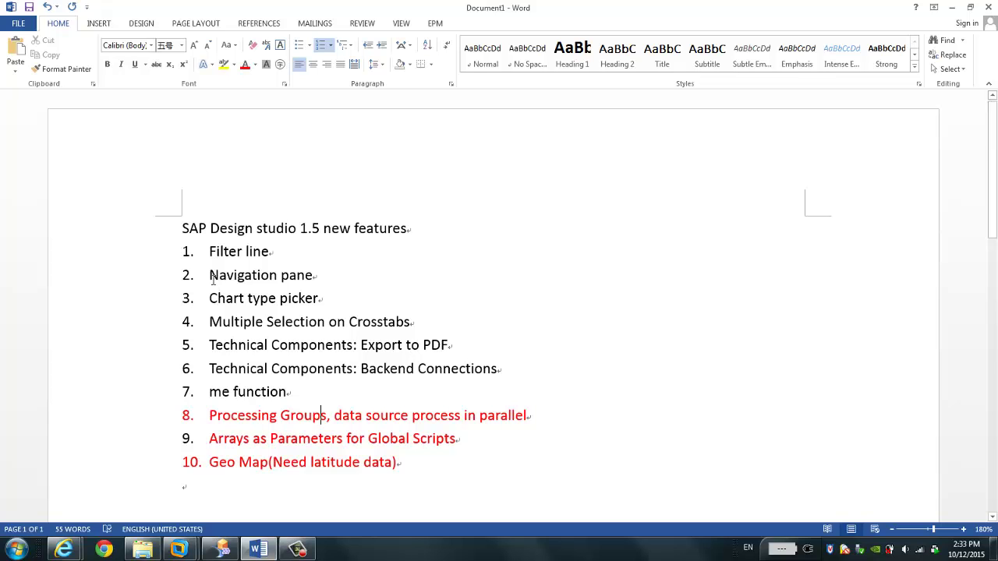
left_click(256, 551)
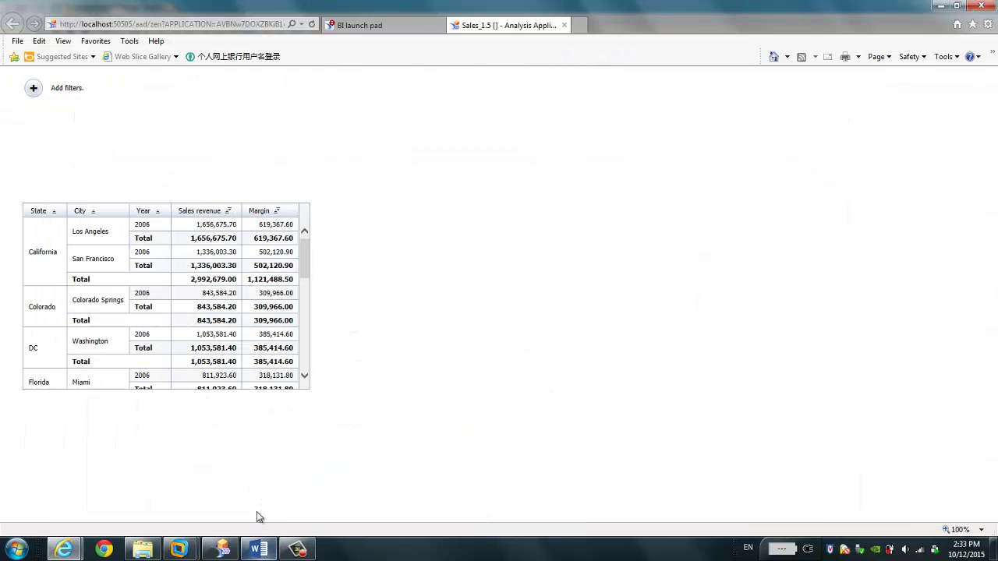
left_click(222, 550)
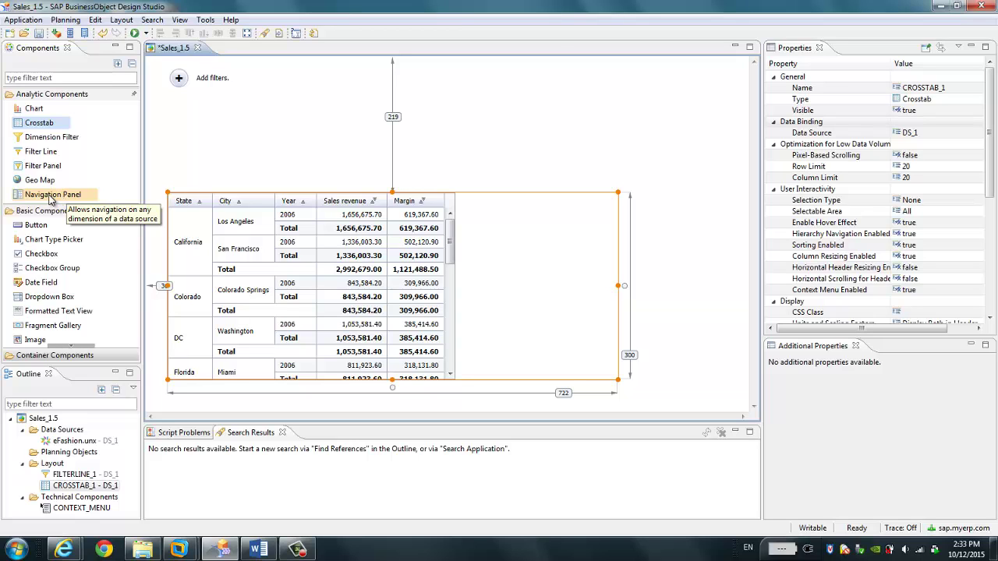
- Move the crosstab to a left margin of about 436 and top margin of about 228, narrowing it to about 502 wide
left_click_drag(49, 200, 302, 236)
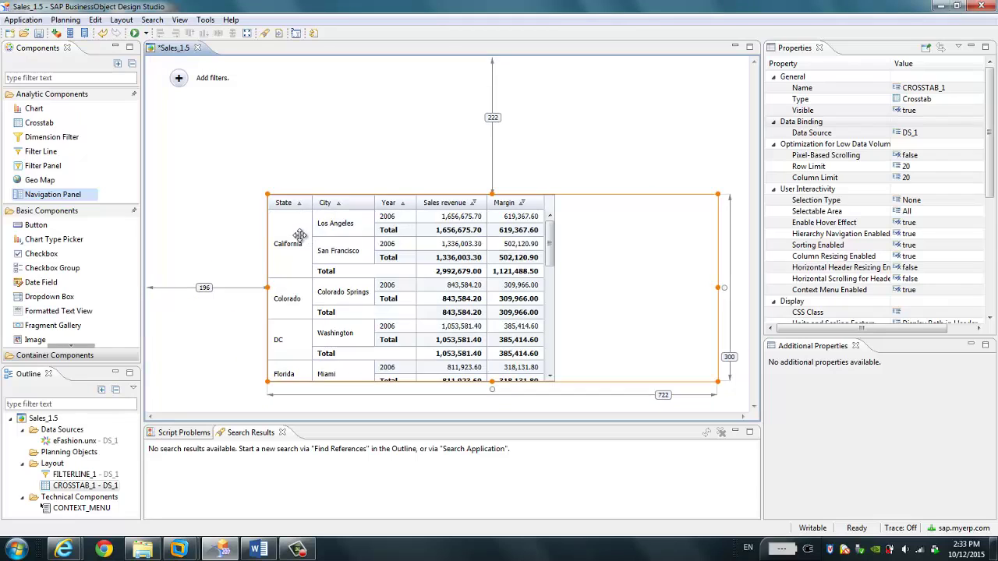
left_click_drag(269, 288, 398, 305)
mouse_move(538, 303)
left_mouse_down()
mouse_move(566, 307)
mouse_move(548, 308)
left_mouse_up()
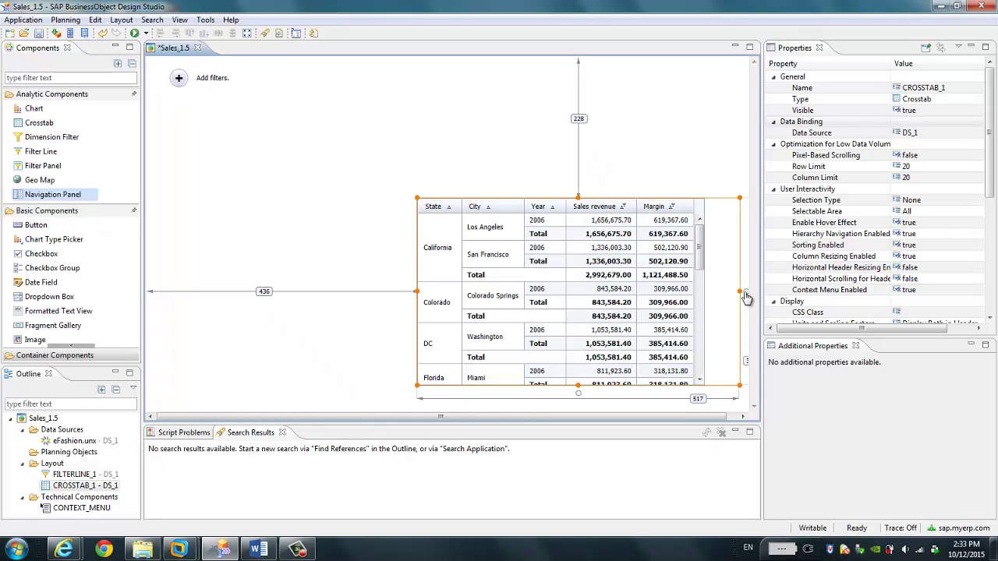
left_click_drag(738, 293, 729, 292)
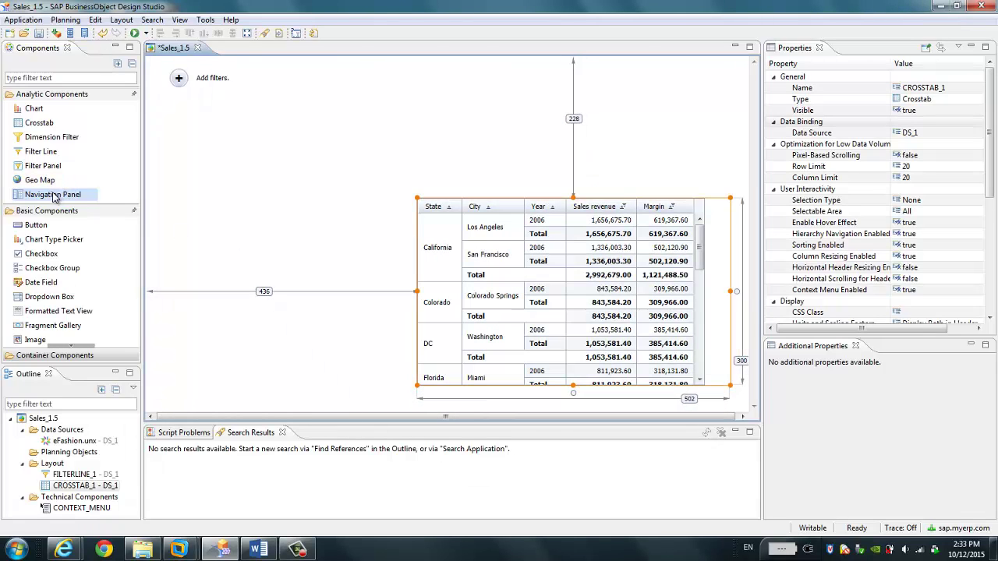
- Place a Navigation Panel beside the crosstab at about top margin 100 and left margin 11, narrowed to about 327 wide
left_click_drag(58, 195, 221, 248)
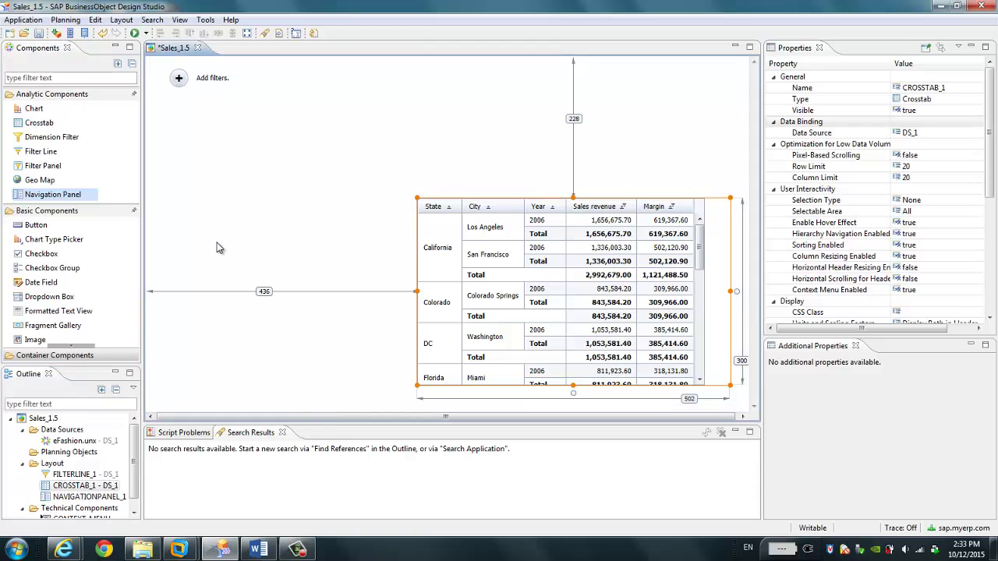
left_click_drag(282, 280, 208, 167)
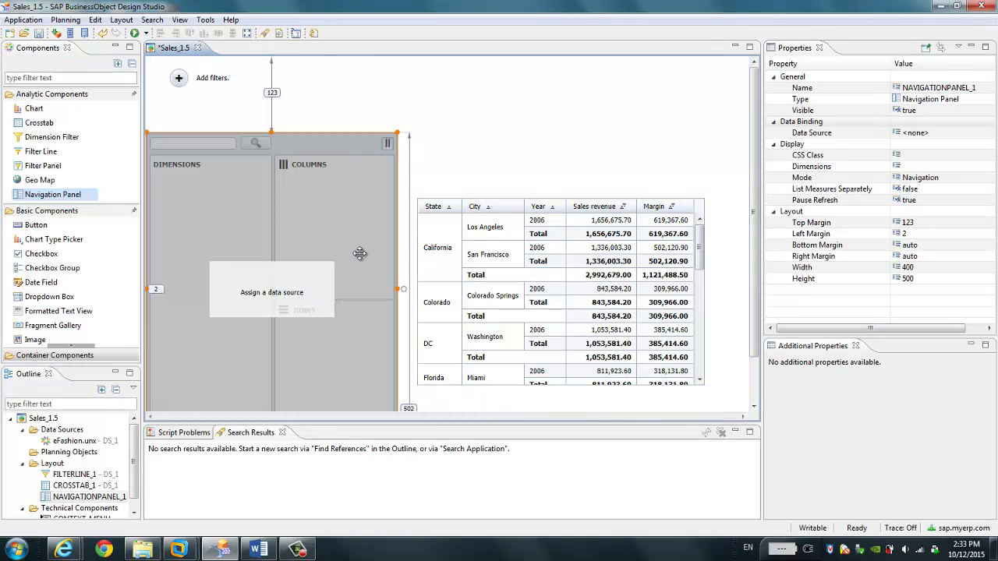
left_click_drag(398, 290, 347, 290)
left_click_drag(265, 271, 271, 257)
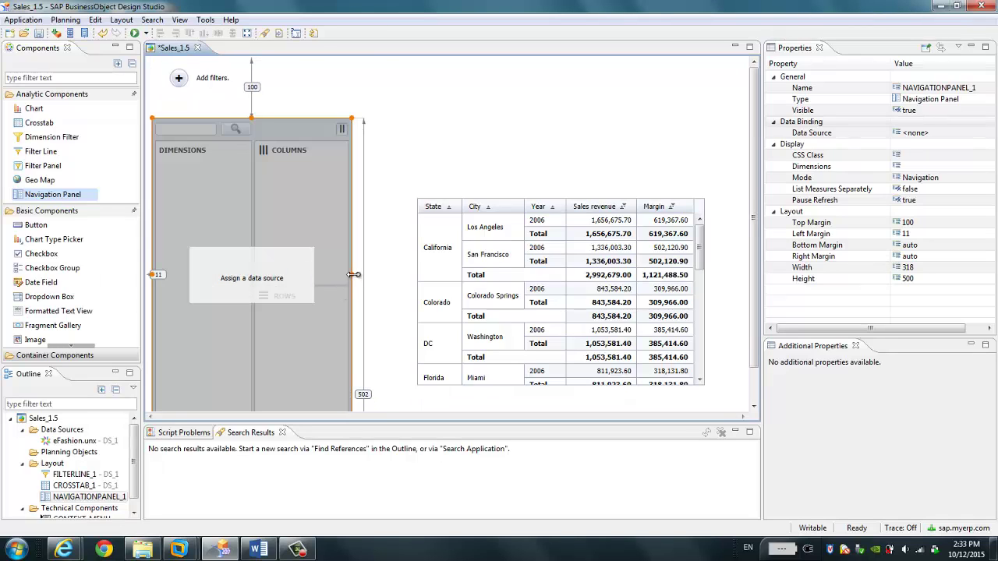
left_click_drag(356, 277, 364, 280)
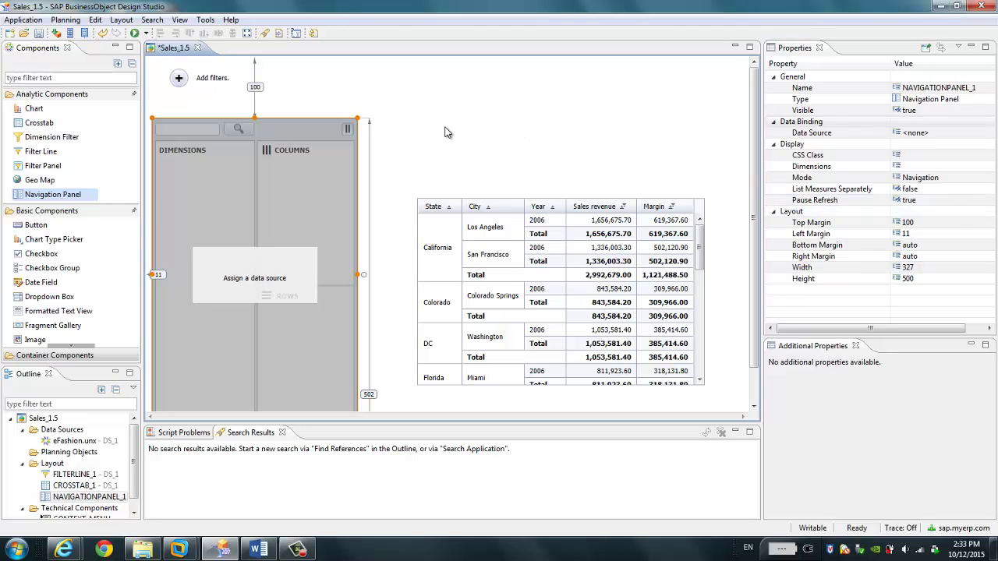
- Assign the data source DS_1 to the navigation panel
left_click(916, 178)
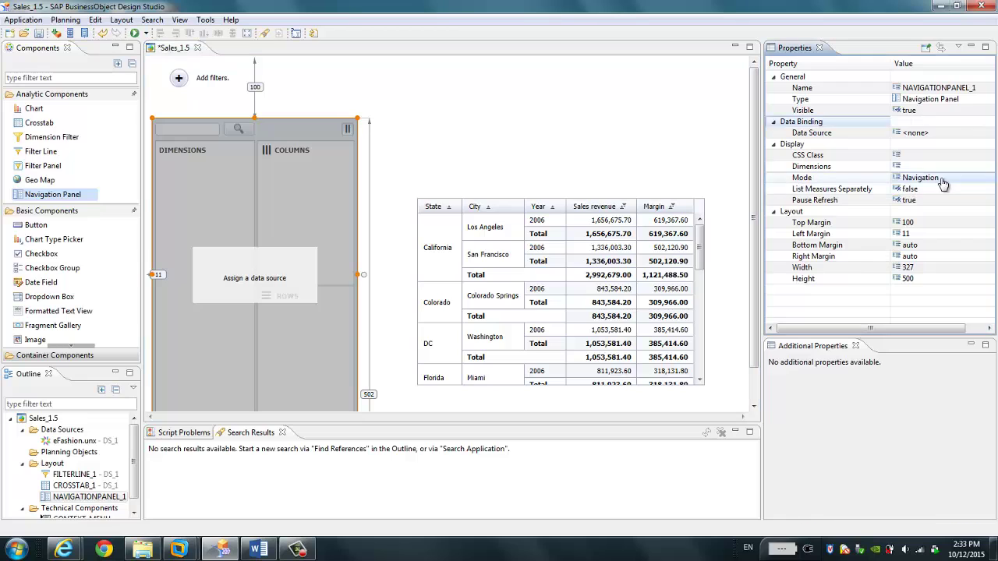
left_click(945, 132)
left_click(988, 132)
left_click(922, 157)
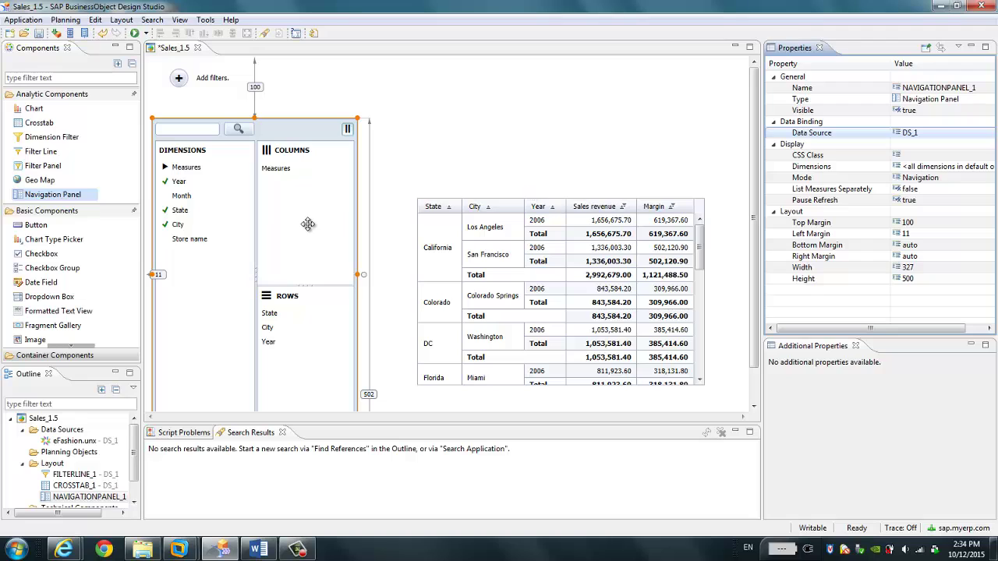
- Save the application and run it locally in the browser with the navigation panel
left_click(38, 36)
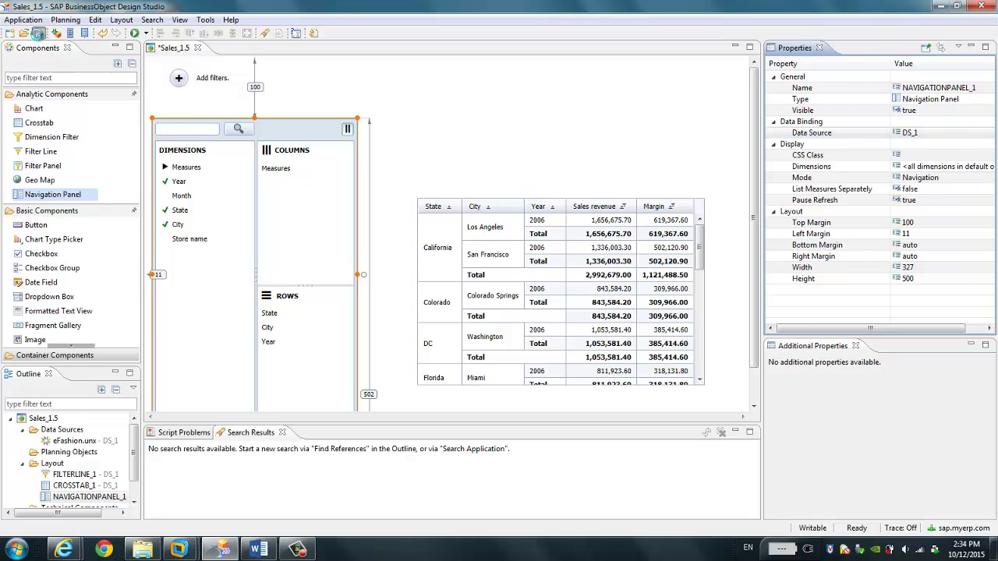
left_click(133, 36)
left_click(133, 39)
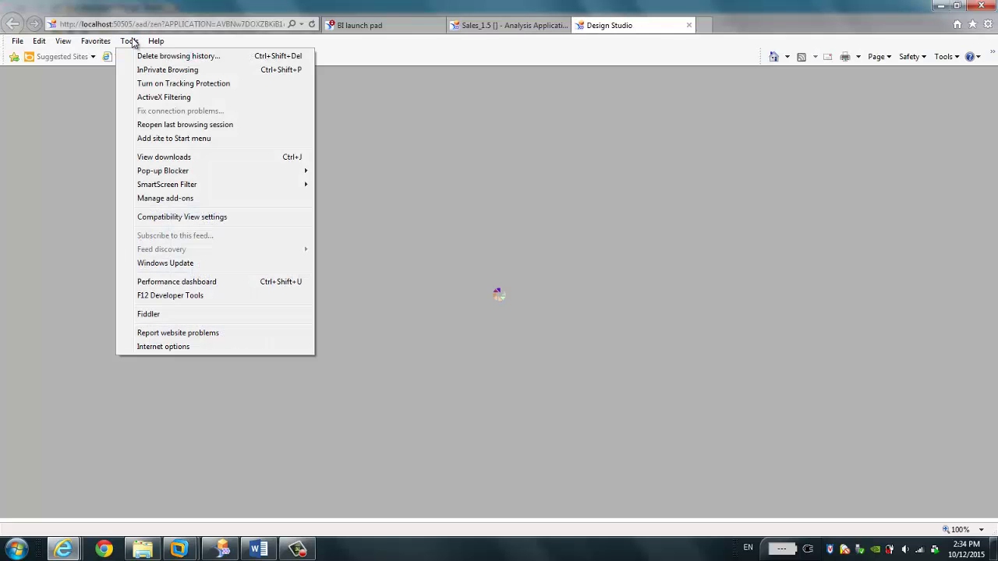
left_click(513, 29)
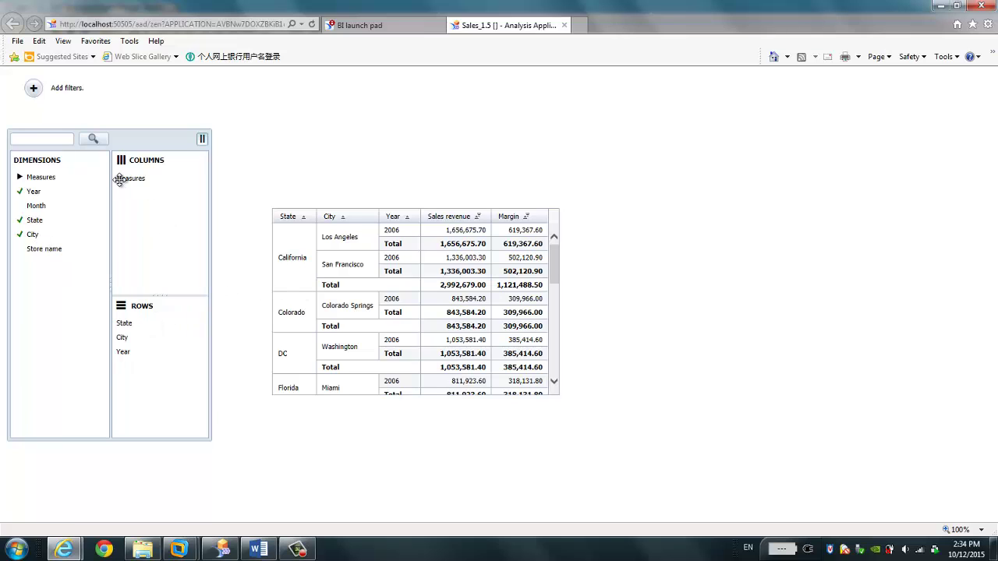
- Expand Measures in the running application's navigation panel, remove State from the rows and switch back to Design Studio
left_click(20, 177)
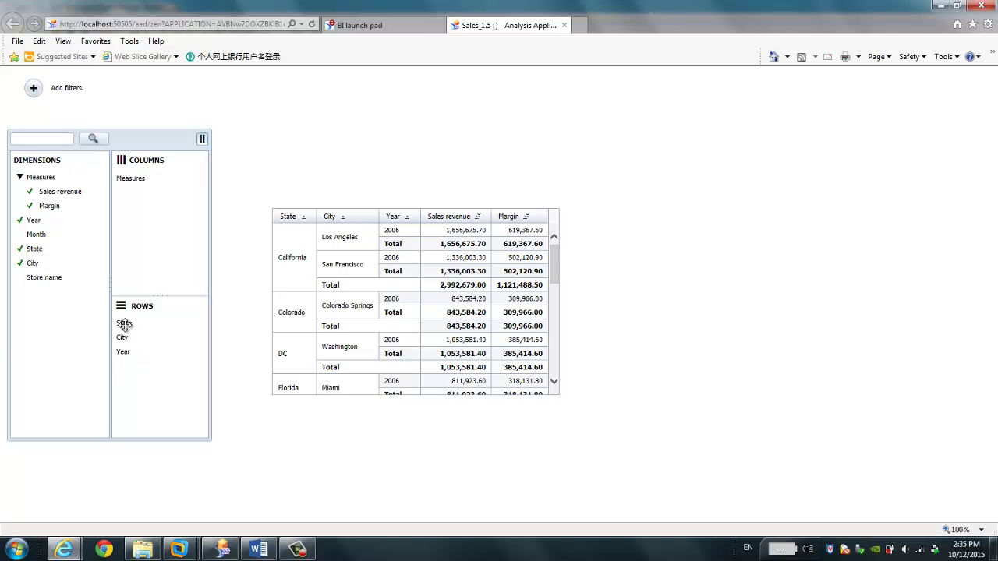
left_click_drag(125, 323, 89, 325)
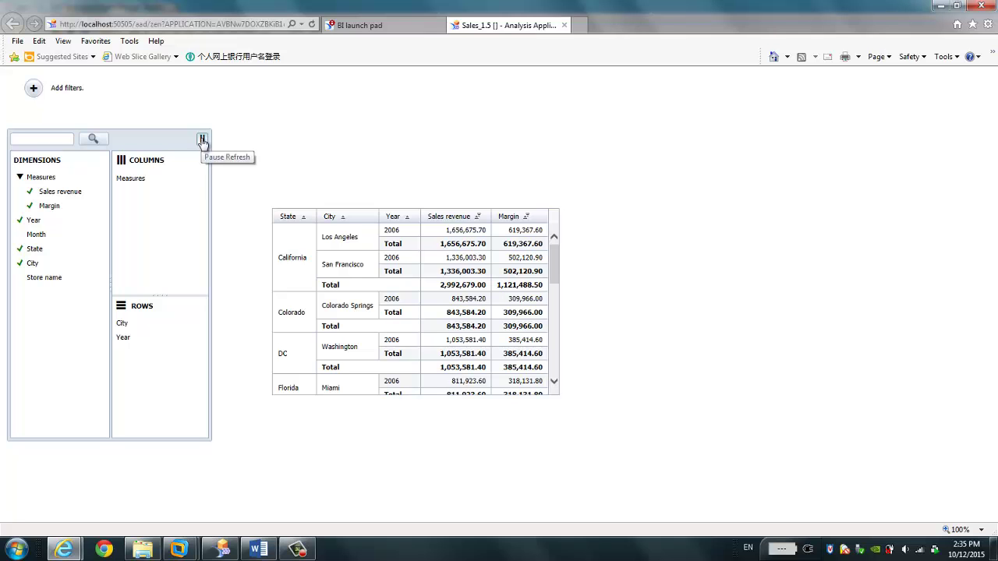
left_click(222, 550)
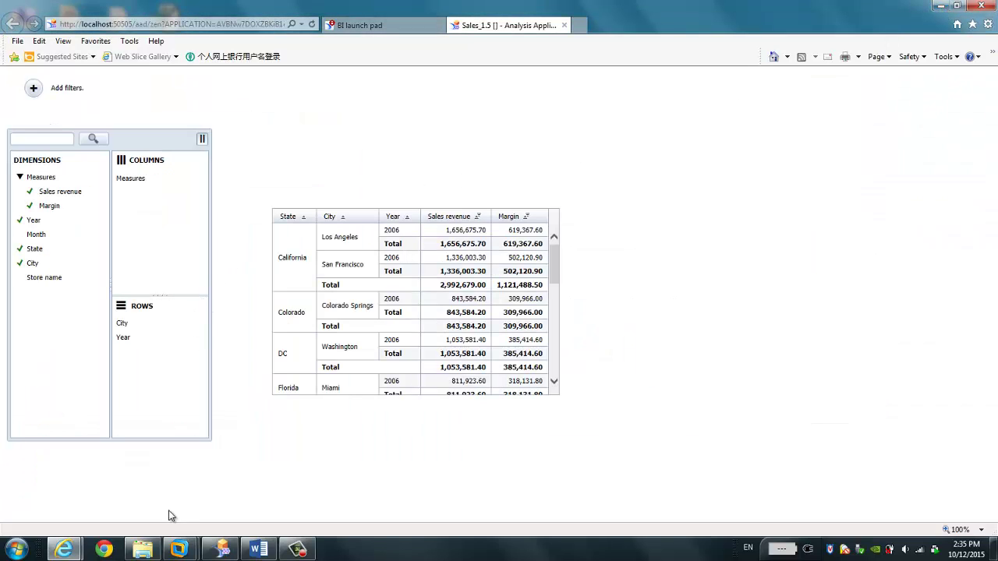
- Resume the paused refresh in the running application's navigation panel and add Month to the rows below Year
left_click(202, 140)
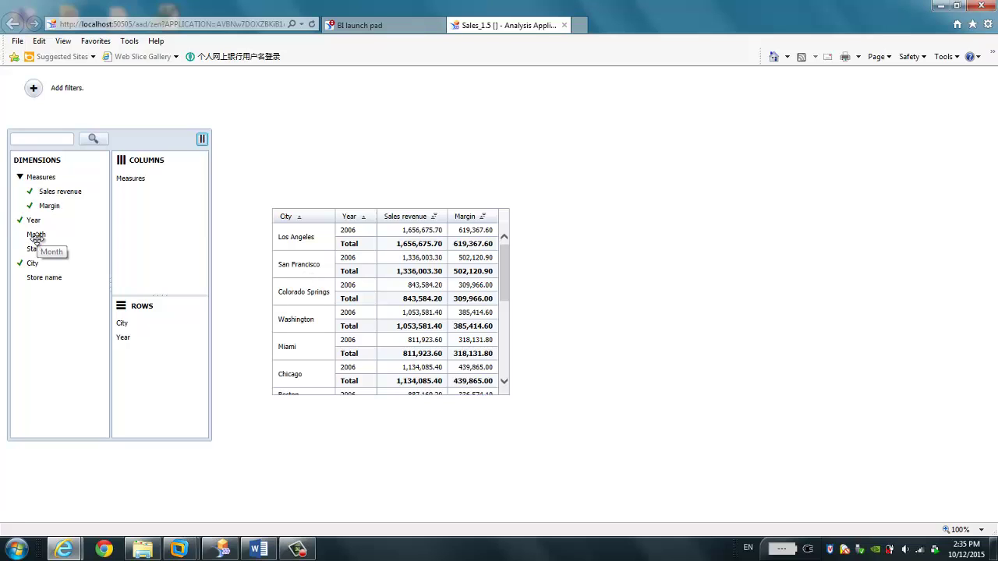
left_click_drag(36, 236, 128, 340)
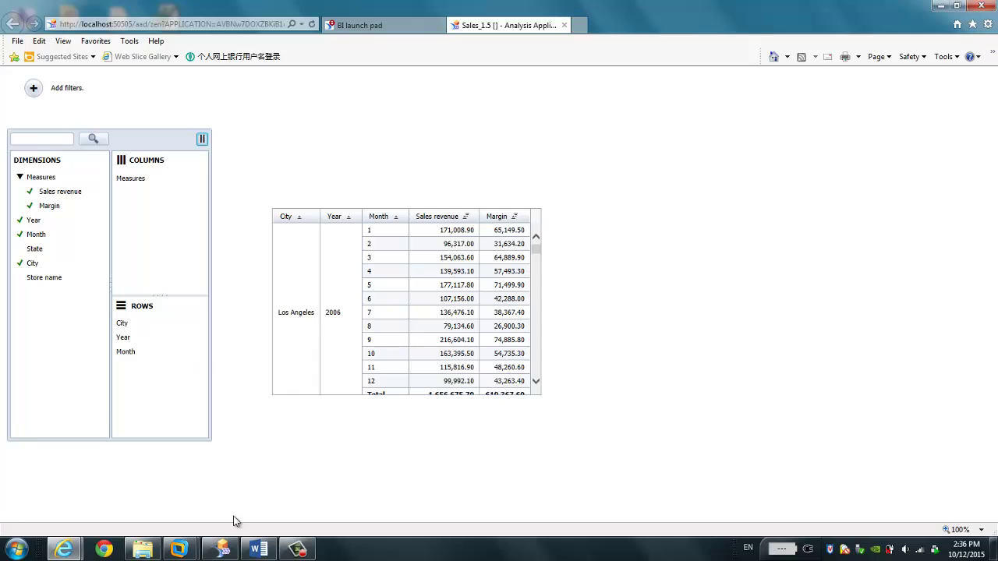
left_click(226, 550)
left_click(226, 552)
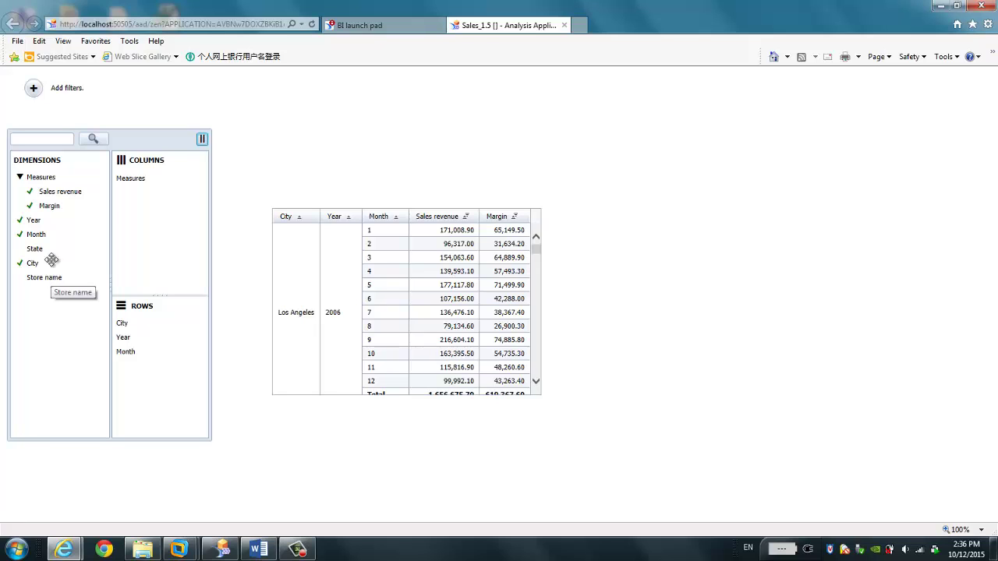
- Switch to the Word feature list, highlight item 3, Chart type picker, and switch back to Design Studio
left_click(259, 550)
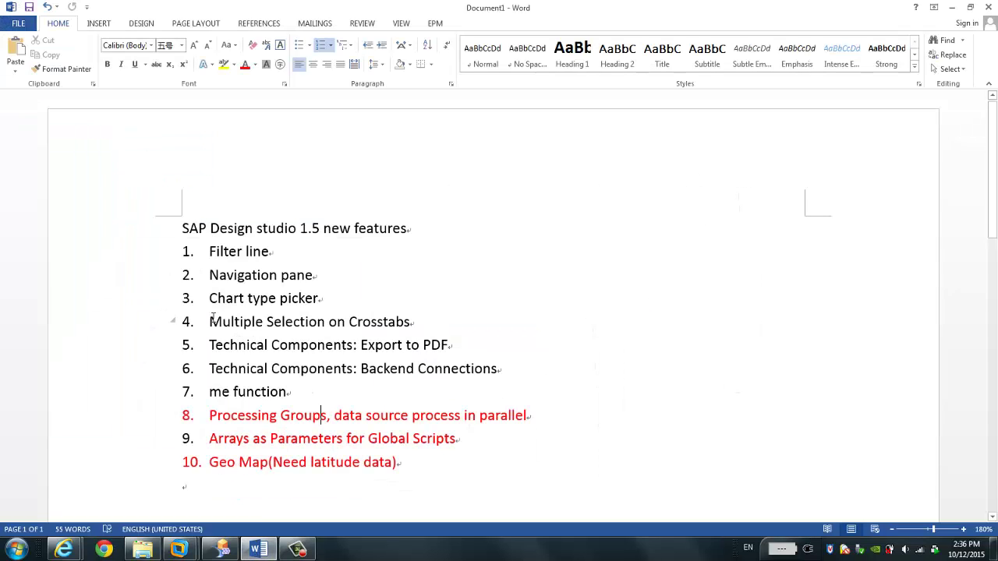
left_click_drag(209, 299, 313, 299)
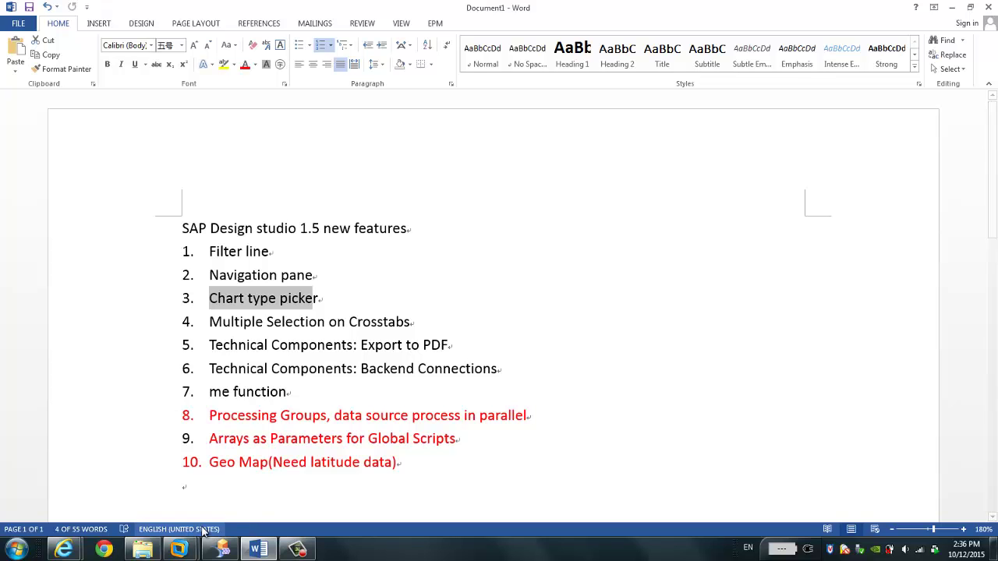
left_click(224, 549)
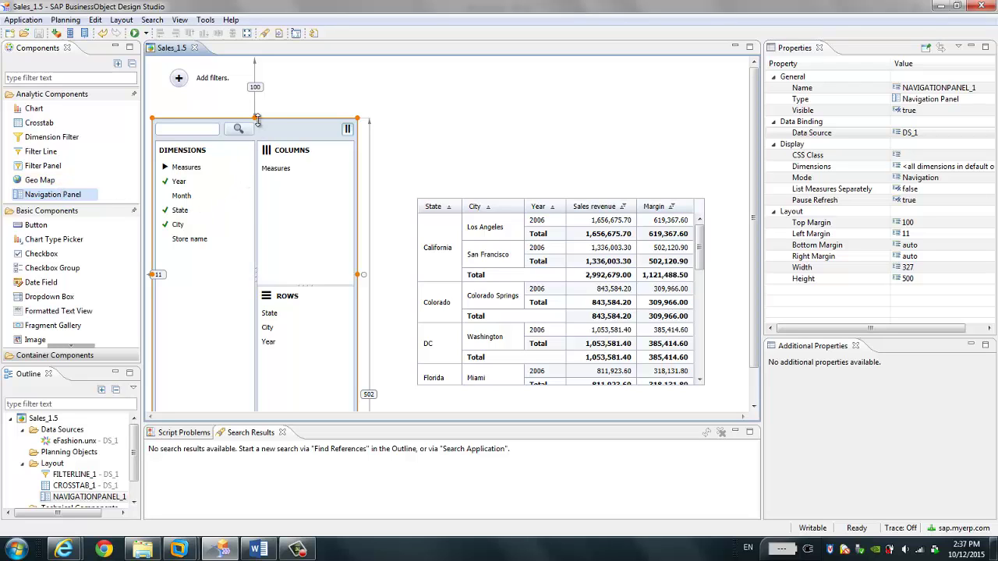
- Shrink the navigation panel to about 240 high at top margin 362, narrow it, and move the crosstab to about top margin 310, left margin 427
left_click_drag(255, 118, 258, 273)
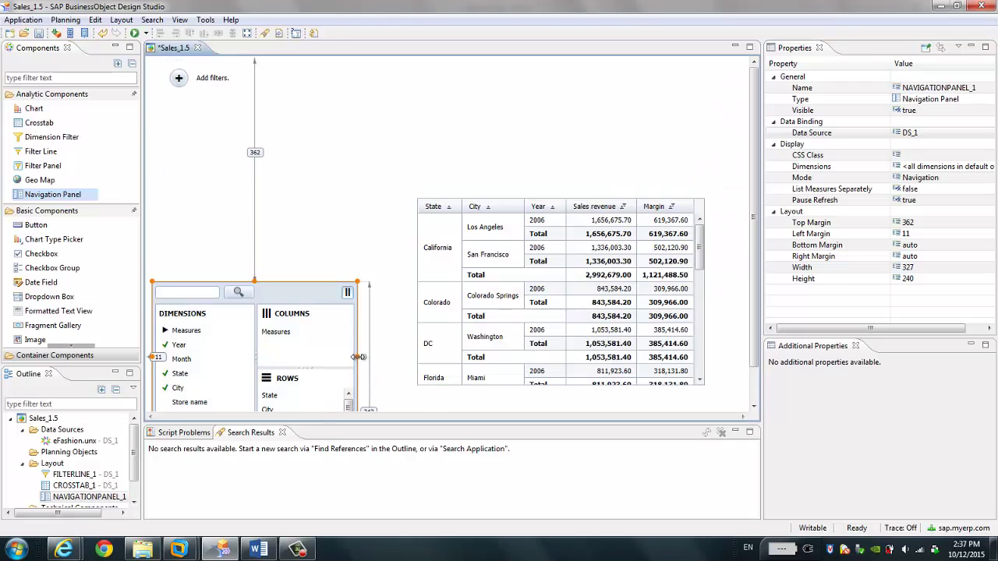
left_click_drag(357, 356, 316, 356)
left_click_drag(475, 364, 467, 340)
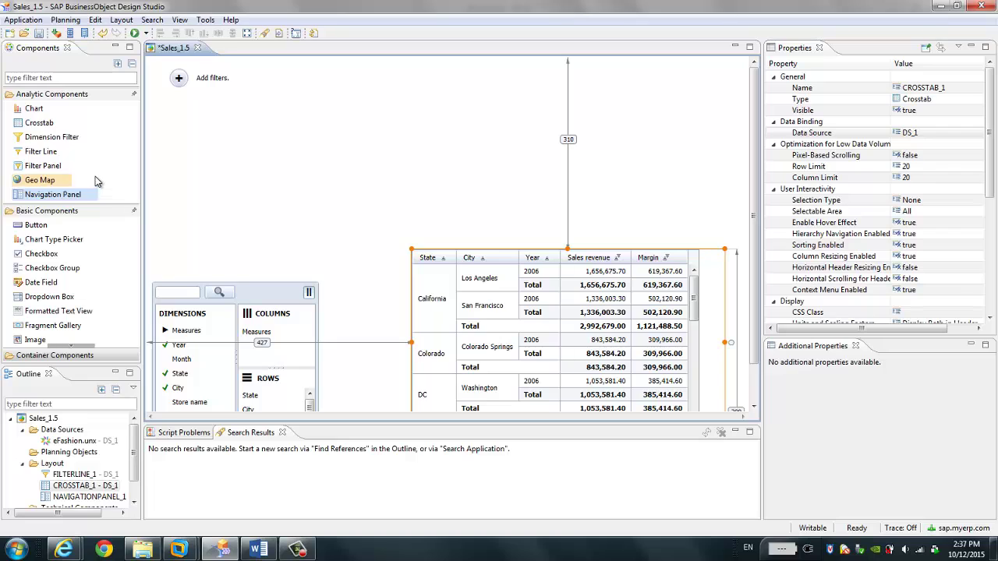
- Place a Chart Type Picker beside the filter line at about top margin 14, left margin 370, sized about 506 by 71
left_click(67, 246)
left_click_drag(66, 246, 318, 114)
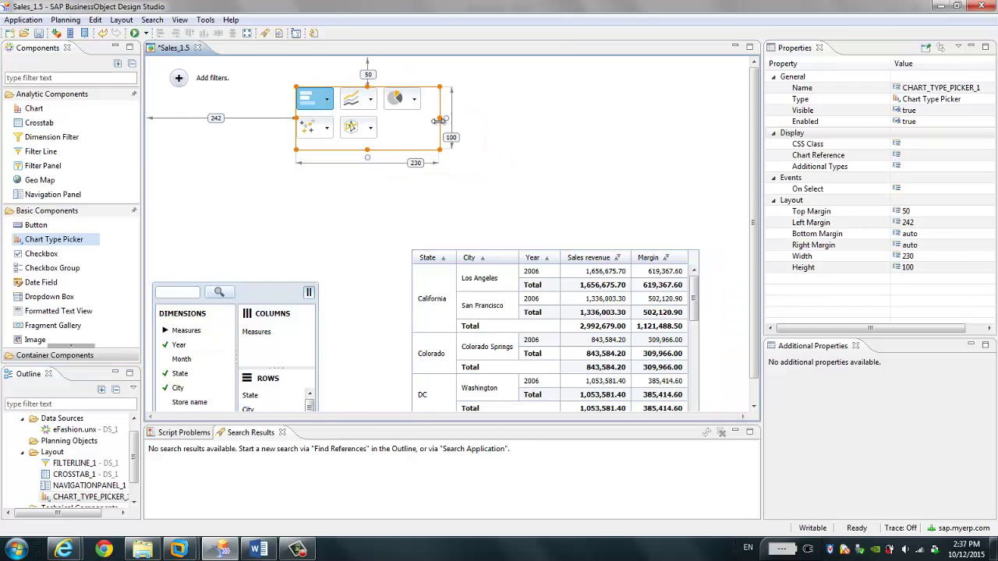
left_click_drag(441, 118, 449, 144)
left_click_drag(345, 148, 423, 107)
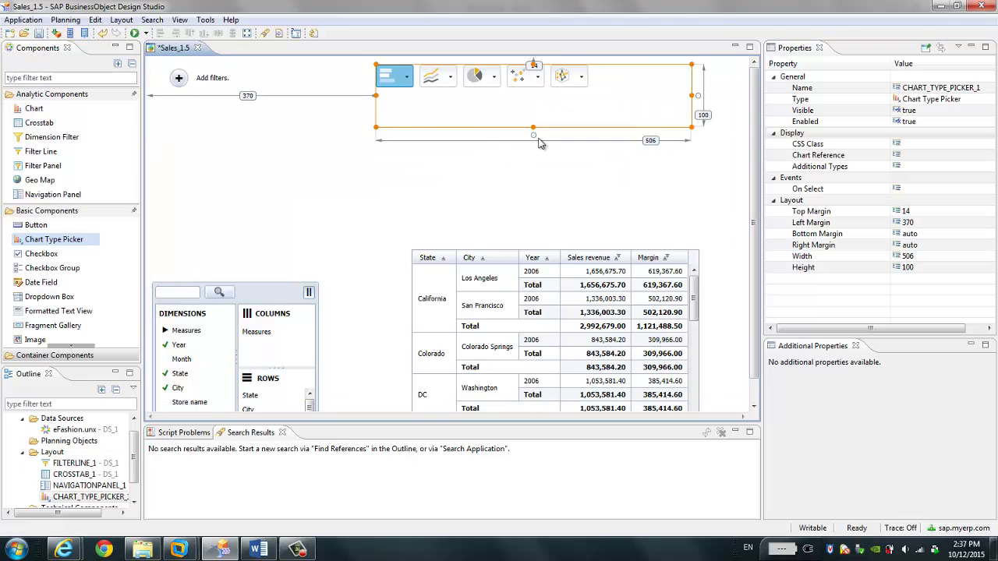
left_click_drag(534, 127, 534, 110)
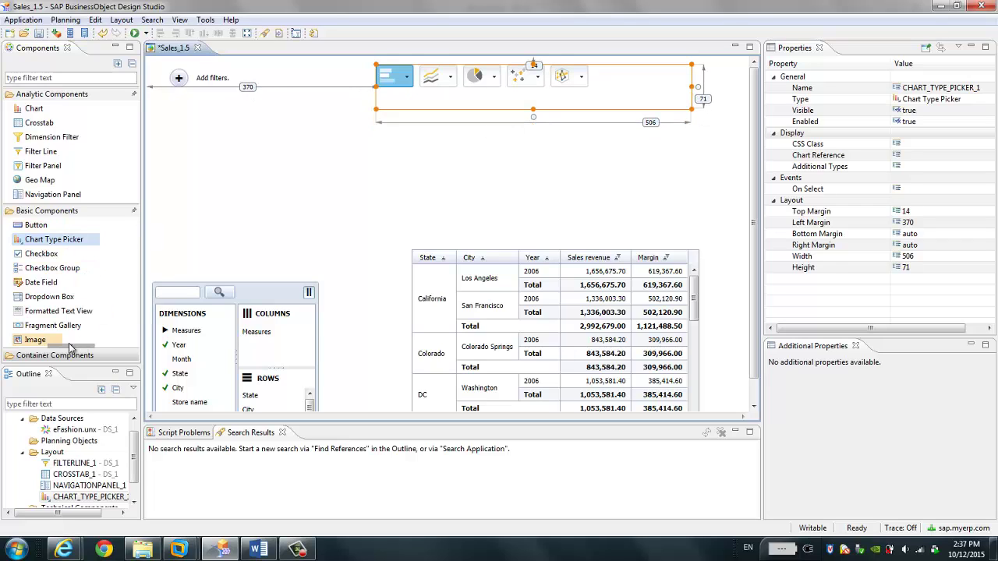
- Place a Chart below the chart type picker at about top margin 123, left margin 158, widened to about 619
scroll(71, 352, "down", 2)
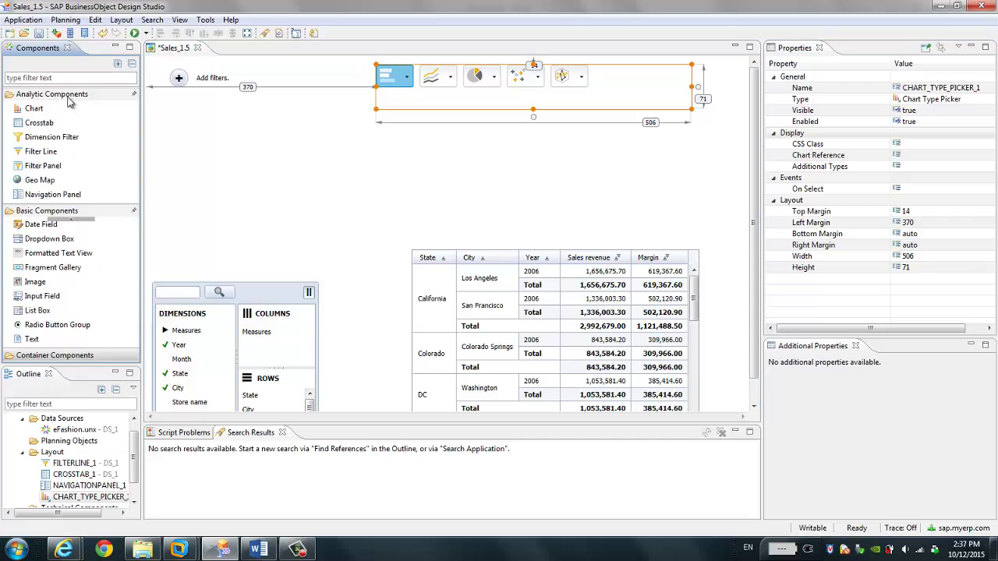
left_click_drag(36, 108, 228, 195)
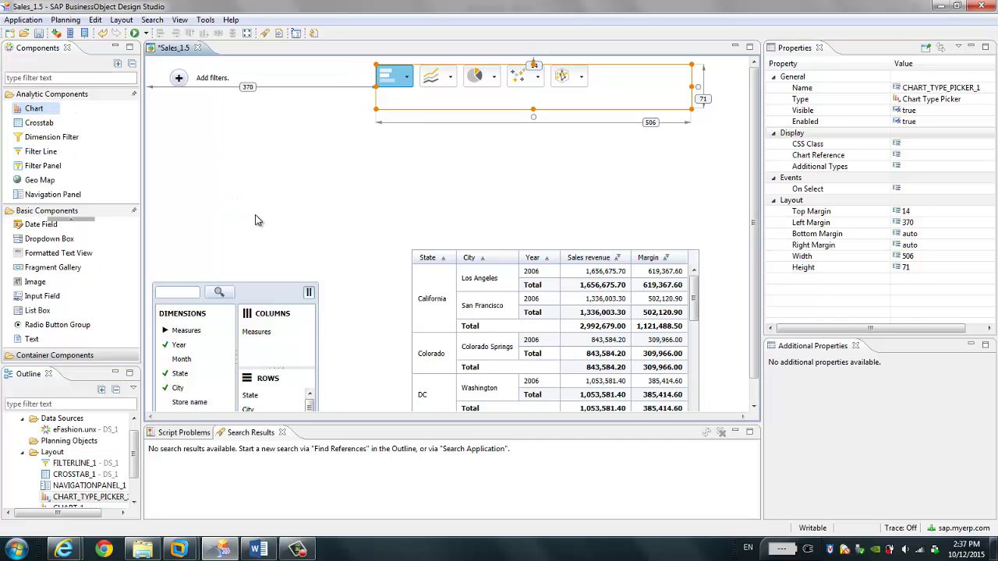
left_click_drag(280, 224, 262, 166)
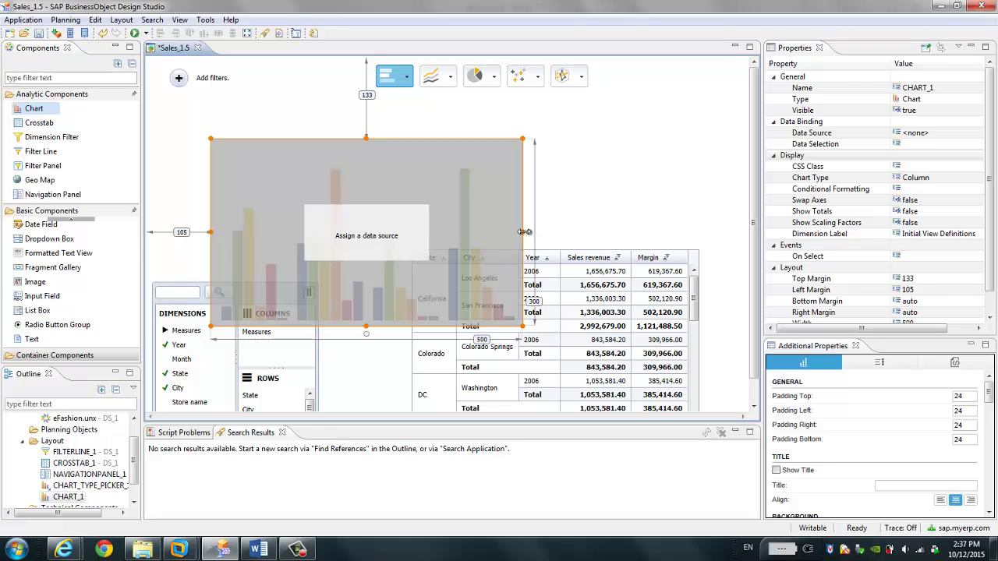
left_click_drag(525, 243, 598, 233)
left_click_drag(504, 240, 537, 233)
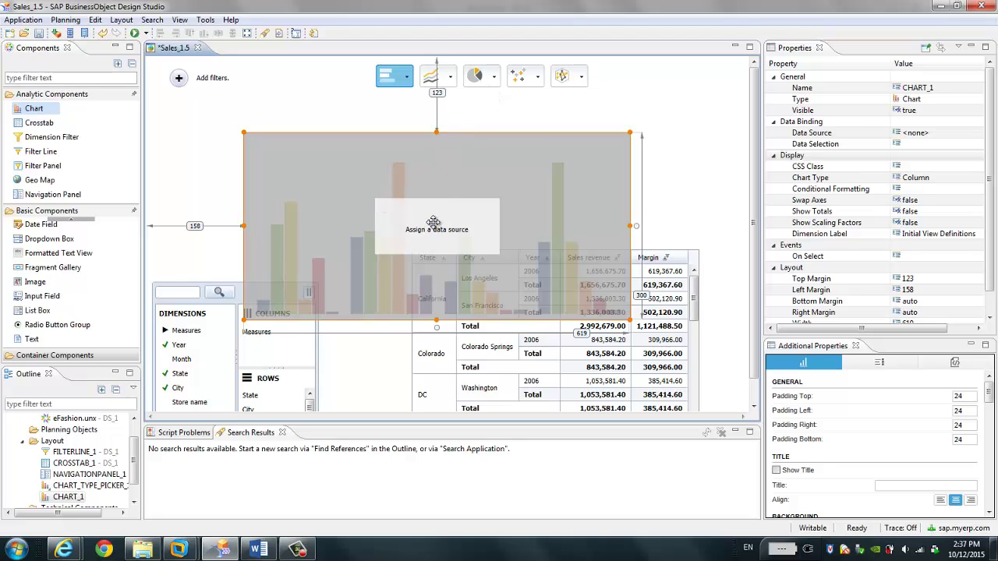
- Assign the data source DS_1 to the new chart
left_click(940, 132)
left_click(976, 134)
left_click(910, 153)
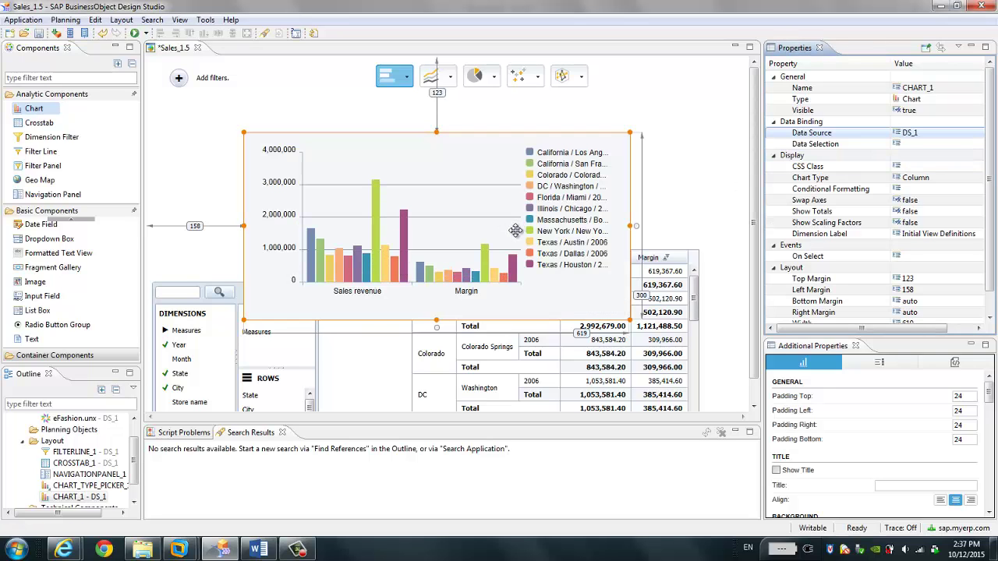
- Set the chart type picker's Chart Reference to CHART_1
left_click(443, 81)
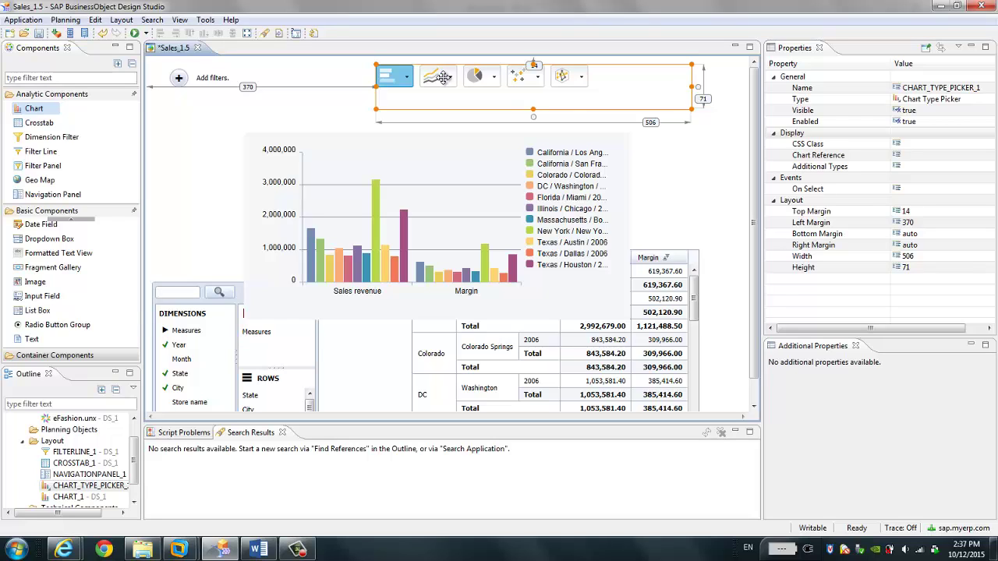
left_click(958, 155)
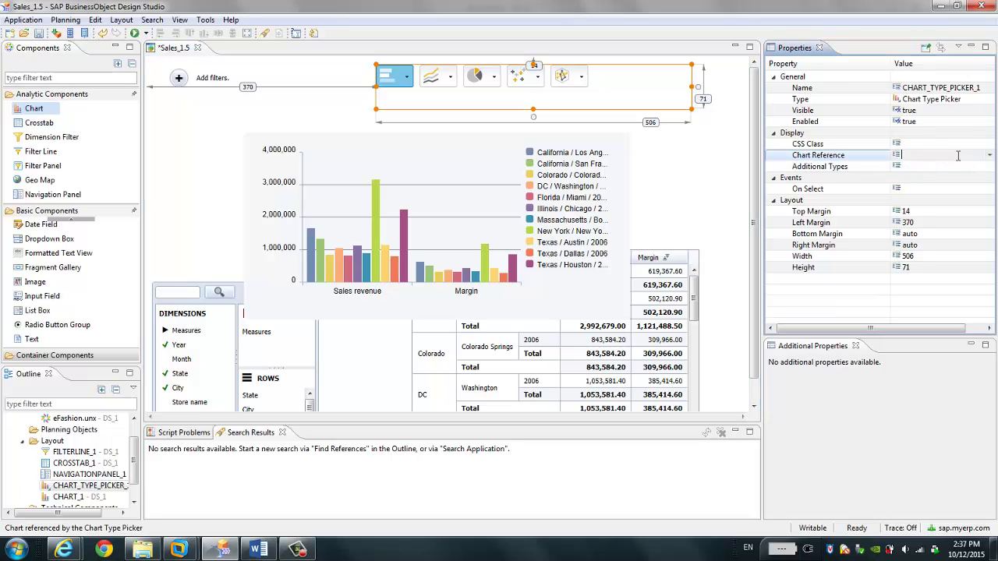
left_click(988, 160)
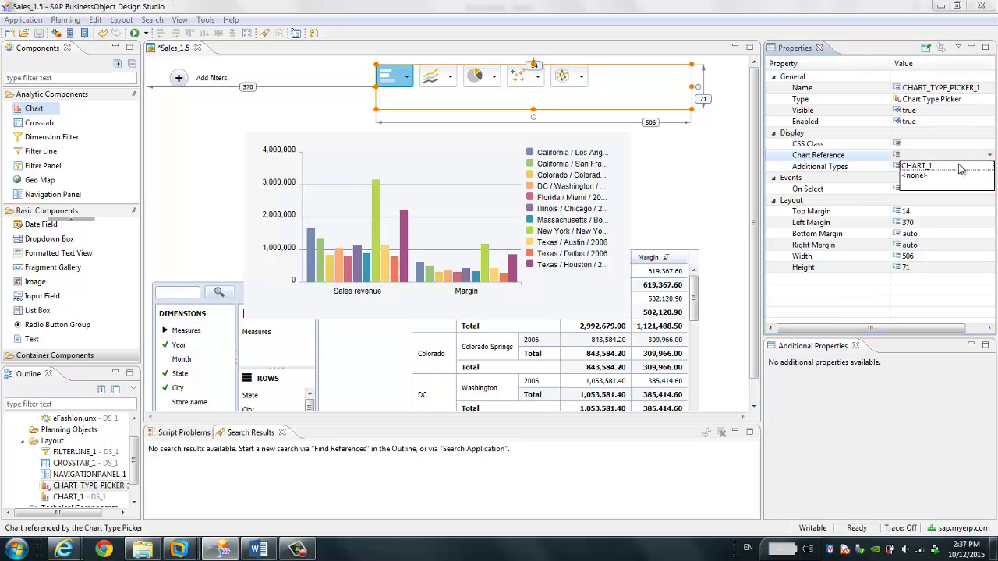
left_click(922, 172)
left_click(539, 248)
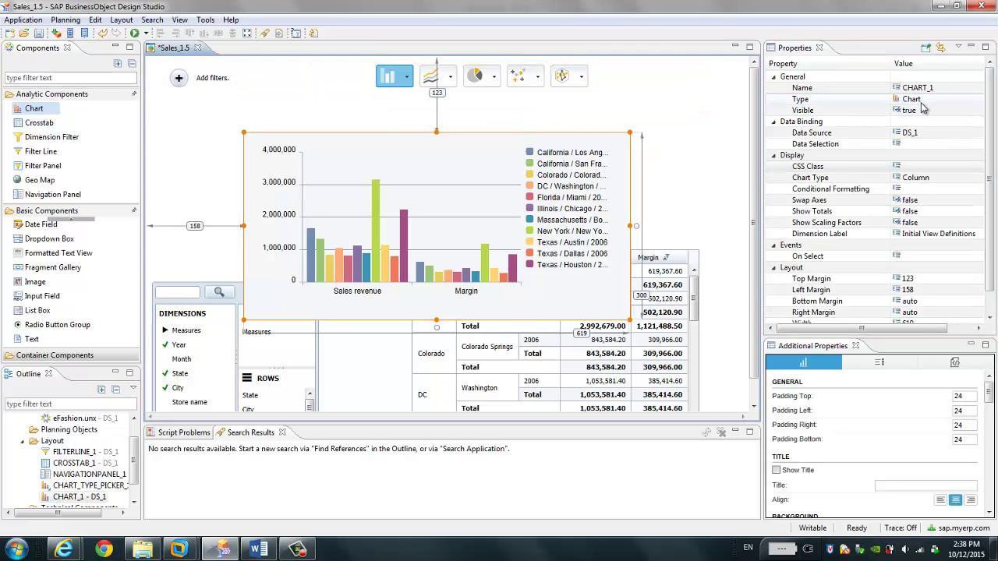
left_click(492, 87)
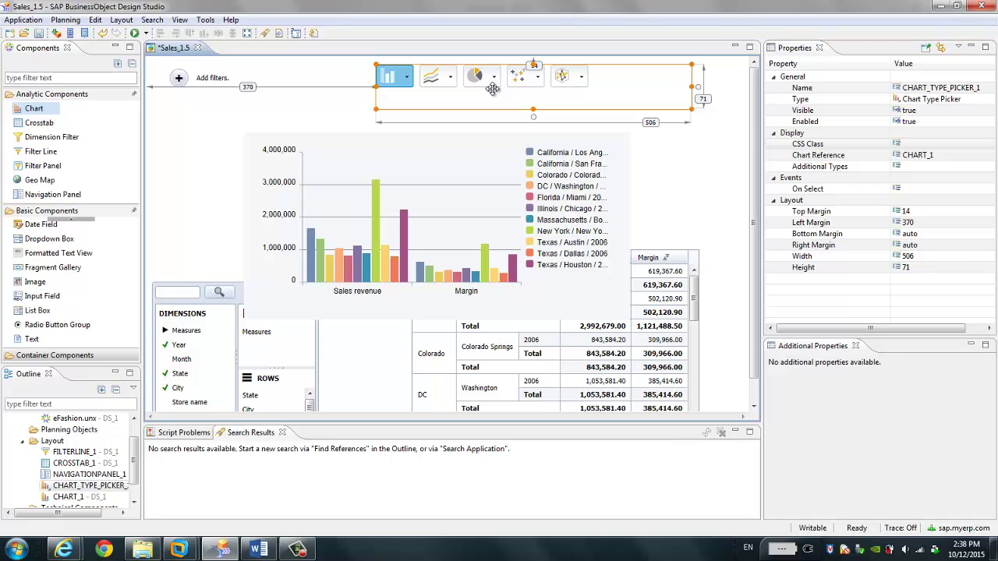
left_click(429, 209)
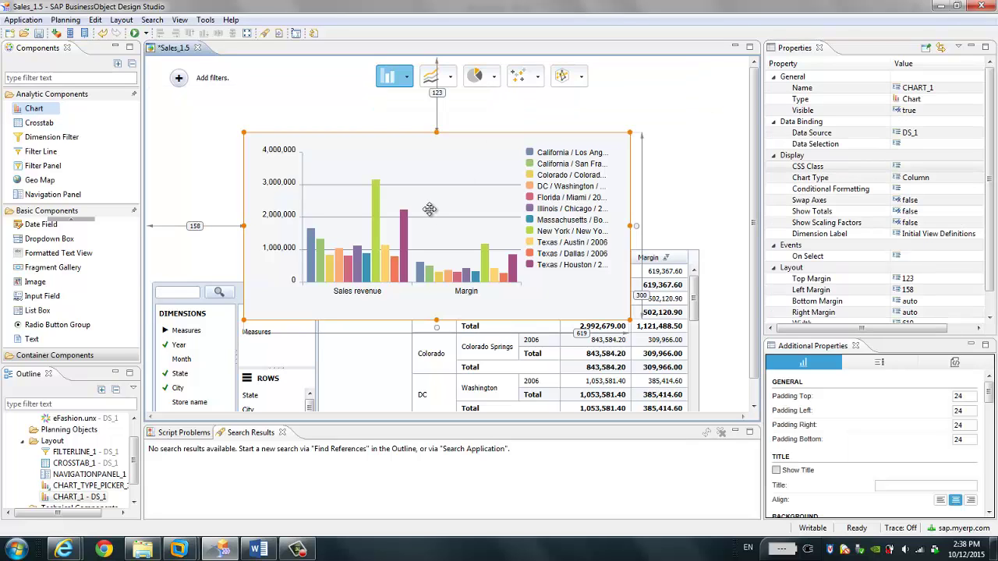
- Save the application and run it locally in the browser with the chart and chart type picker
left_click(38, 33)
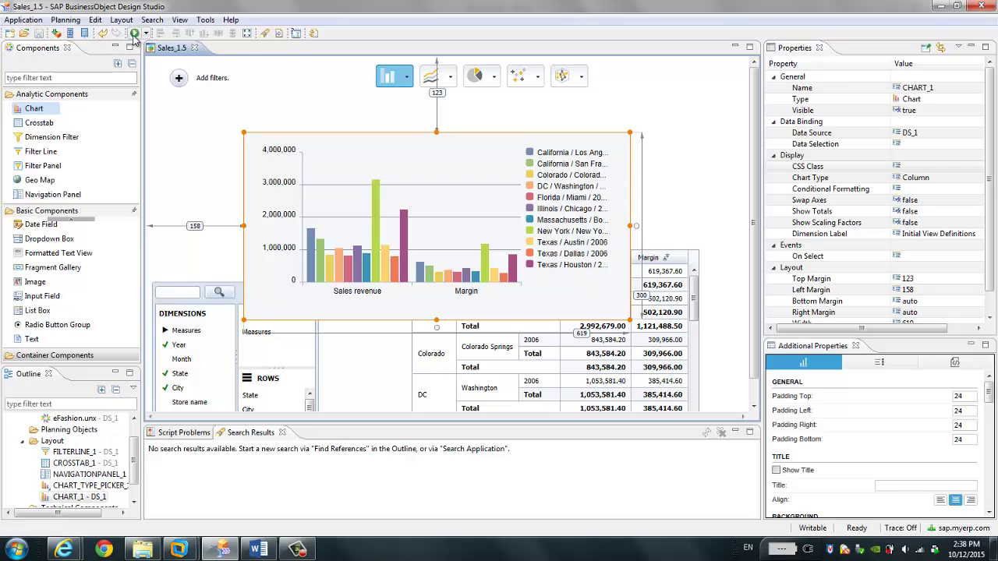
left_click(134, 35)
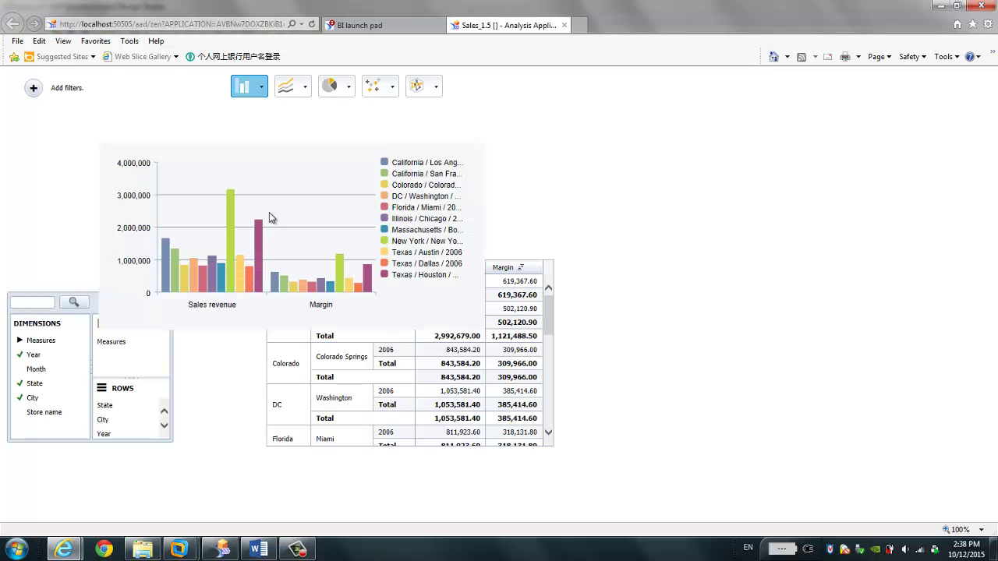
mouse_move(259, 251)
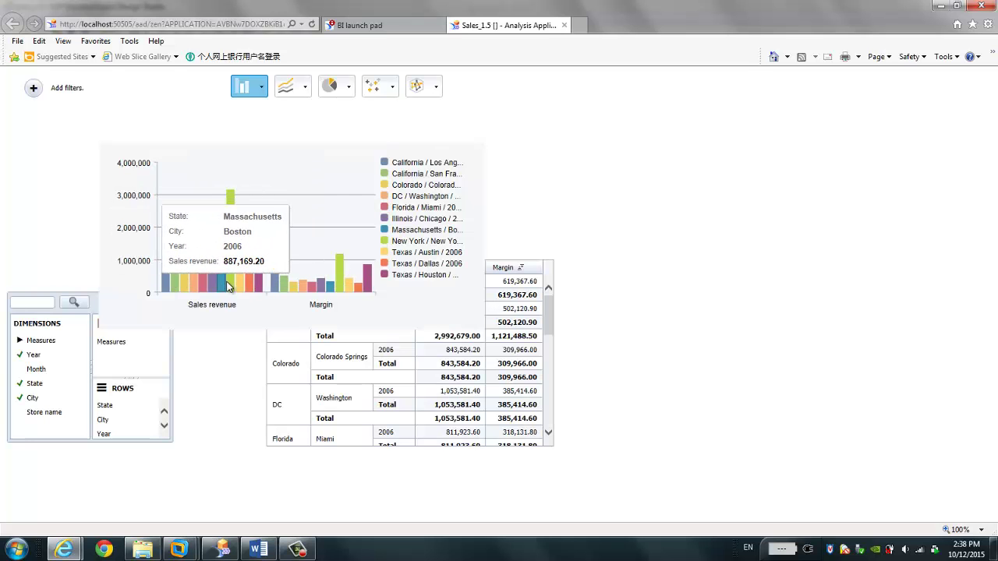
- Use the running chart type picker to change the chart to Stacked Bar Chart and again to 100% Stacked Column Chart
left_click(262, 87)
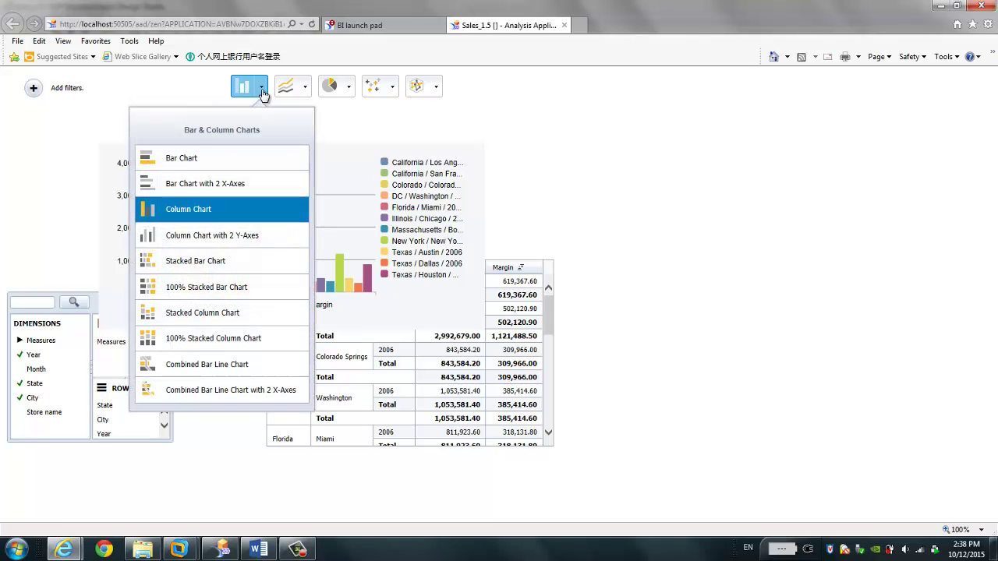
left_click(234, 261)
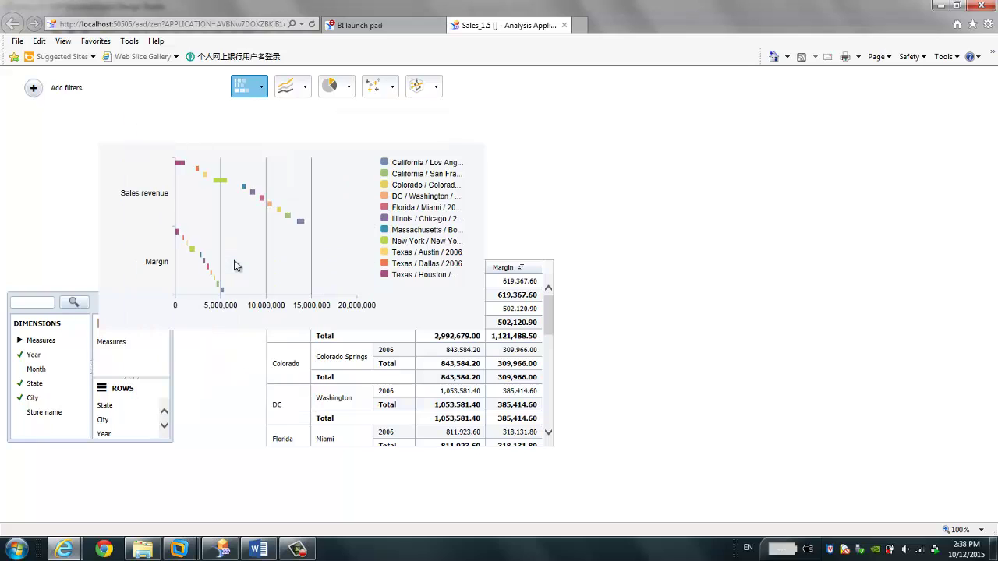
left_click(262, 92)
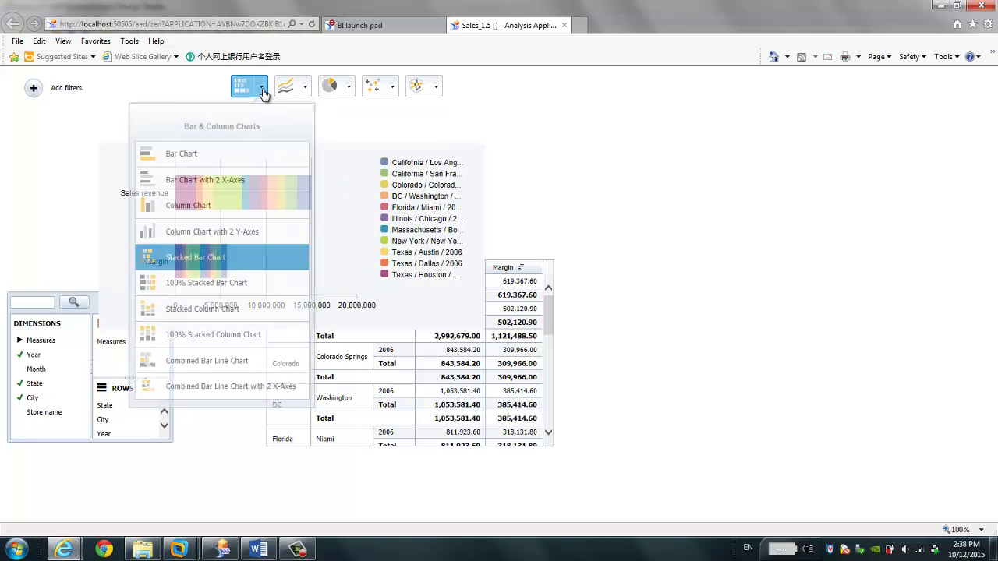
left_click(256, 341)
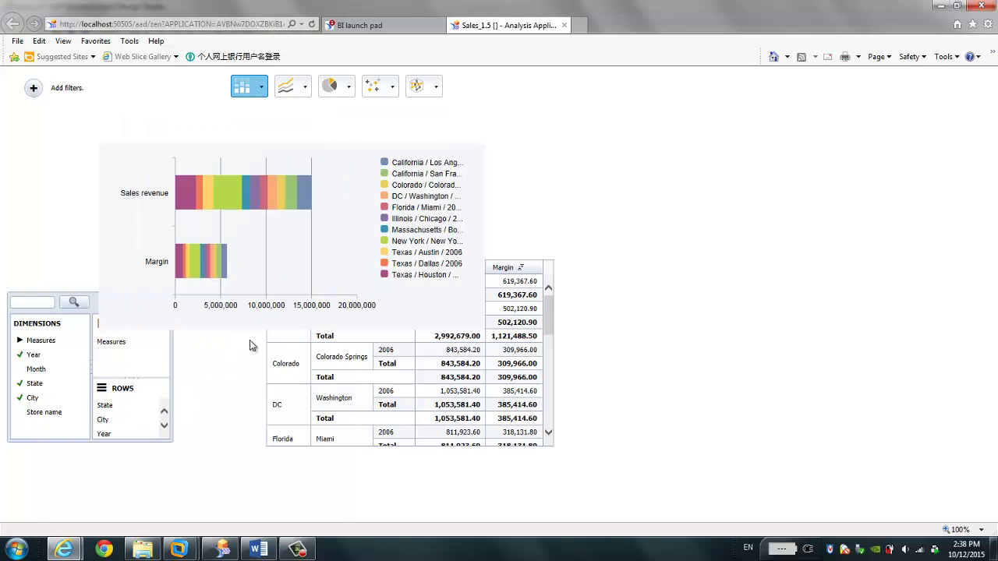
- Change the running chart successively to line, pie, scatter and Waterfall Chart with the chart type picker
left_click(287, 92)
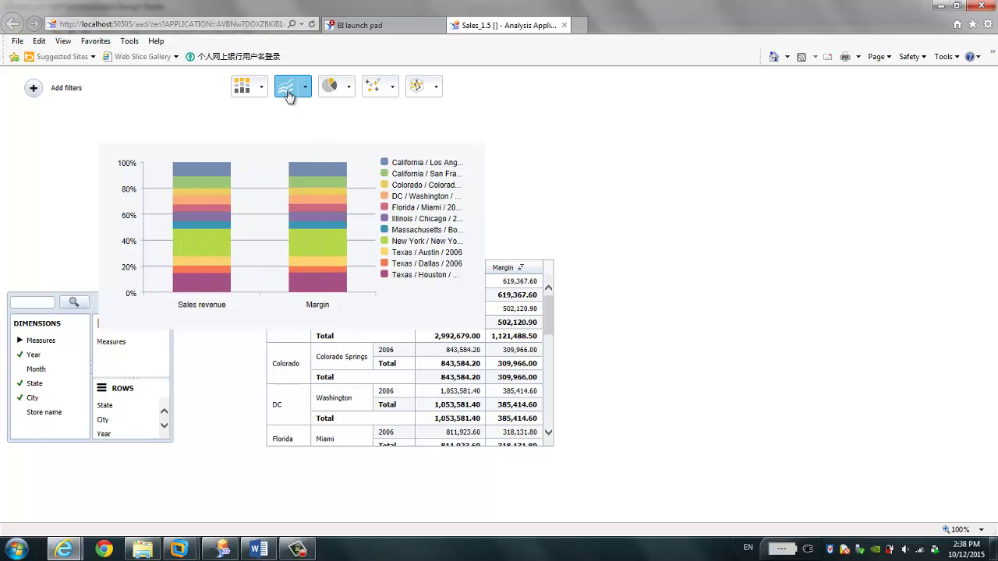
left_click(304, 92)
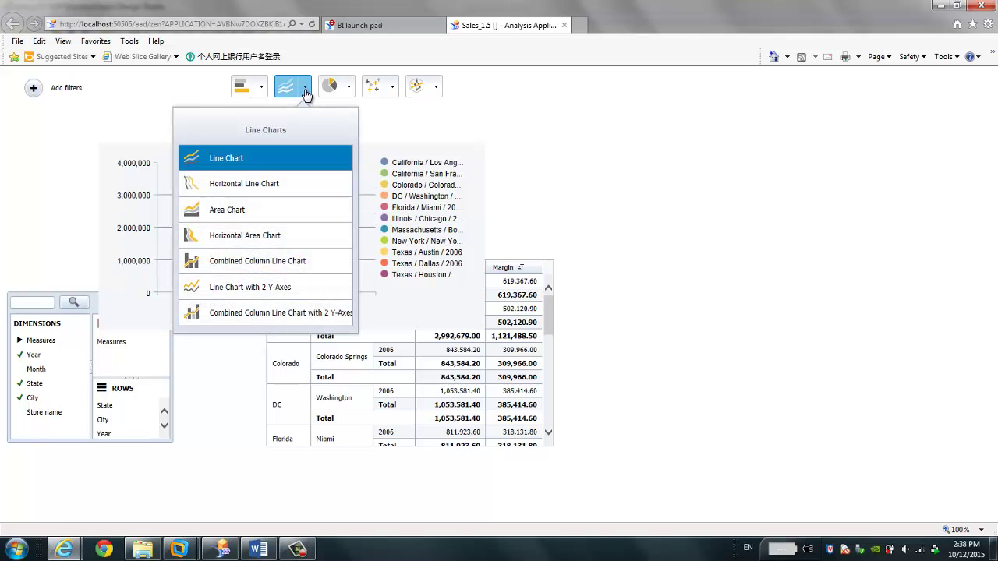
left_click(330, 87)
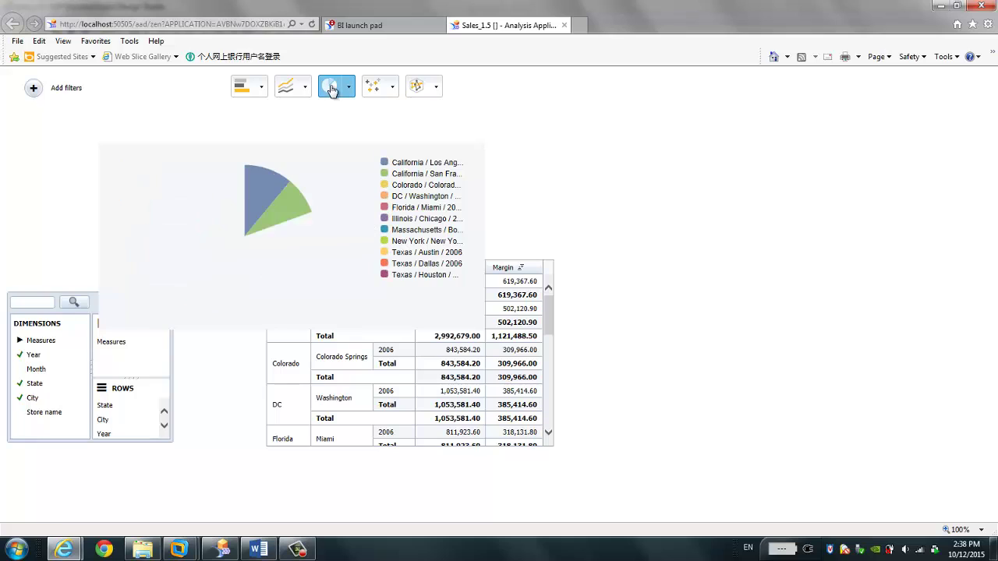
left_click(376, 87)
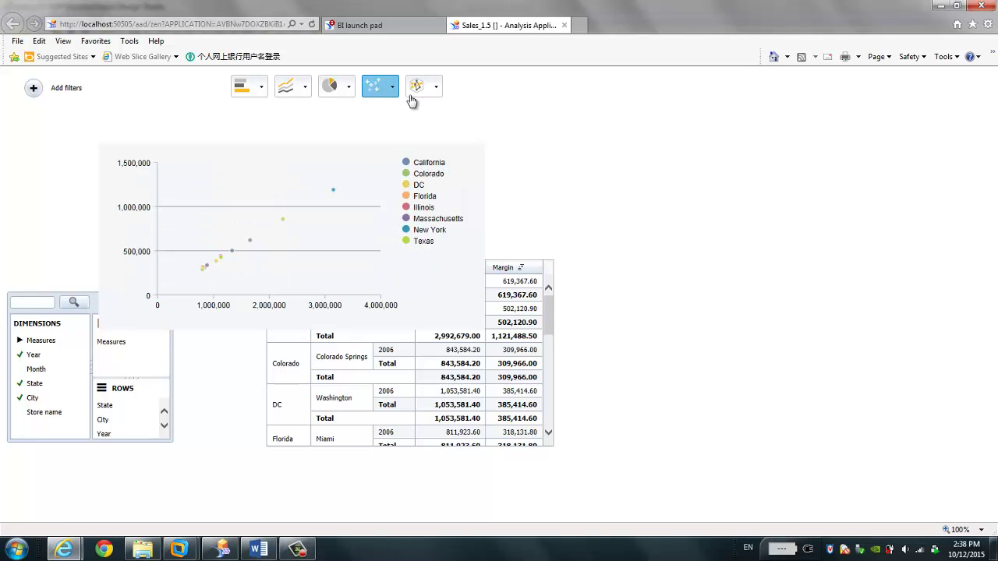
left_click(436, 87)
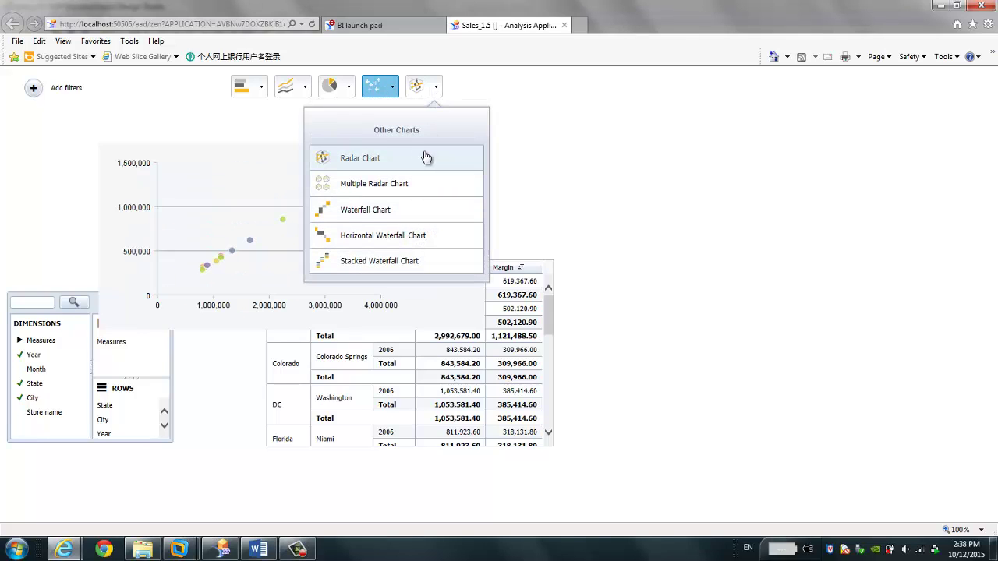
left_click(405, 209)
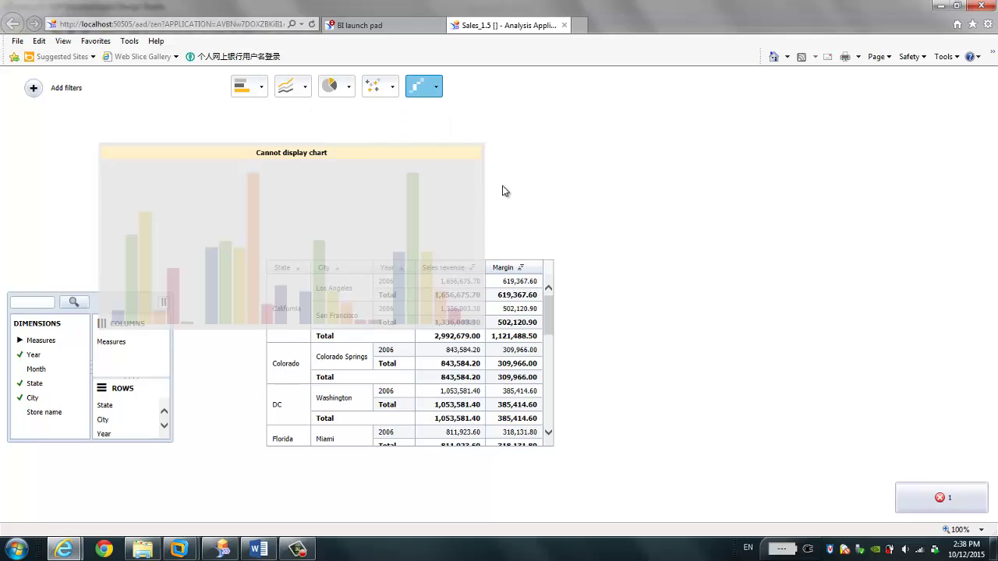
- Change the running chart to Bubble Chart and again to a pie chart with the chart type picker
left_click(391, 90)
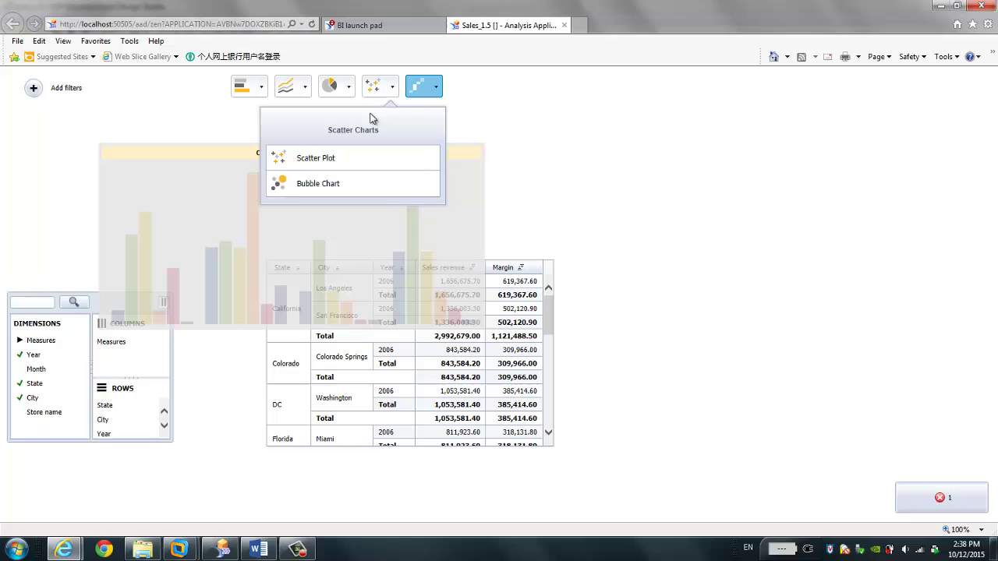
left_click(319, 184)
left_click(332, 88)
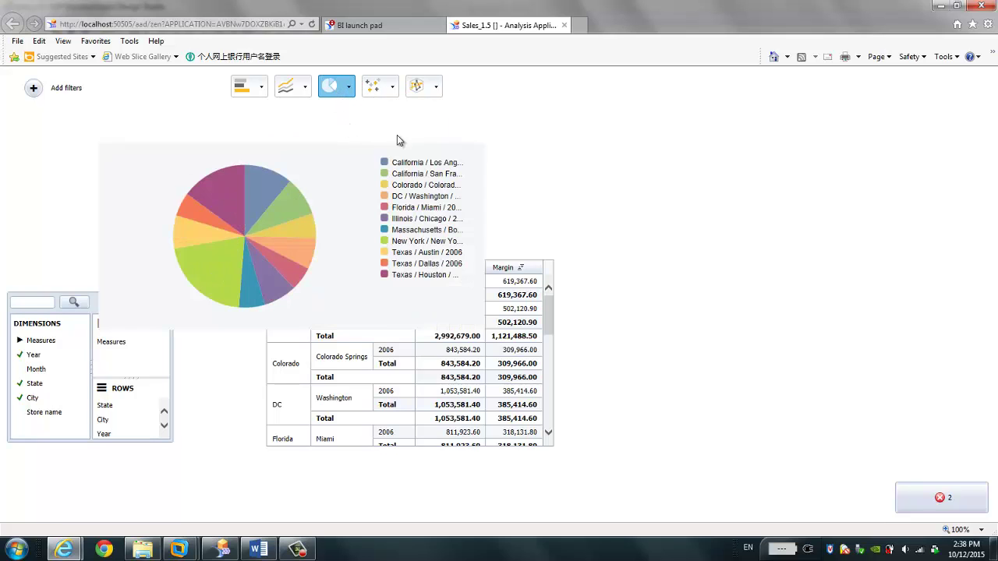
- Switch to the Word feature list and left-align the "me function" item
left_click(258, 549)
left_click(289, 390)
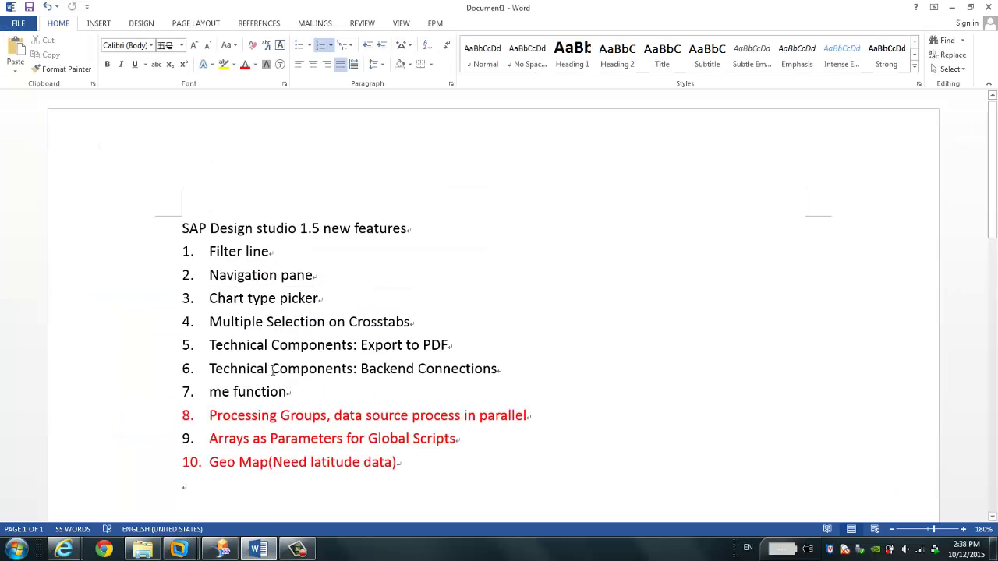
key("ctrl+l")
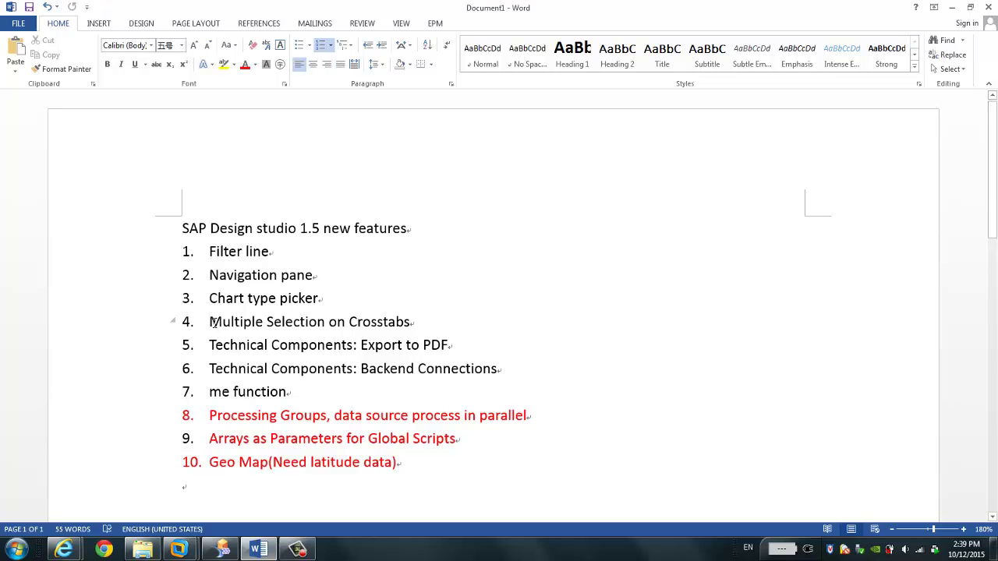
- Back in Design Studio, shrink the chart to the navigation panel's width and move it above that panel, leaving the crosstab selected
left_click(222, 549)
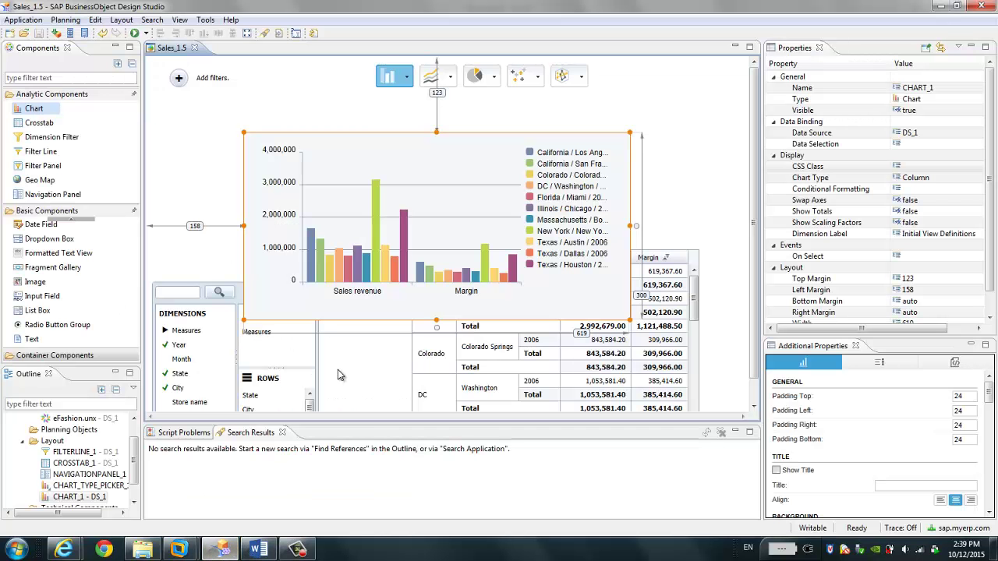
left_click_drag(398, 263, 392, 252)
left_click_drag(625, 311, 407, 241)
left_click_drag(379, 206, 293, 199)
left_click(494, 269)
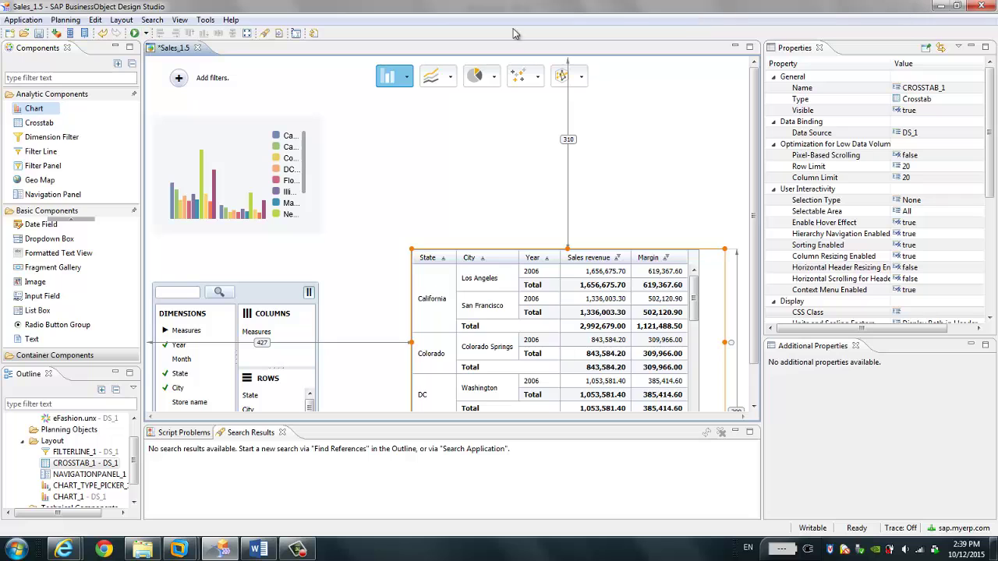
- Run the rearranged application locally in the browser and close the previous run's page
left_click(134, 33)
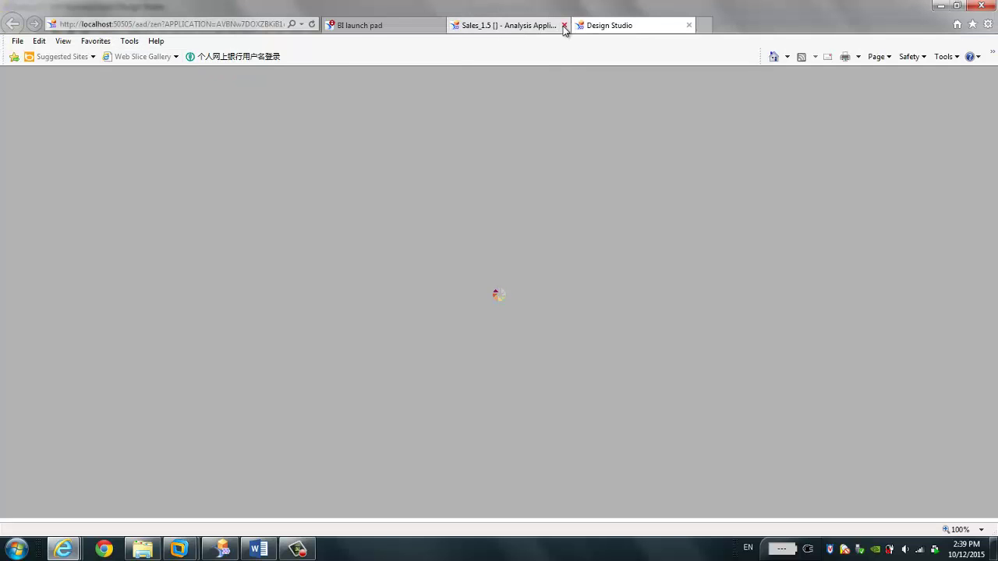
left_click(564, 26)
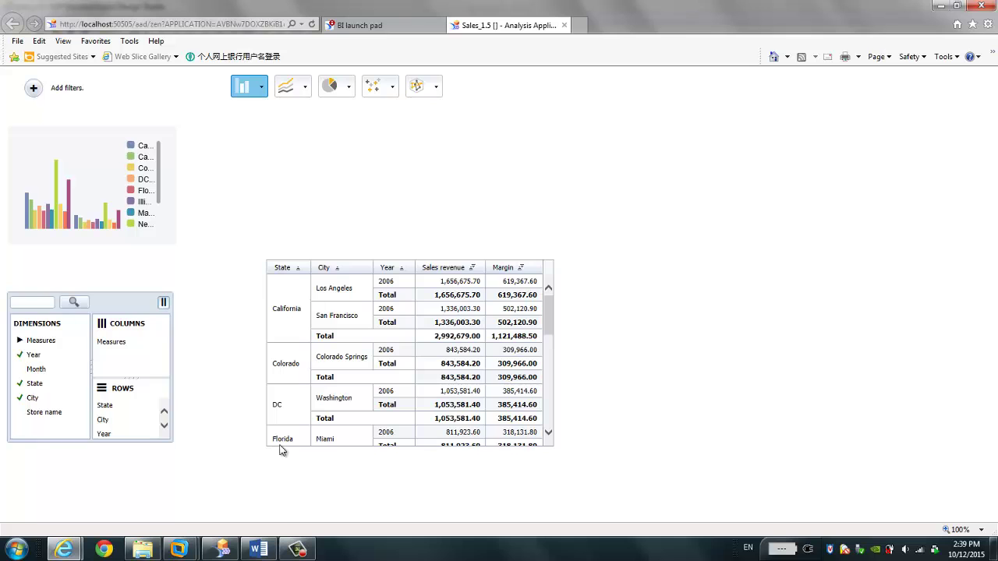
- Return to Design Studio and set the Selection Type of CROSSTAB_1 to Multi
left_click(221, 550)
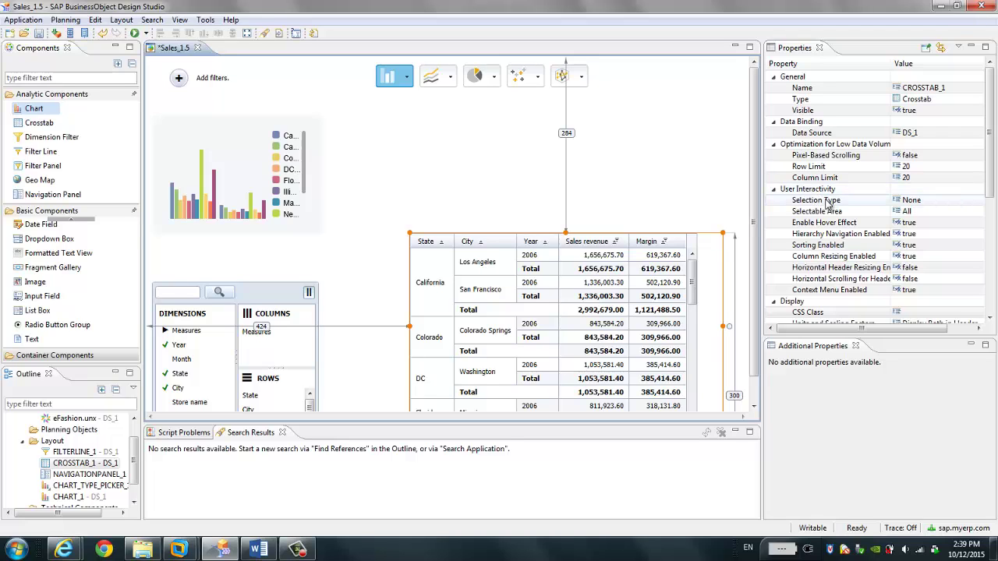
left_click(922, 201)
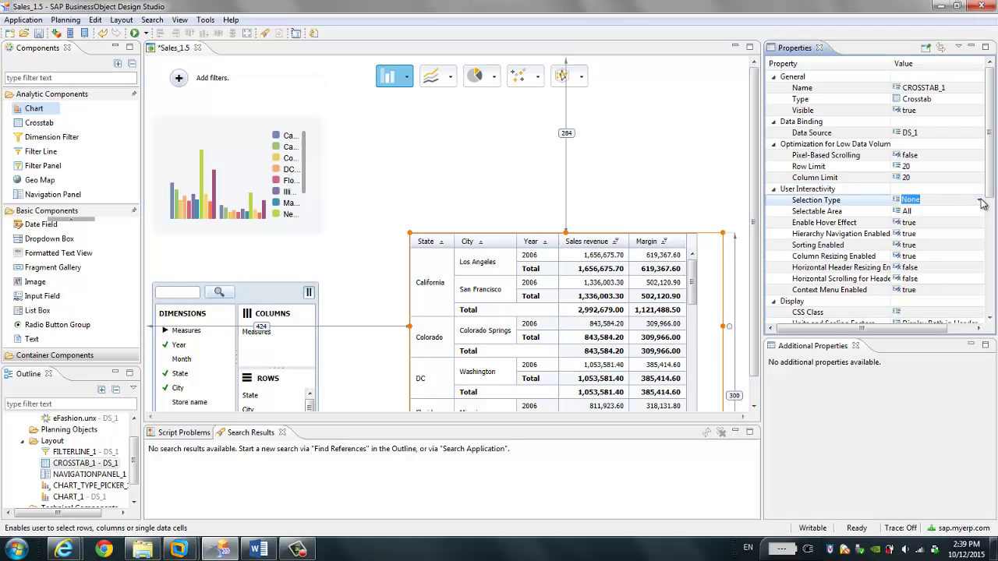
left_click(980, 204)
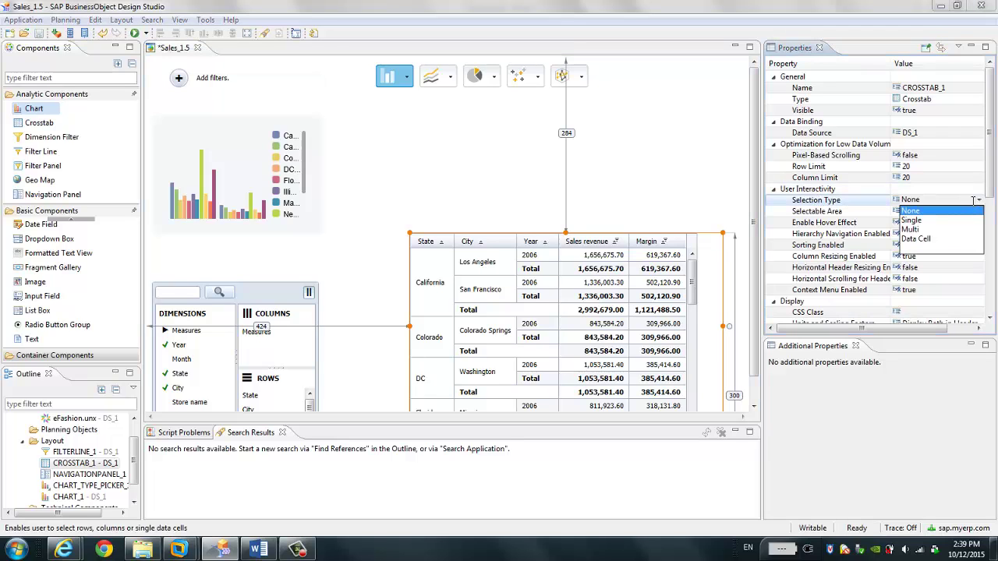
left_click(913, 230)
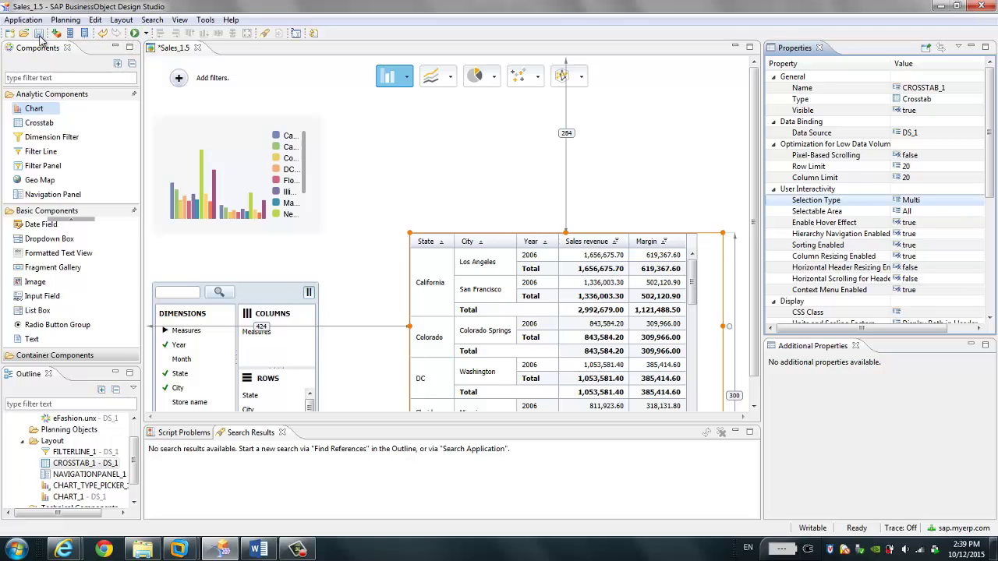
- Save and run the application locally, and select the Los Angeles, Colorado Springs and Washington rows one at a time
left_click(136, 33)
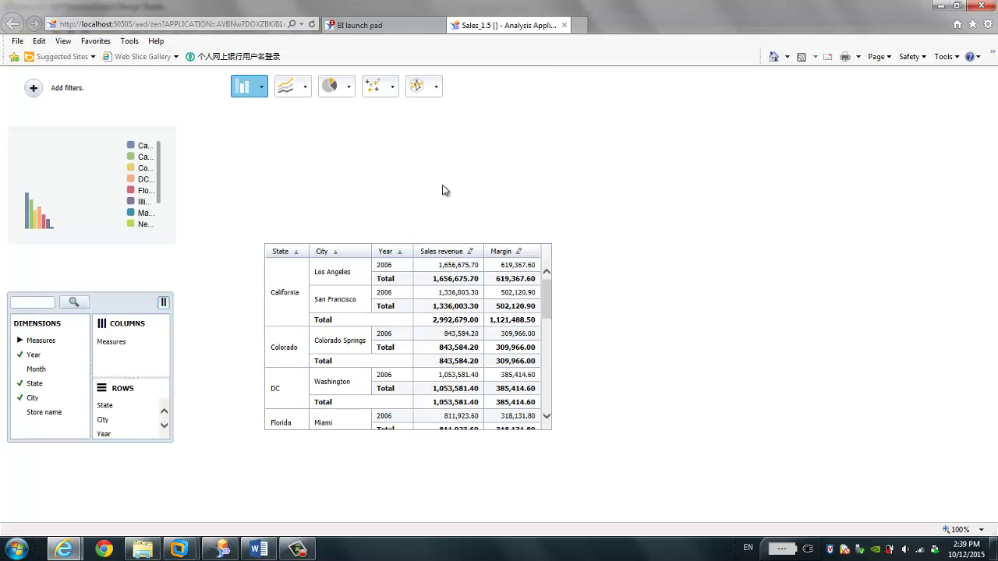
left_click(332, 275)
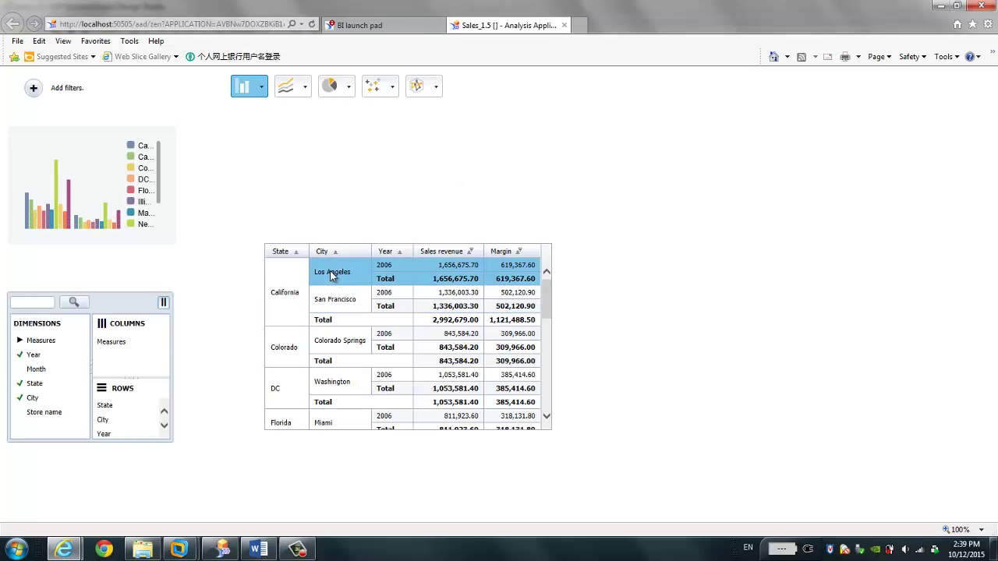
left_click(339, 343)
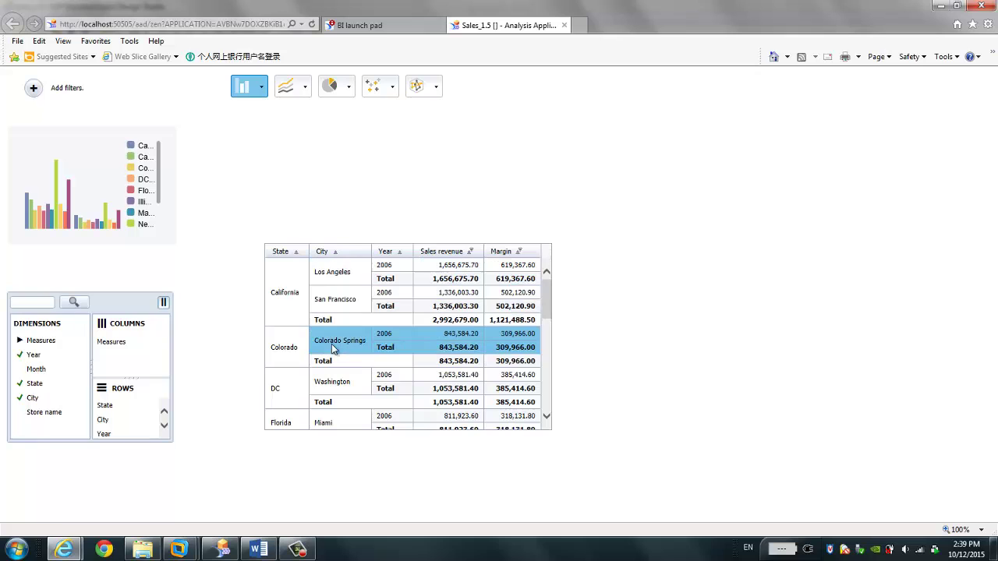
left_click(336, 385)
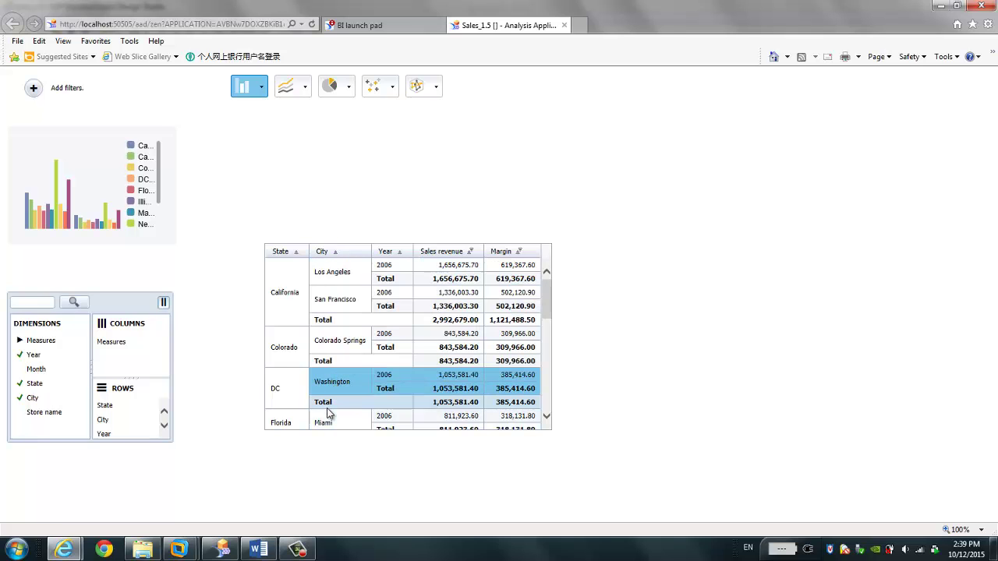
- Select the California, Colorado and DC rows together in the running crosstab
left_click(284, 308)
left_click(290, 350, "ctrl")
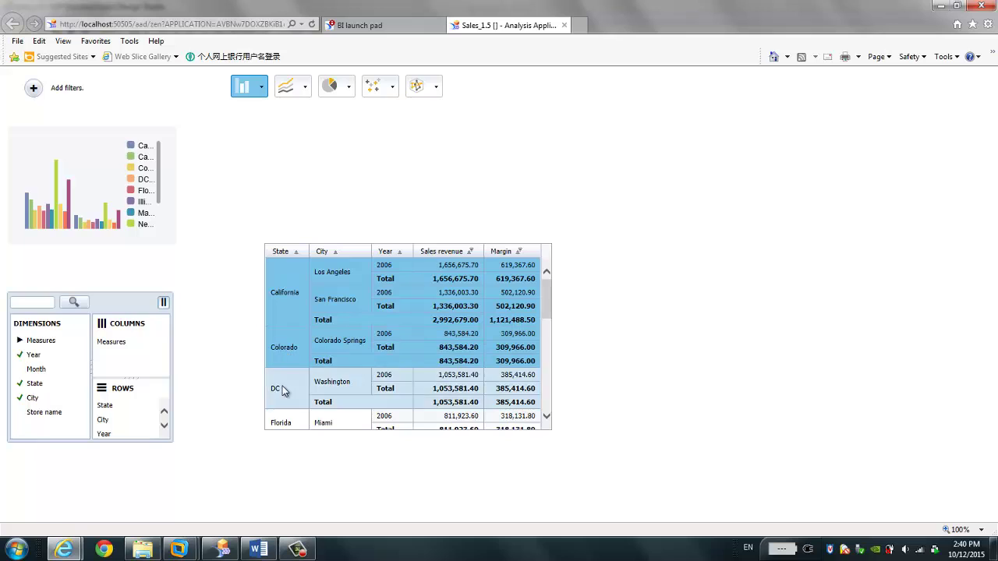
left_click(283, 390, "ctrl")
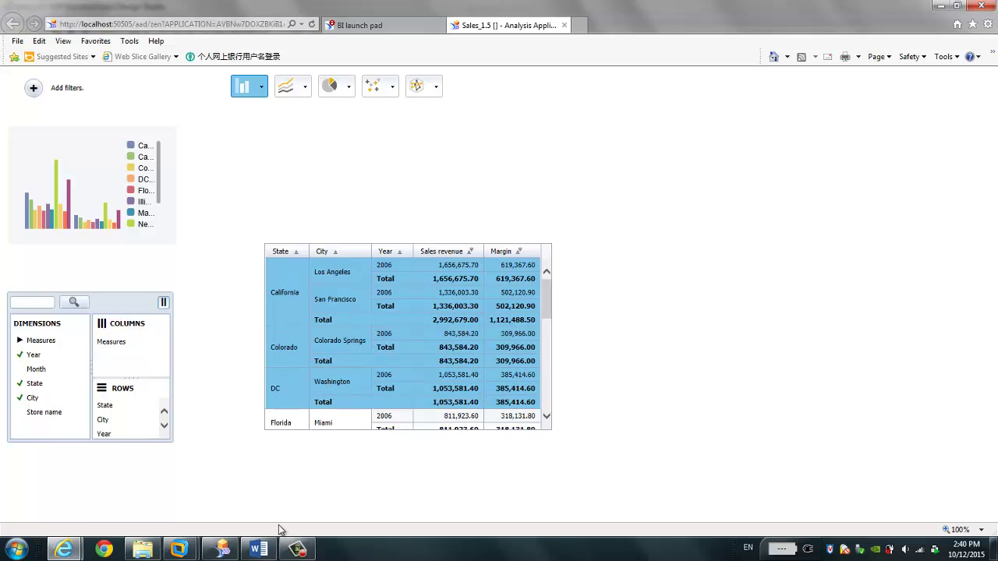
- Switch to the Word feature list, review the "Technical Components: Export to PDF" item, and return to Design Studio
left_click(256, 550)
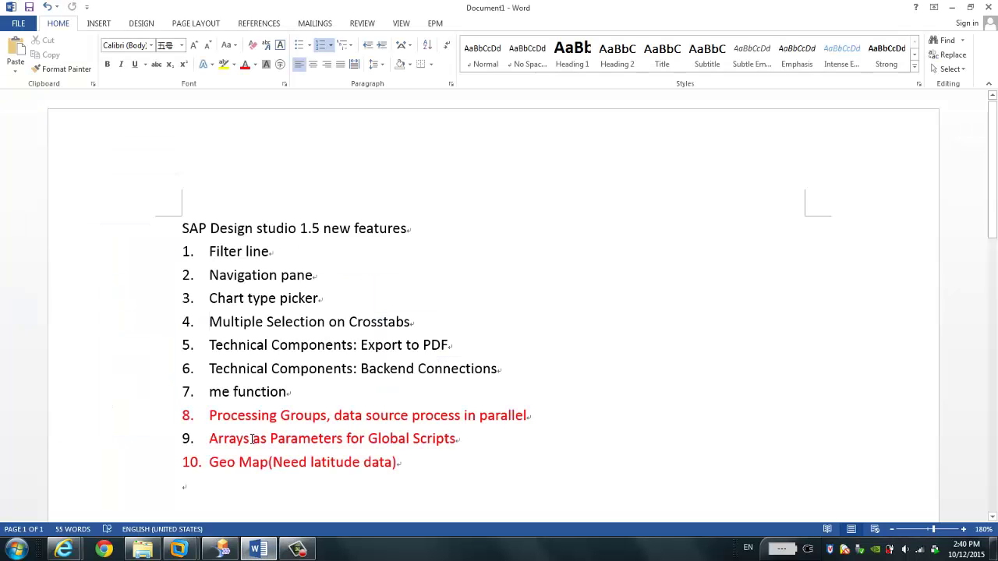
left_click_drag(210, 346, 445, 349)
left_click(392, 370)
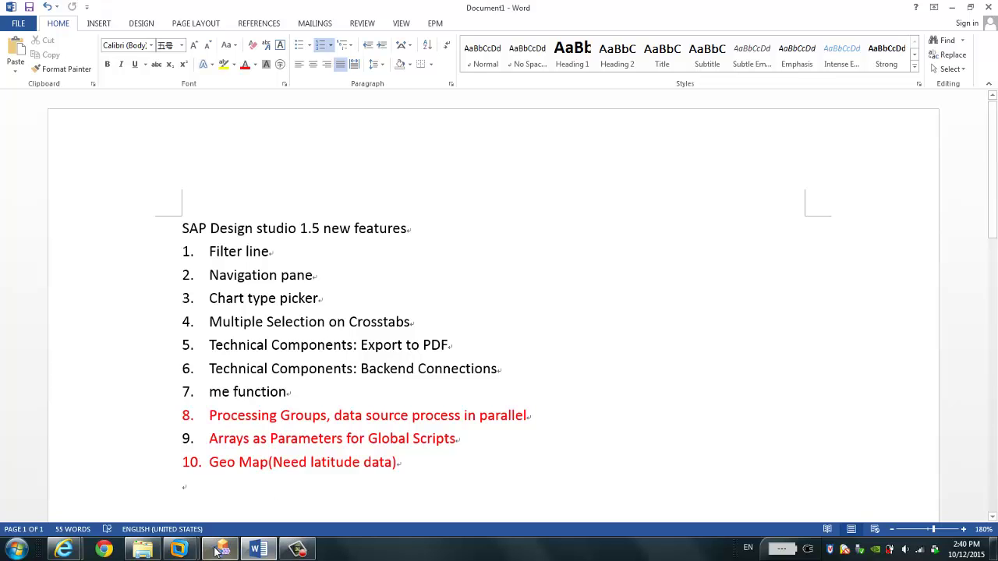
left_click(251, 550)
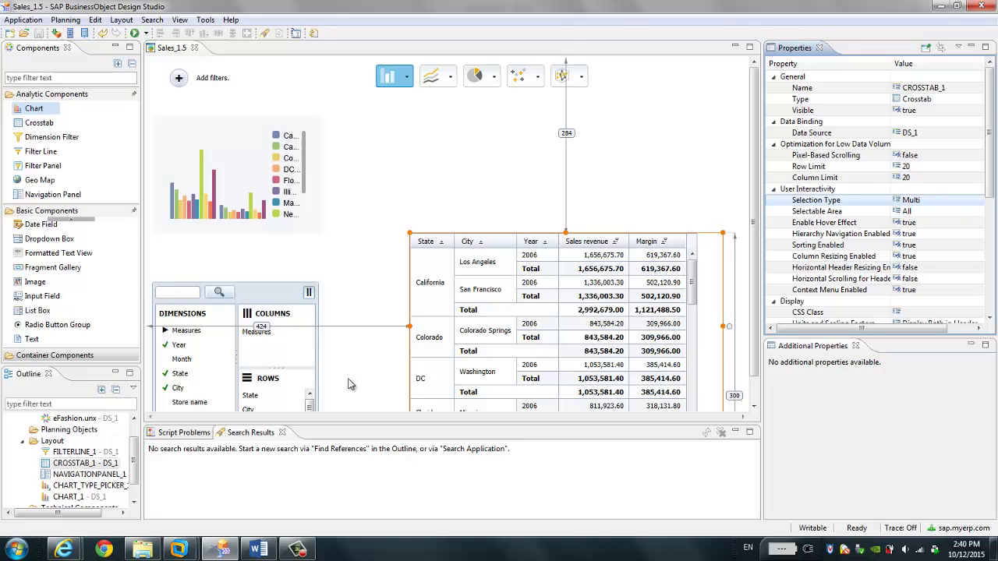
- Add a PDF component as a child of Technical Components in the application's outline
left_click(755, 392)
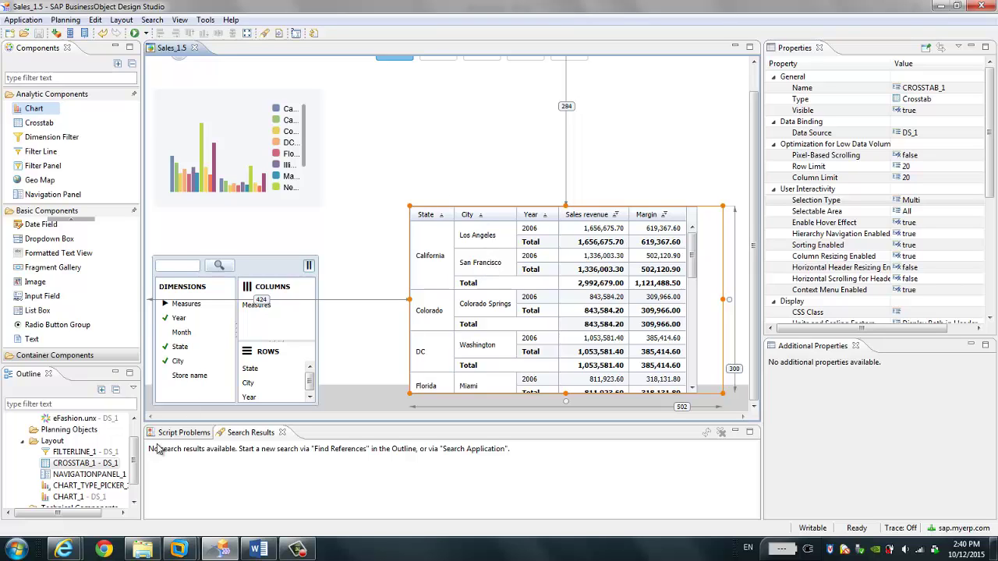
left_click_drag(134, 464, 136, 482)
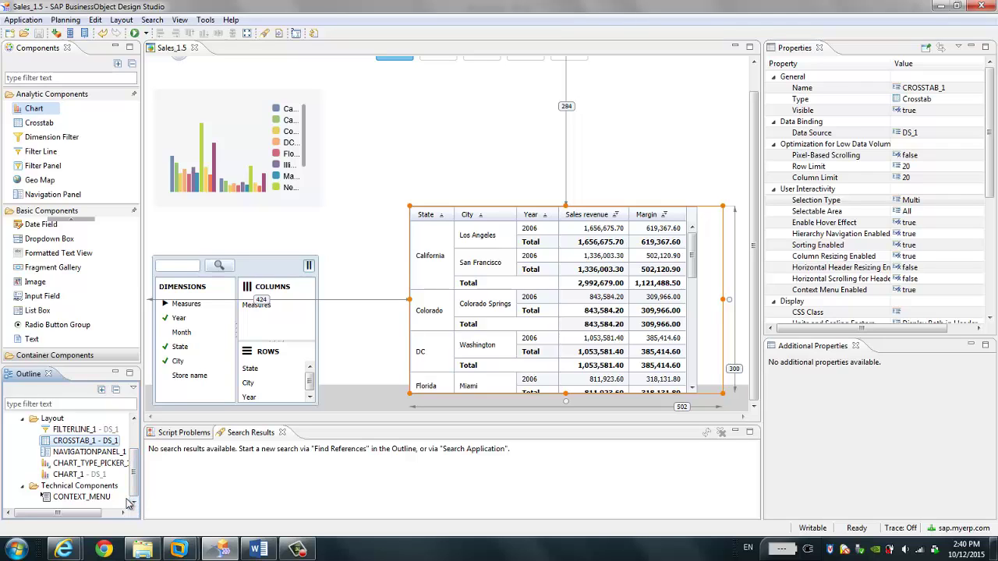
right_click(104, 491)
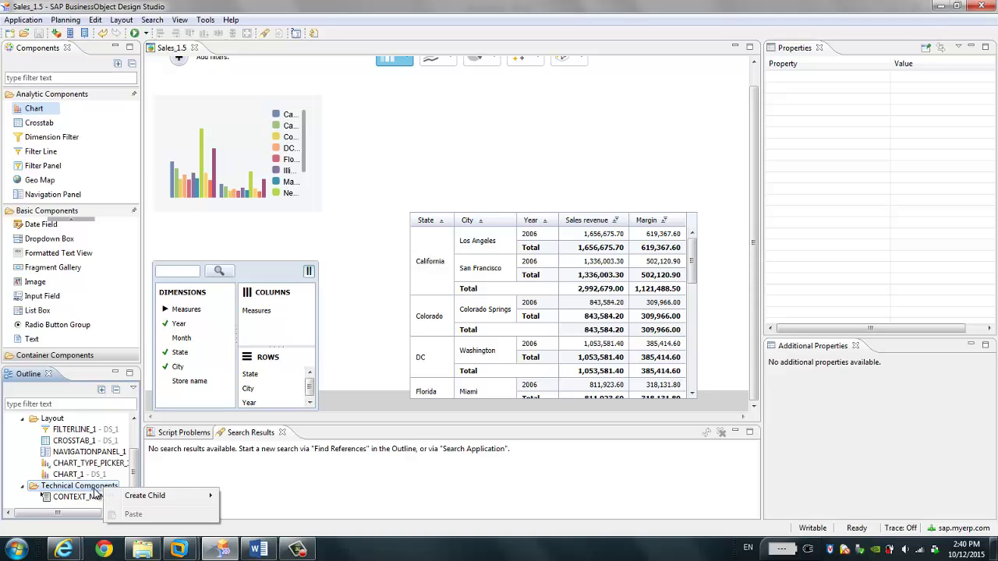
mouse_move(139, 499)
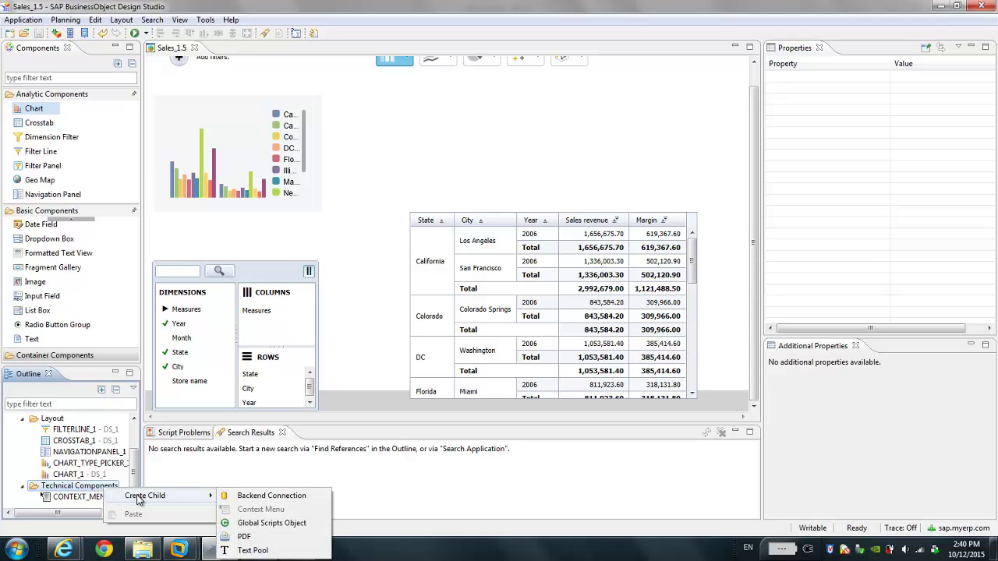
left_click(242, 537)
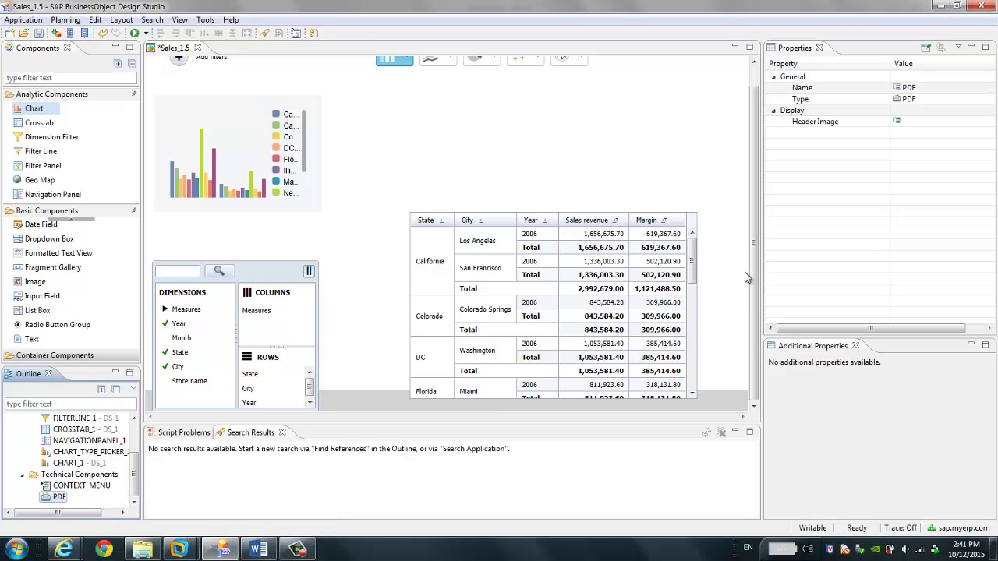
- Place a button about 143 wide and 30 high below the chart type picker and set its text to "Export PDF"
left_click_drag(754, 173, 755, 145)
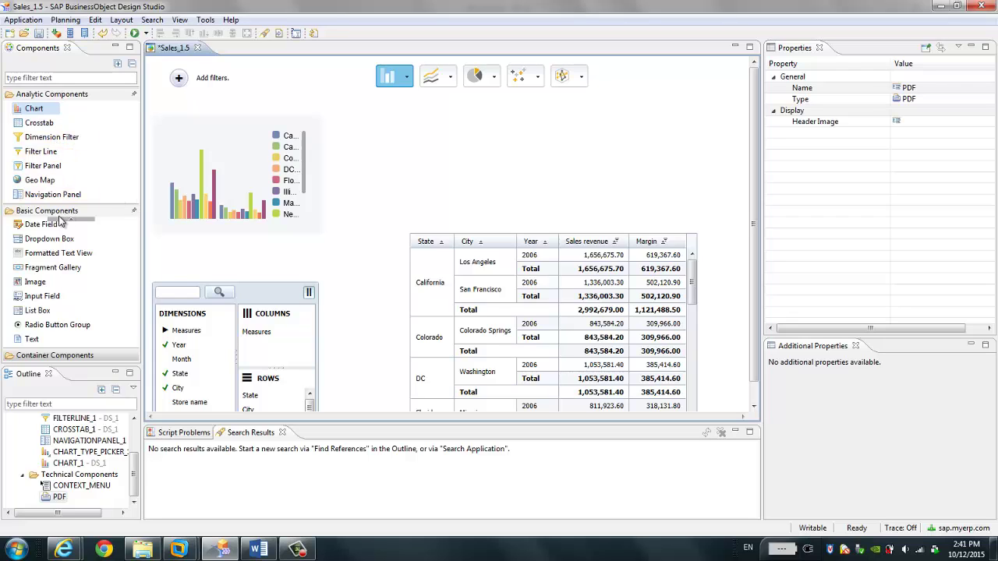
scroll(56, 226, "up", 2)
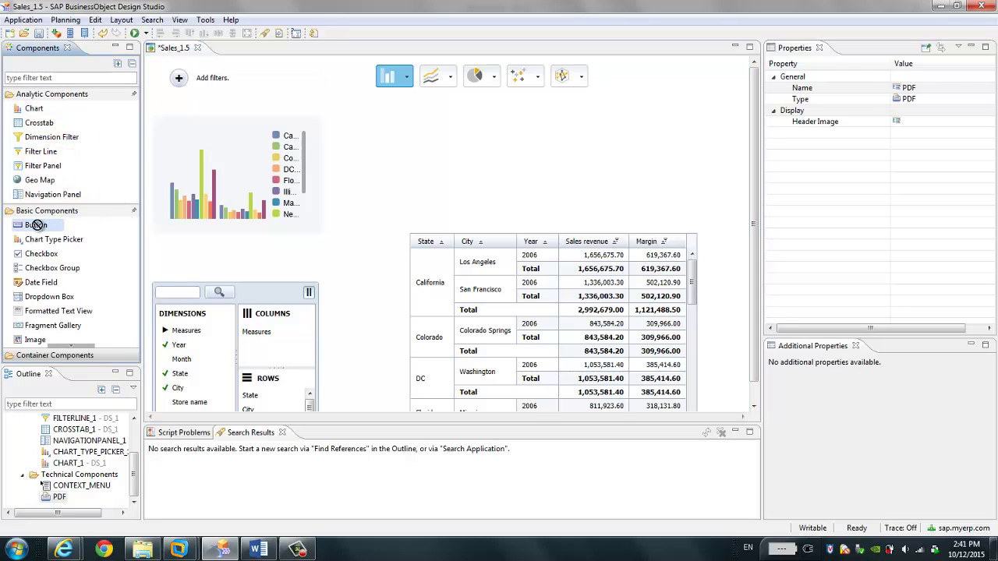
left_click_drag(36, 225, 491, 130)
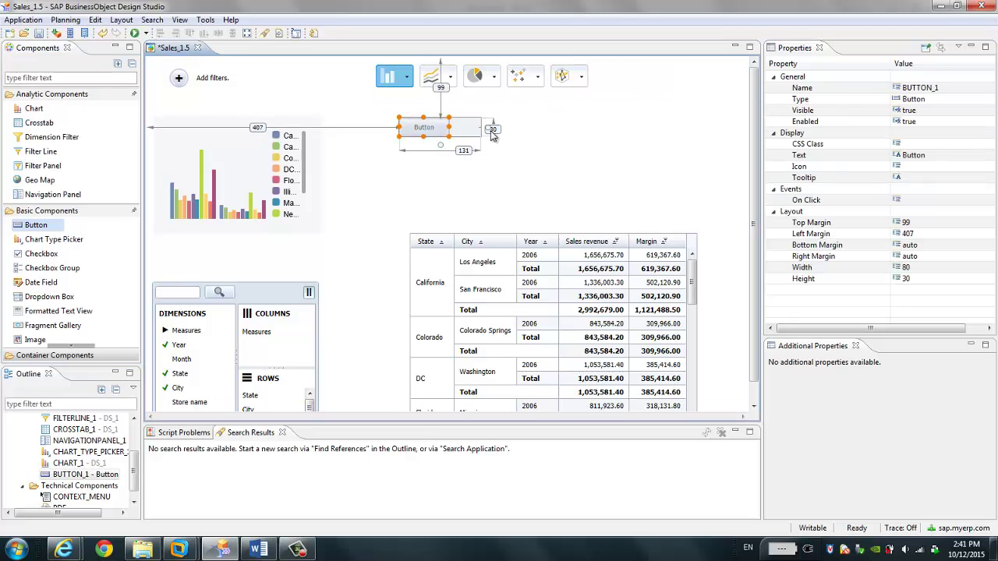
left_click(939, 155)
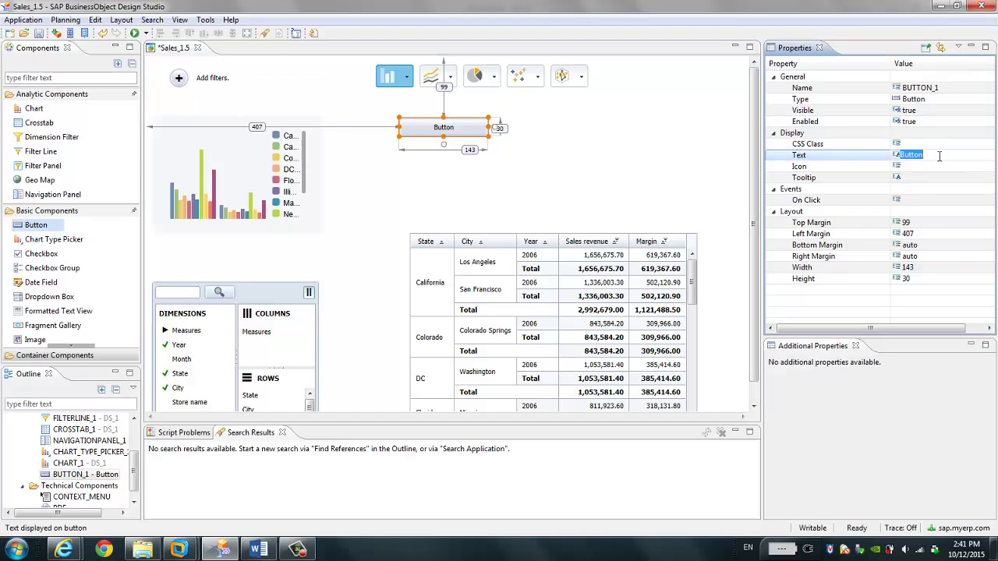
type("Export PDF")
key("Return")
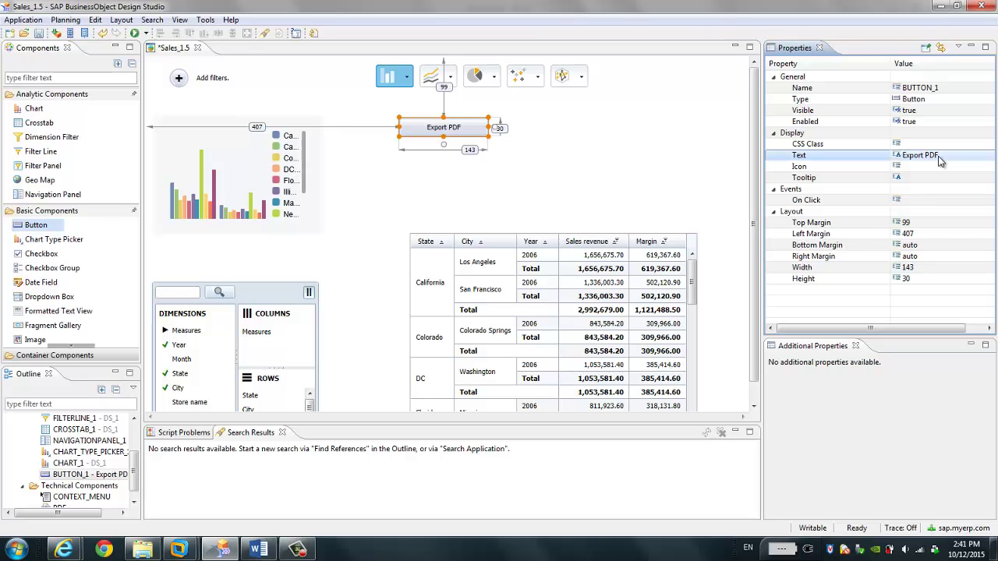
- Assign the script "PDF.exportApplication();" to the Export PDF button's On Click event
left_click(921, 199)
left_click(988, 200)
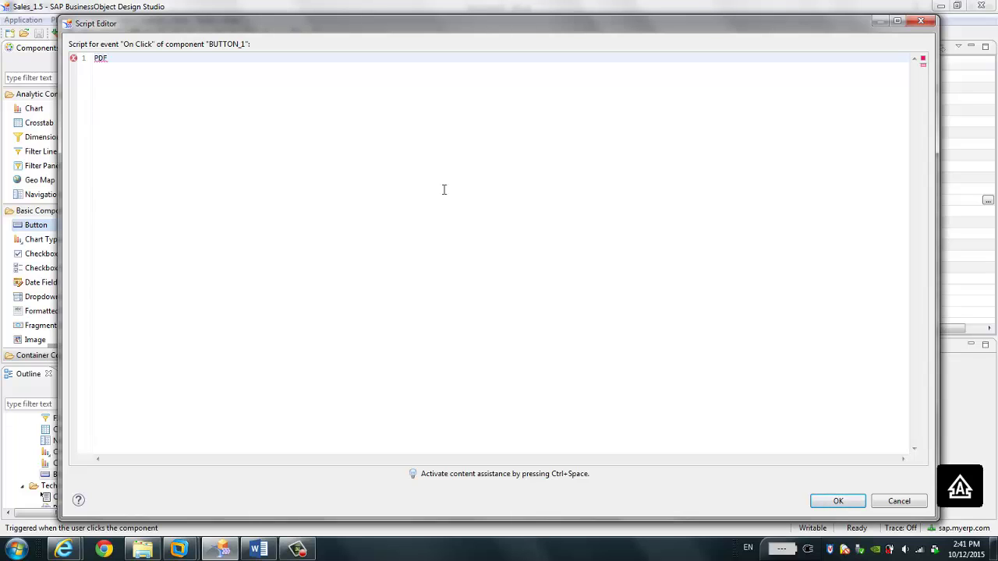
type("PDF.E")
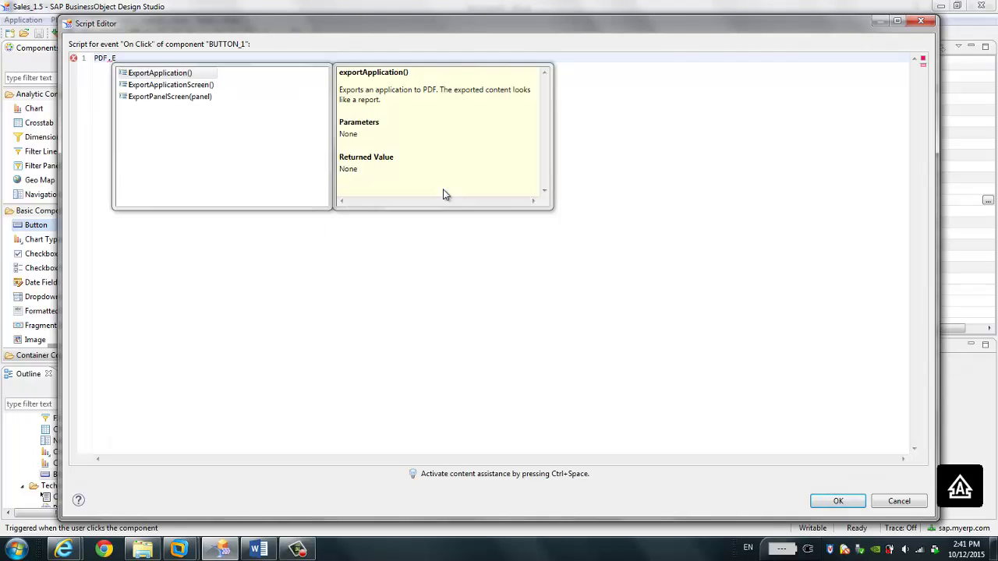
key("Return")
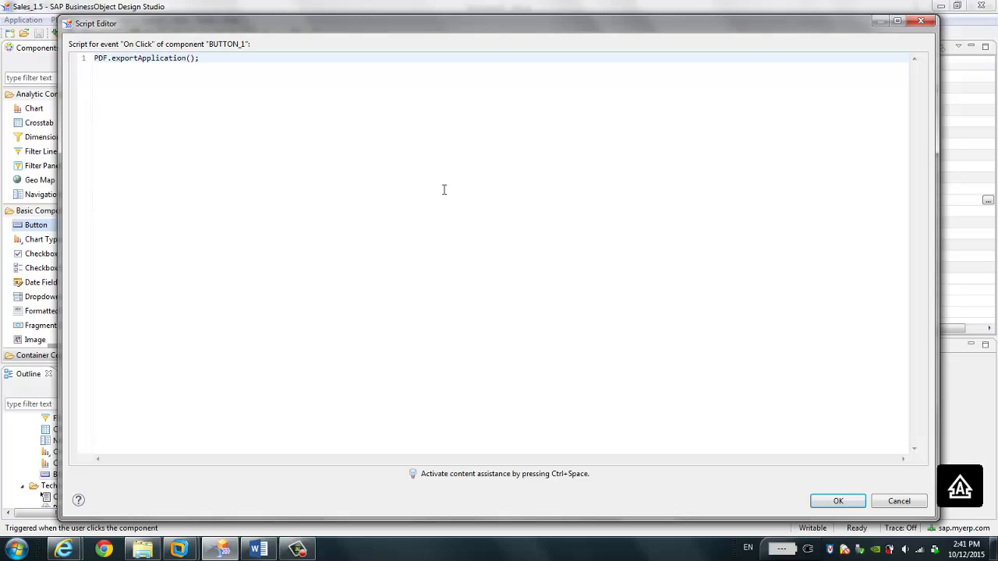
left_click(838, 501)
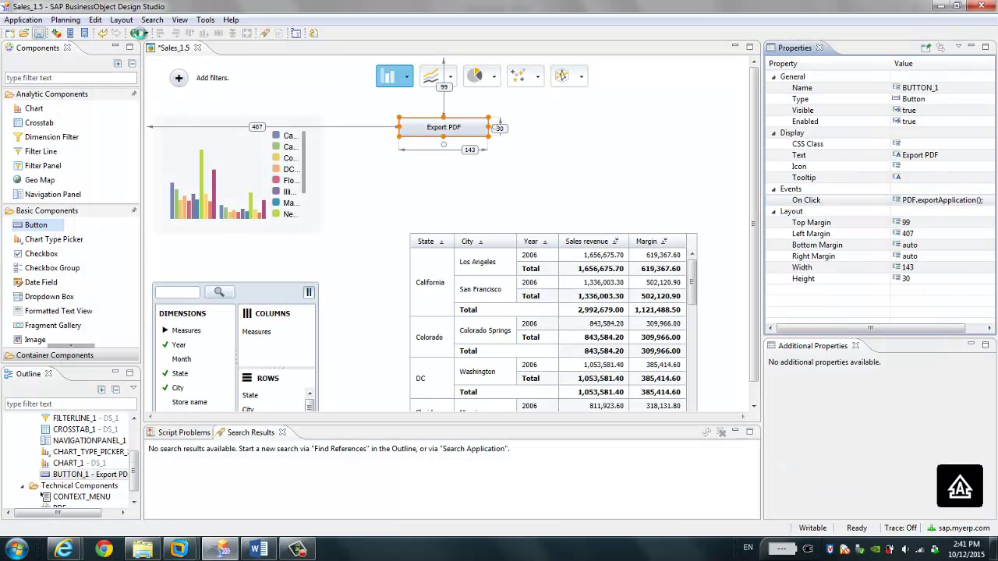
- Run the application locally and export it to PDF with A4 page size and Portrait orientation
left_click(134, 33)
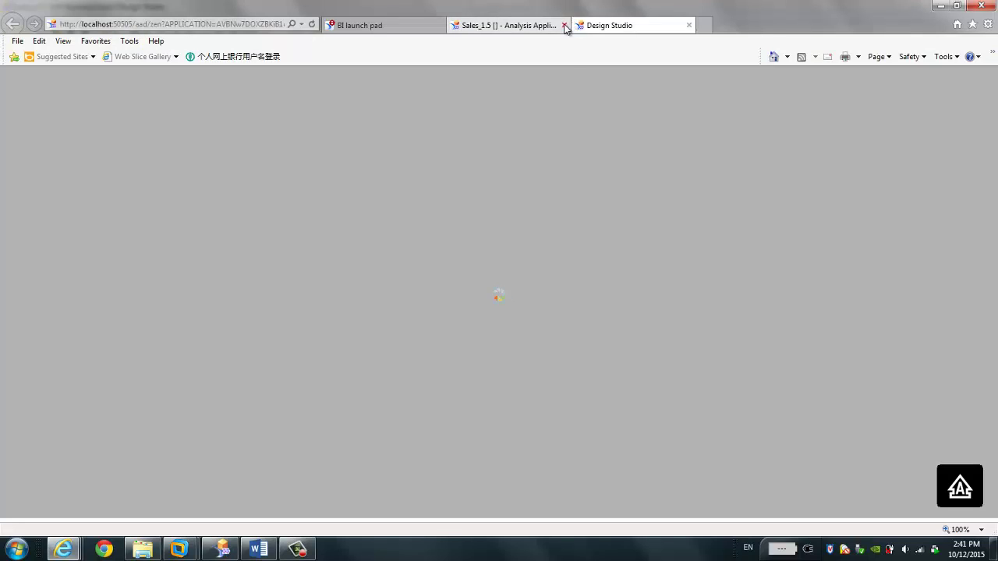
left_click(563, 25)
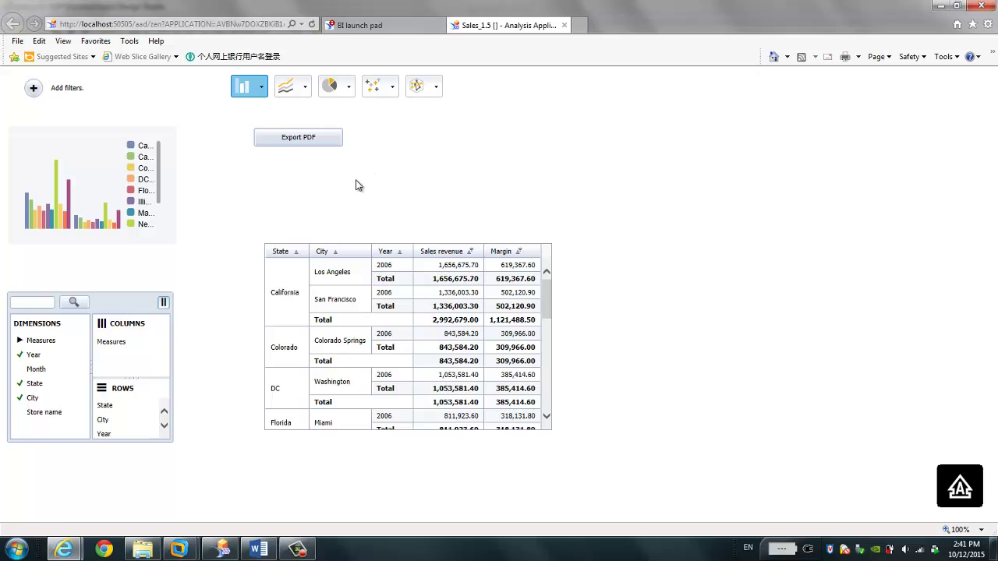
left_click(308, 143)
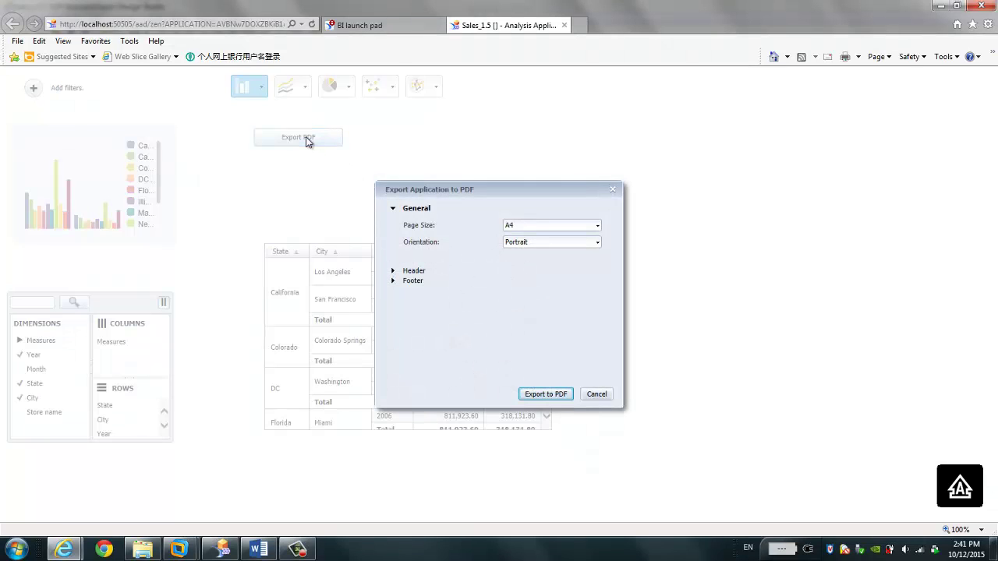
left_click(392, 274)
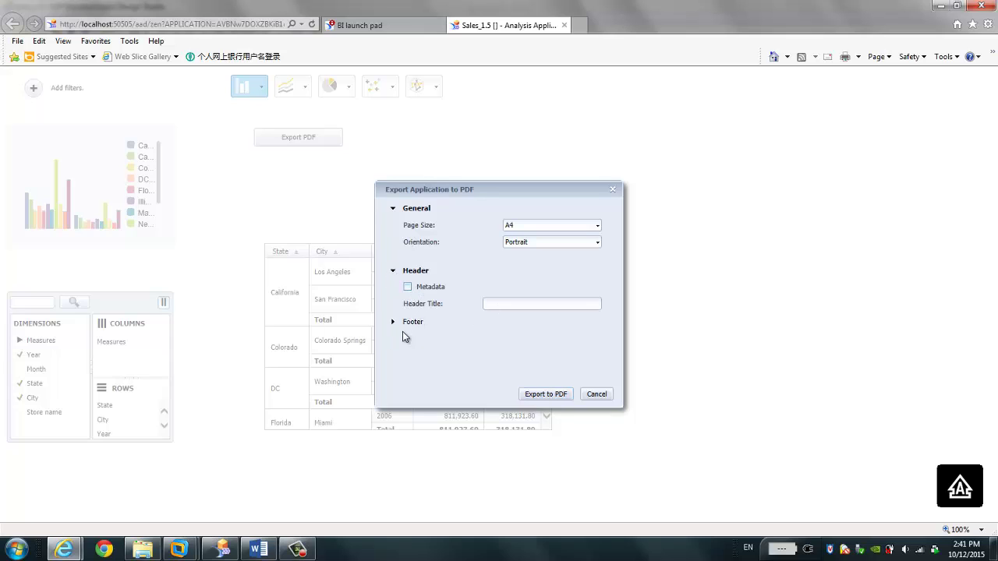
left_click(394, 323)
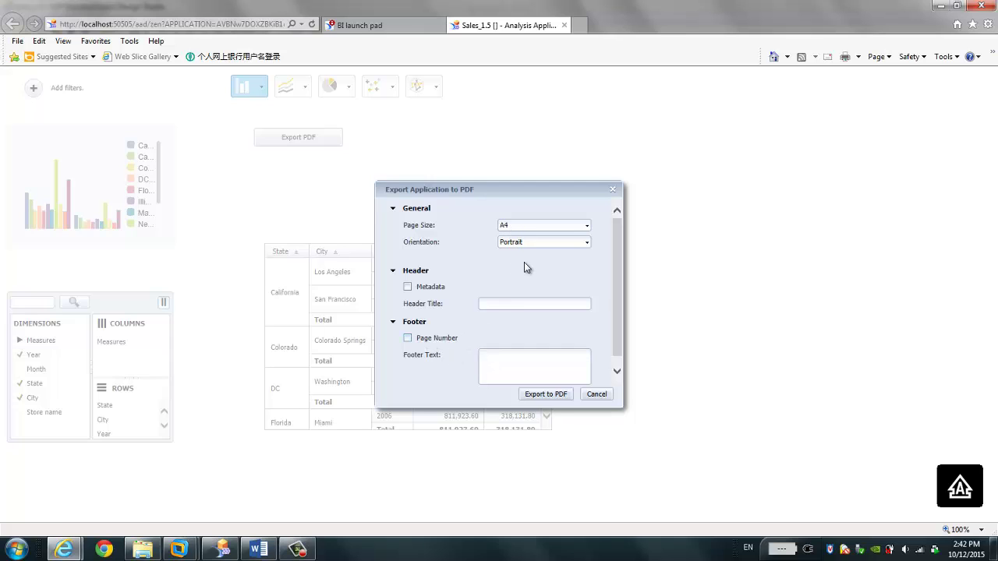
left_click(560, 396)
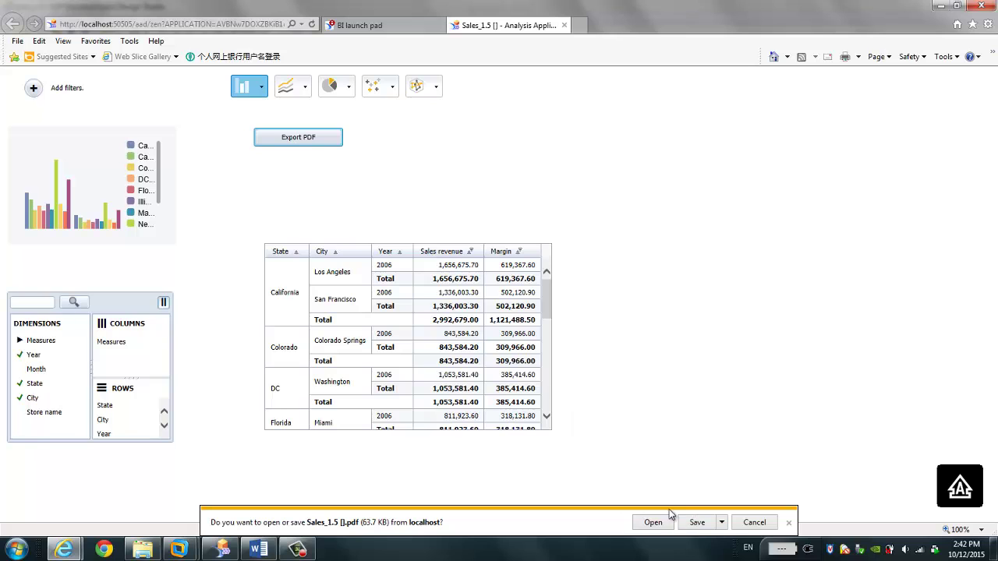
- Open the exported PDF, examine its chart and crosstab pages, and close it
left_click(660, 520)
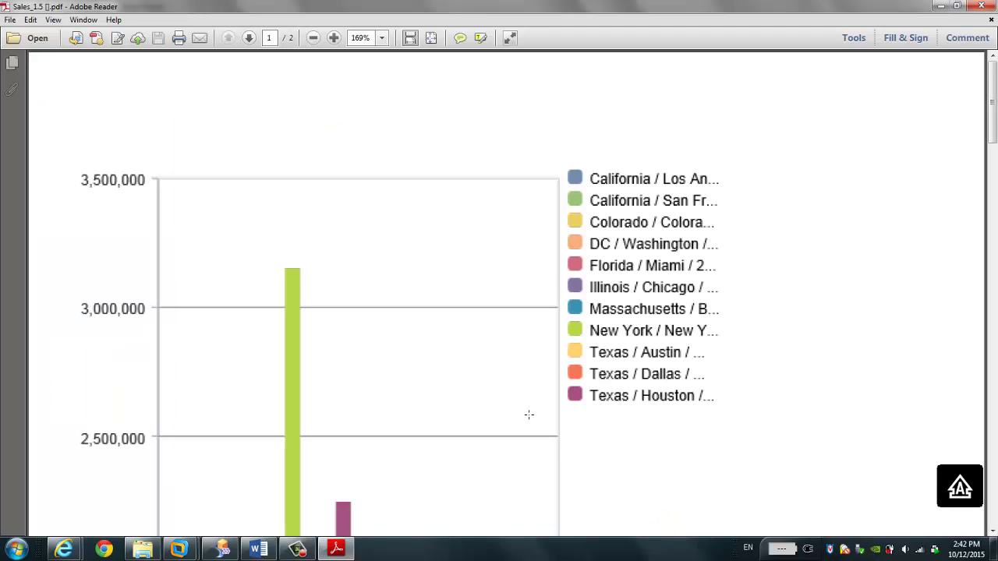
scroll(478, 393, "down", 10)
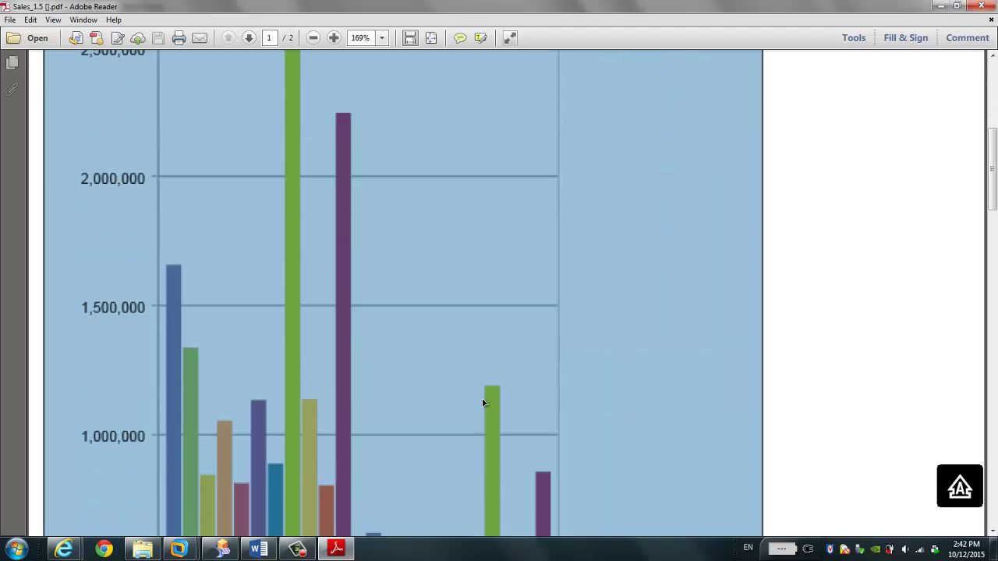
scroll(487, 409, "down", 15)
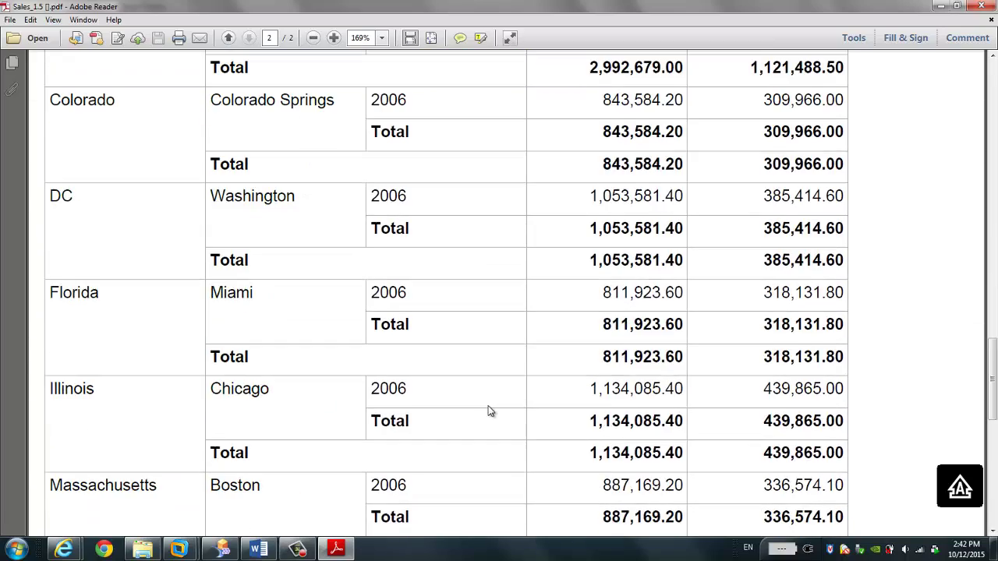
scroll(491, 408, "down", 8)
scroll(495, 413, "up", 11)
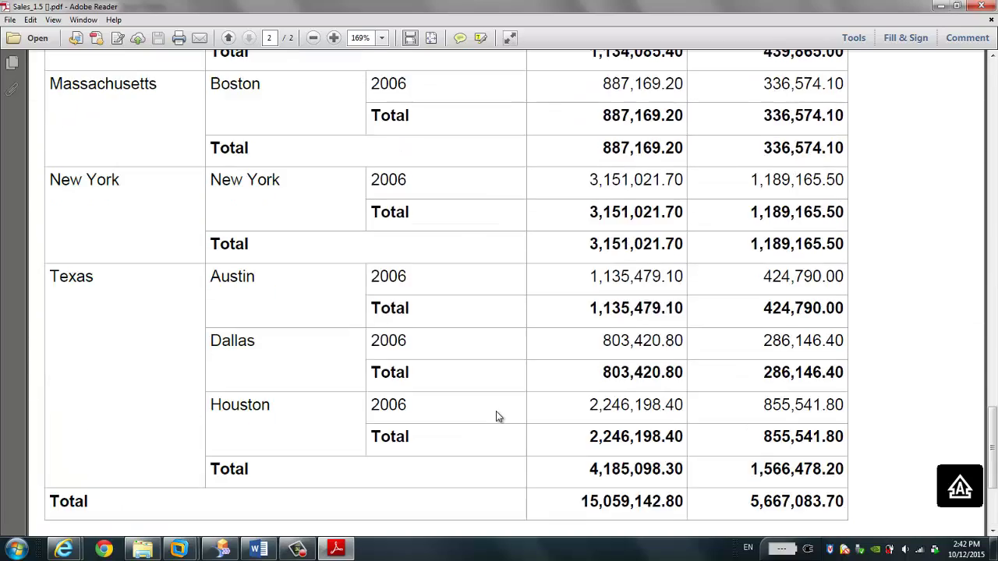
scroll(493, 414, "up", 10)
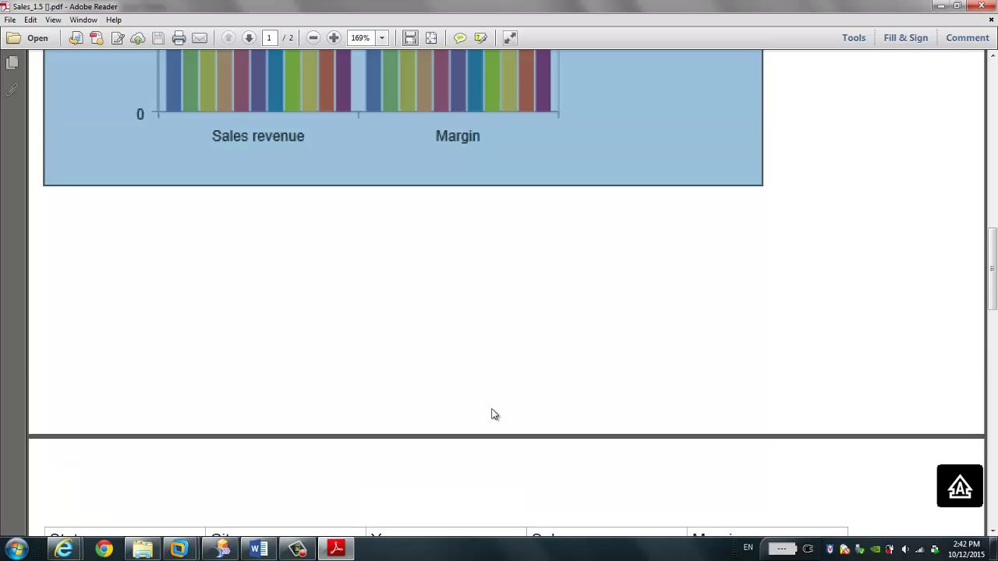
scroll(491, 455, "down", 3)
scroll(490, 455, "down", 10)
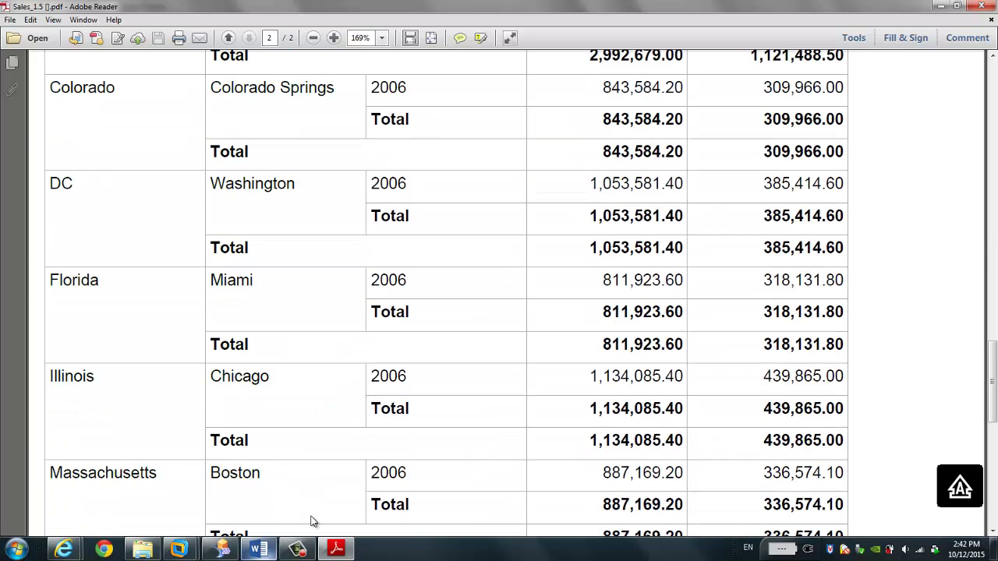
left_click(980, 6)
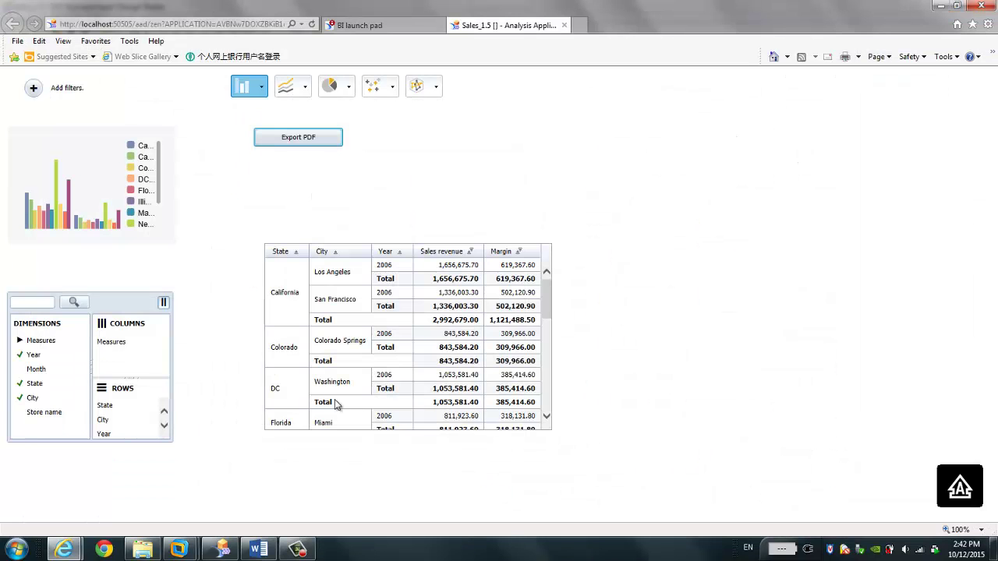
- Review the Backend Connections item in the Word feature list, and add a Backend Connection under Technical Components in Design Studio
left_click(258, 549)
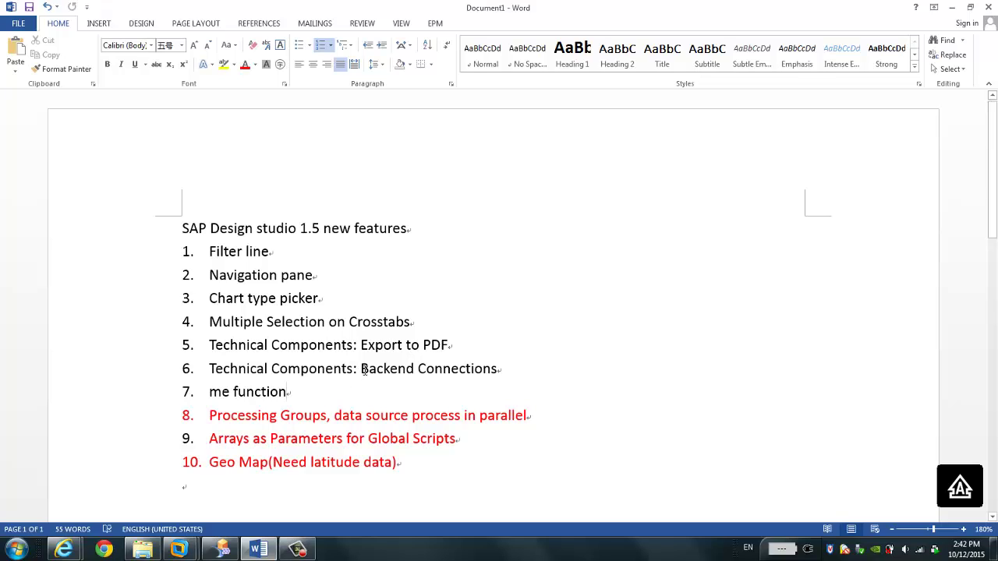
left_click(222, 550)
left_click(134, 499)
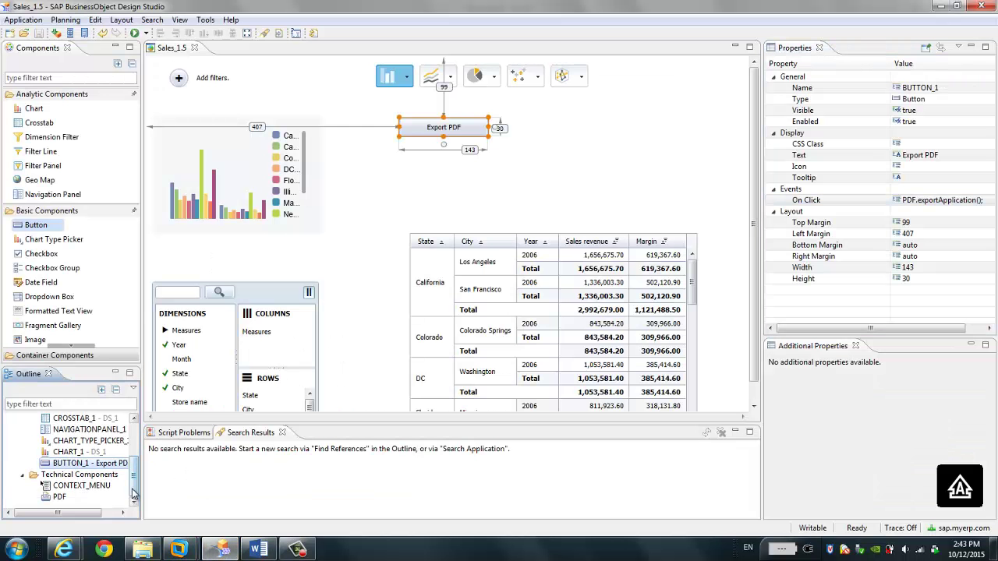
right_click(101, 474)
mouse_move(153, 484)
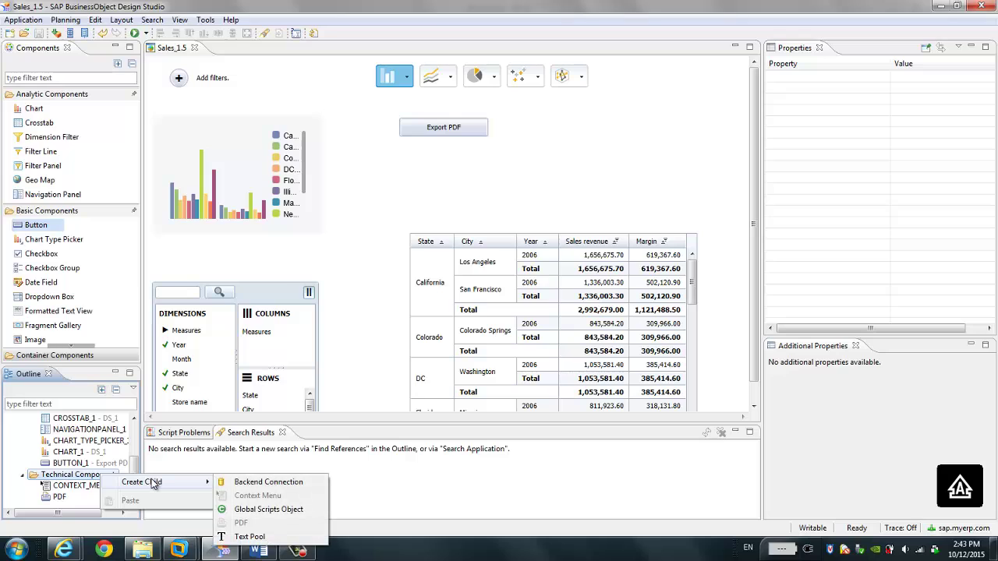
left_click(258, 483)
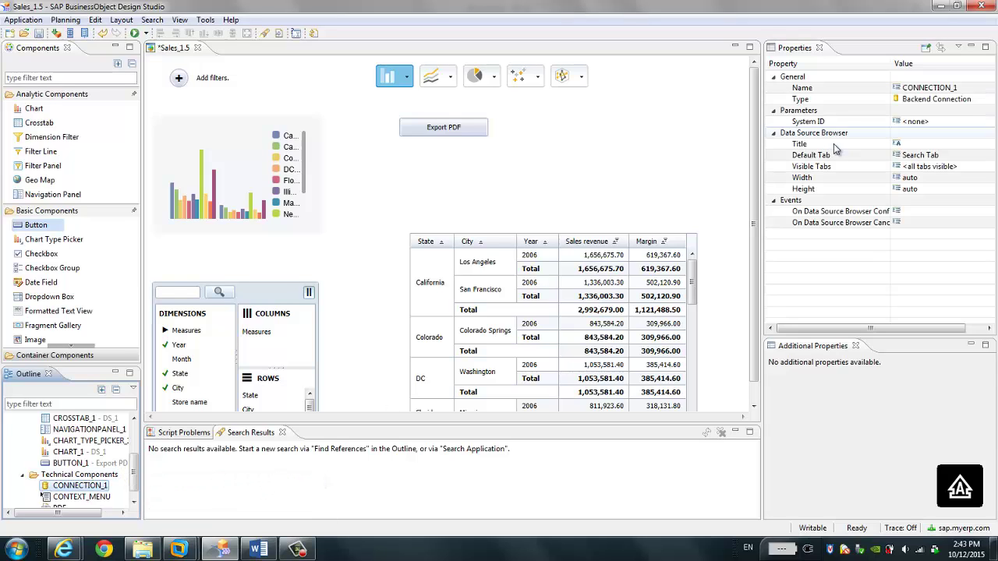
- Set the backend connection's System ID to BW
left_click(926, 124)
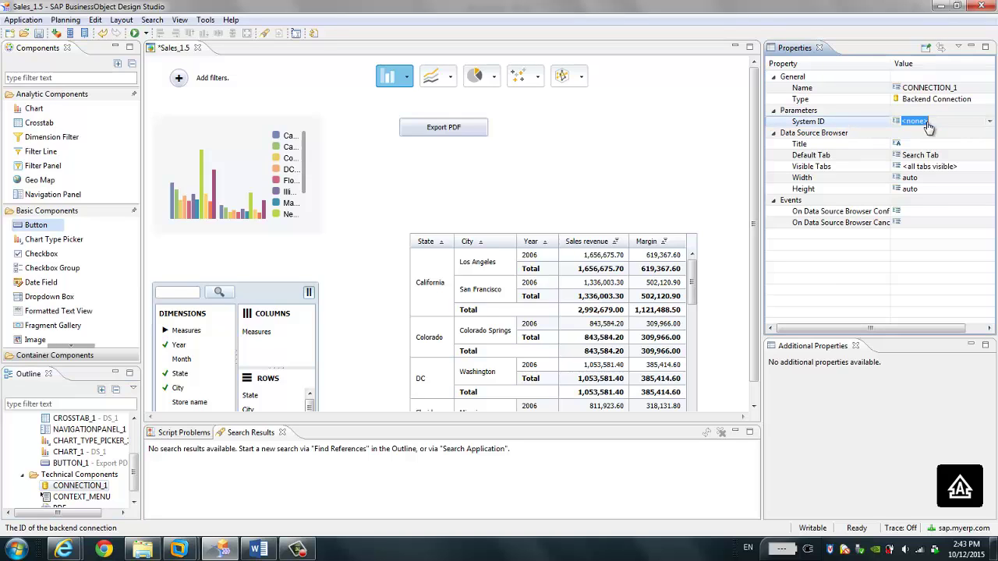
left_click(988, 123)
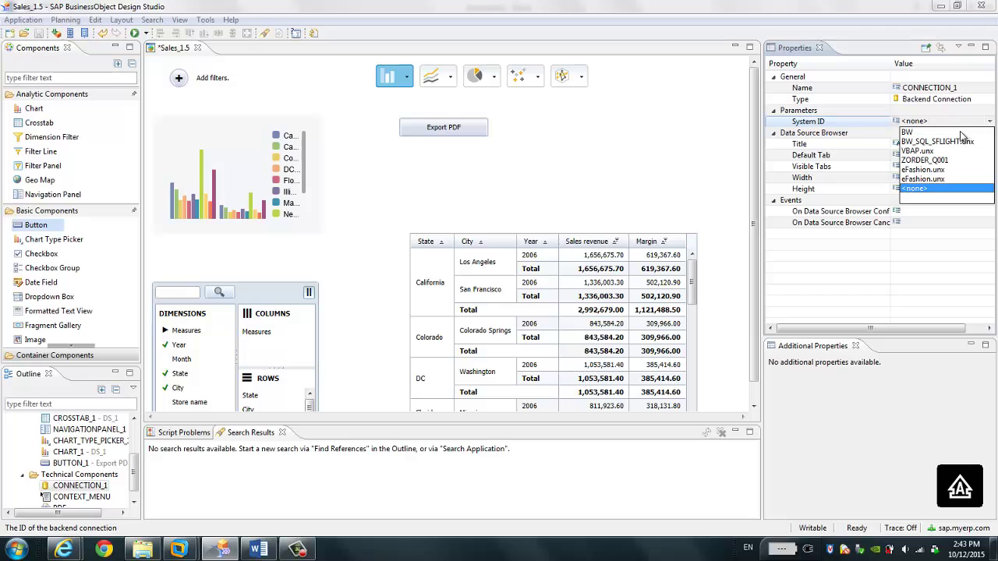
left_click(956, 132)
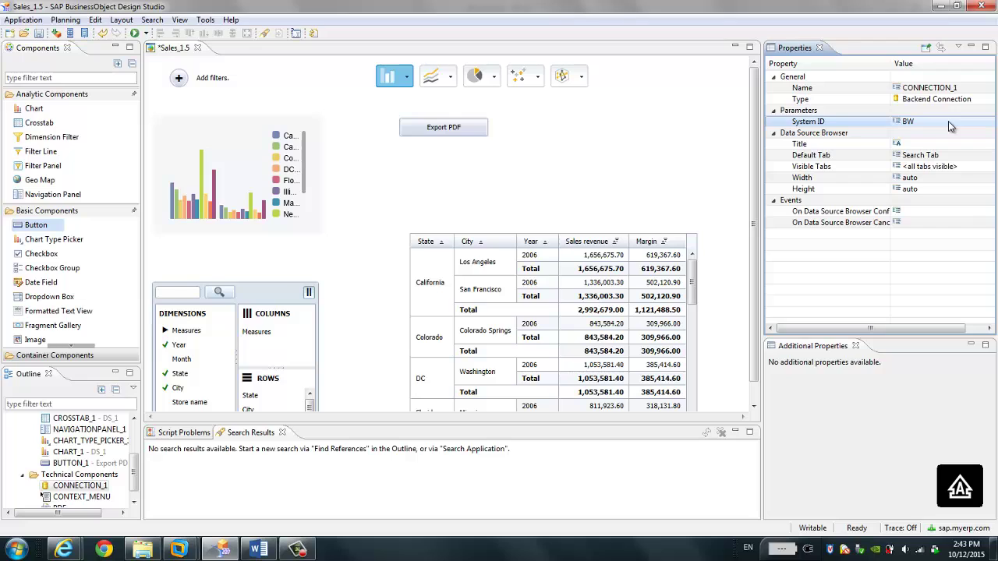
- Assign the script "CONNECTION_1.showDataSourceBrowser();" to the Sales_1.5 application's On Startup event
left_click(973, 89)
key("ctrl+c")
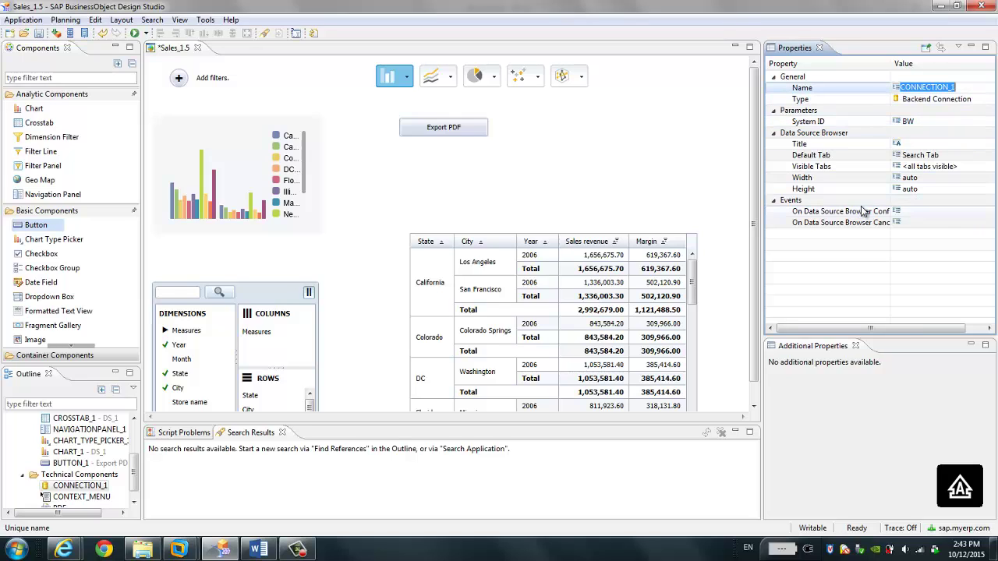
left_click(133, 441)
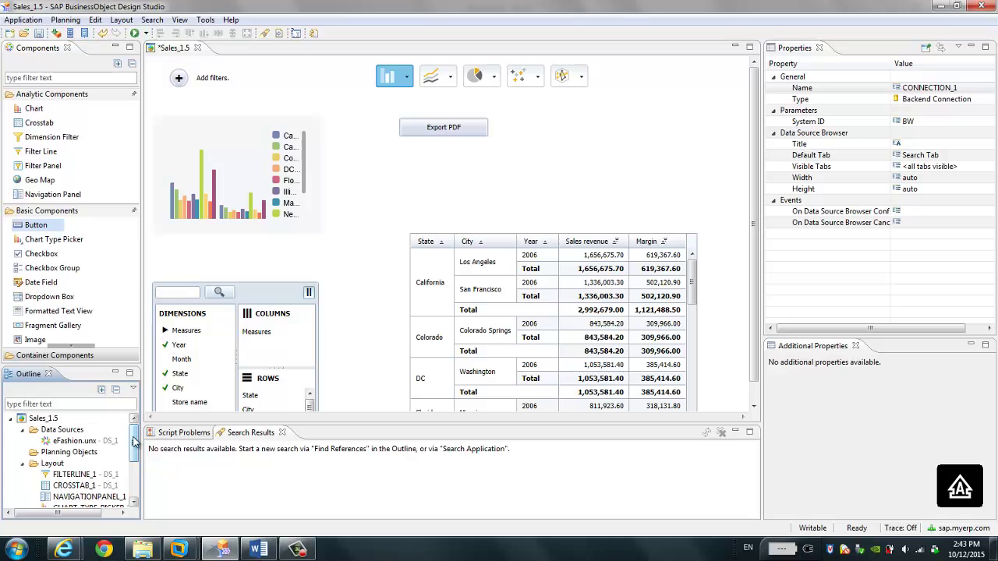
left_click(44, 419)
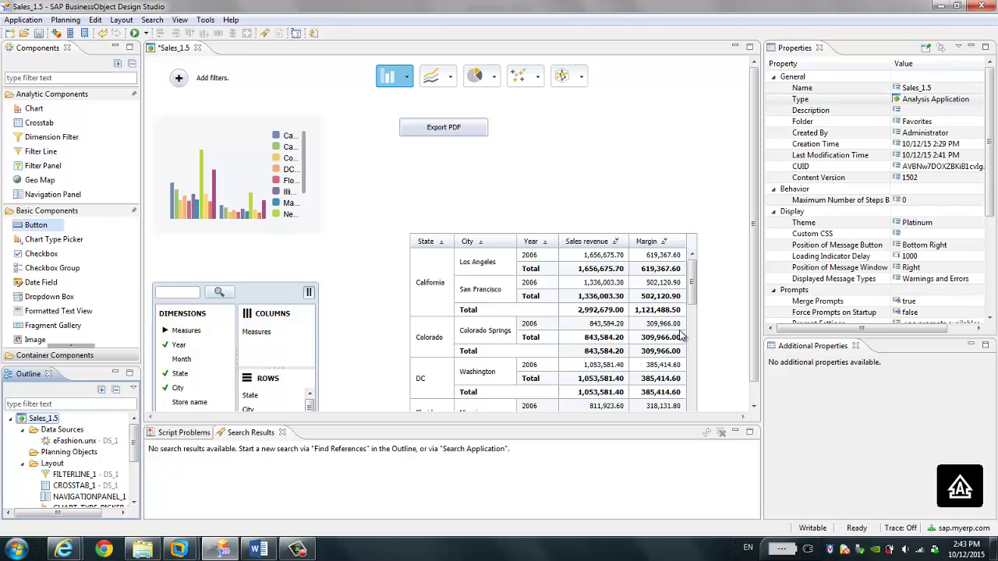
scroll(961, 292, "down", 2)
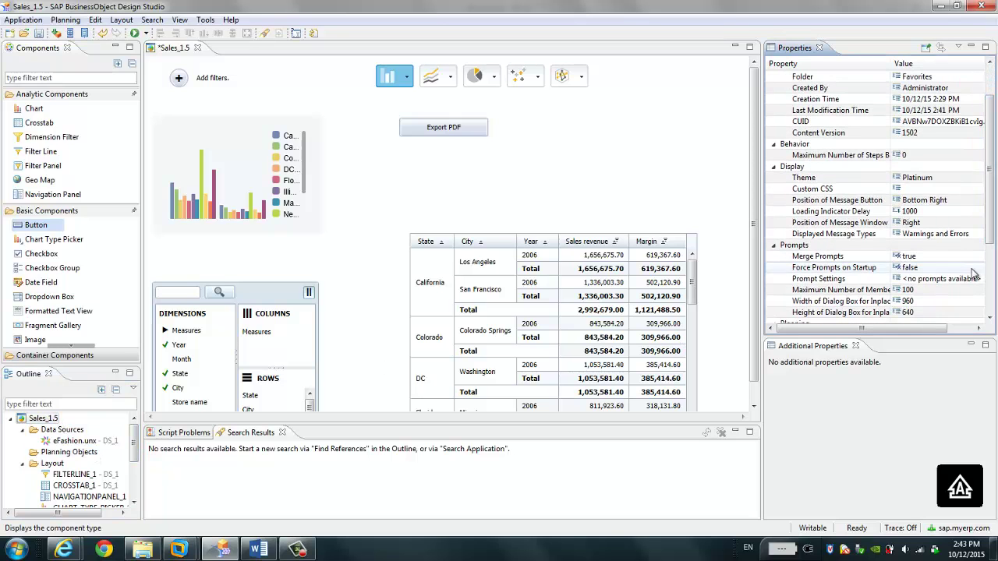
scroll(958, 297, "down", 3)
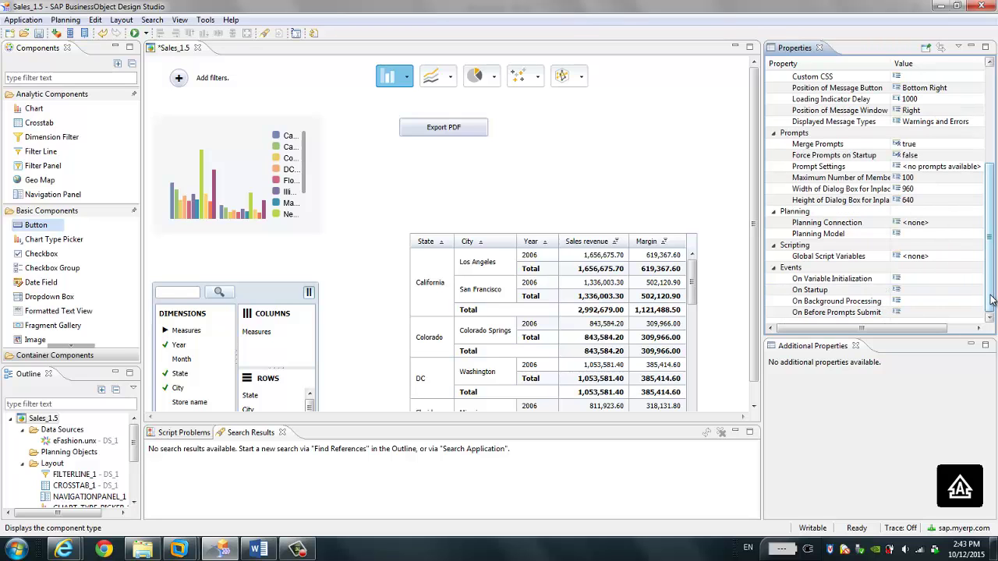
left_click(935, 289)
left_click(975, 288)
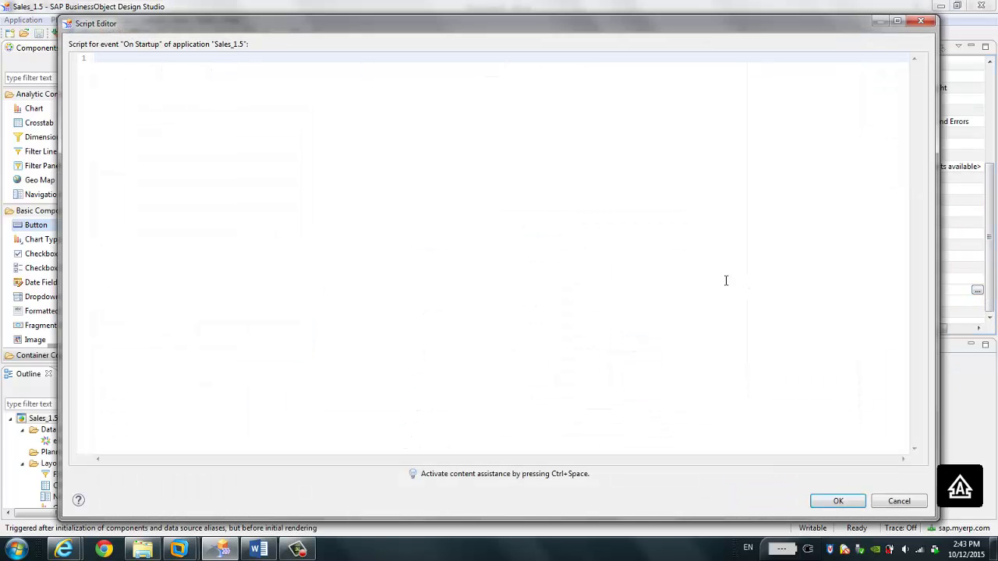
key("ctrl+v")
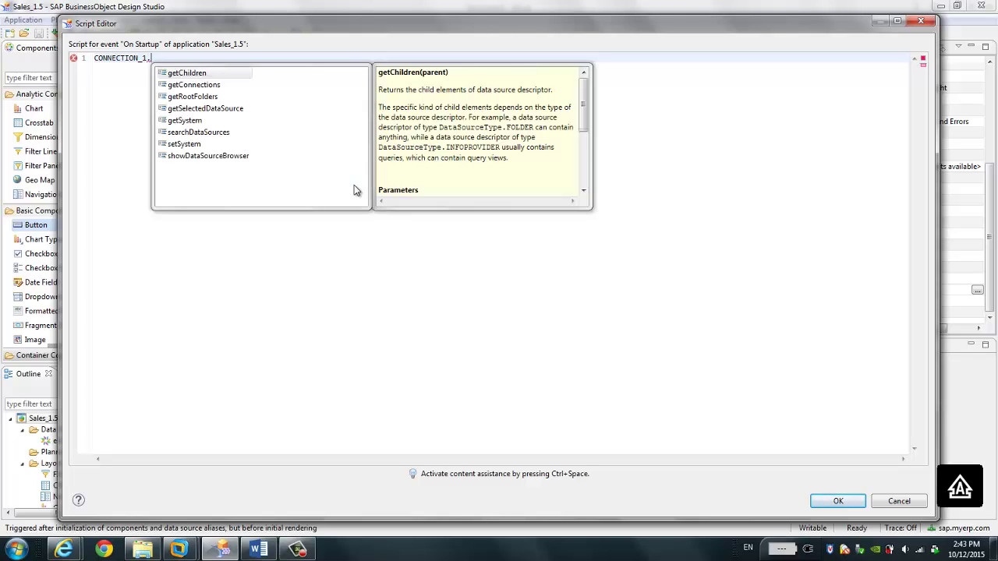
double_click(210, 156)
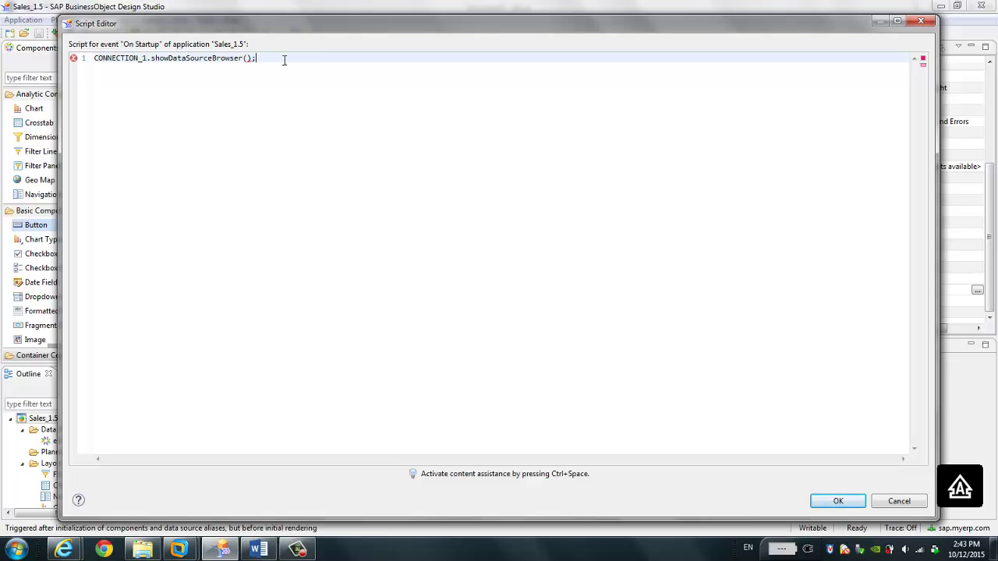
left_click(823, 503)
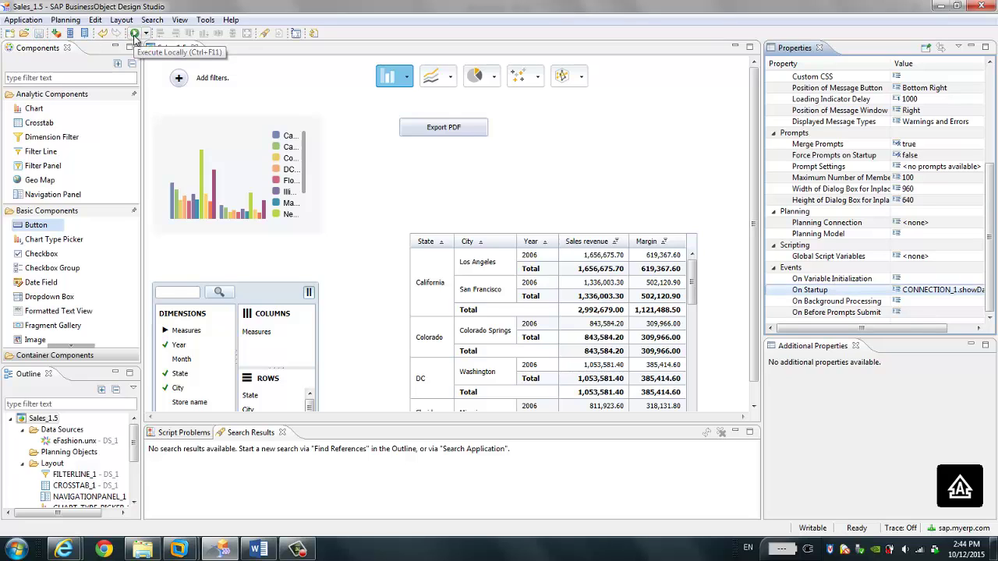
- Copy the application's On Startup script and remove it from that event
left_click(934, 290)
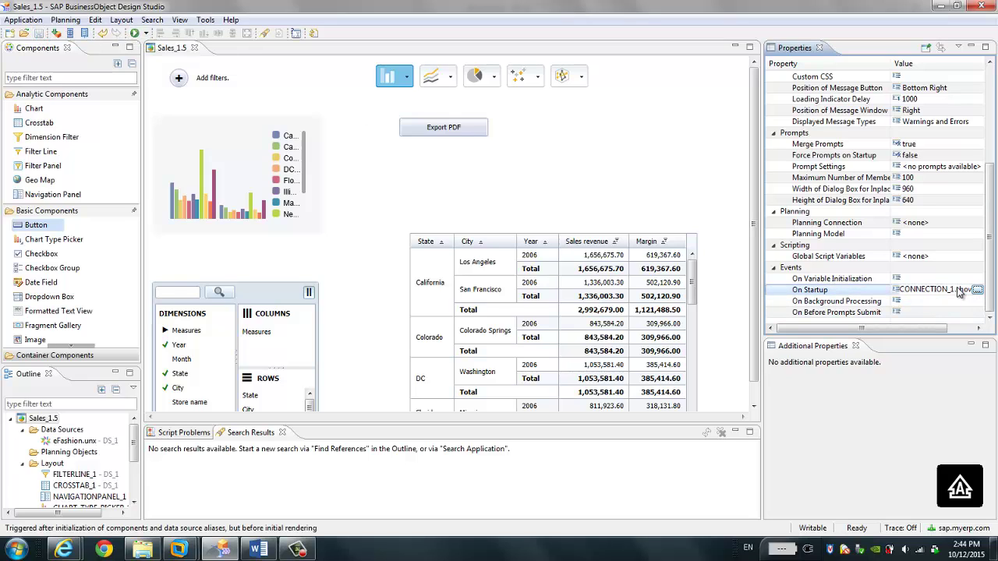
left_click(976, 289)
key("ctrl+a")
key("ctrl+c")
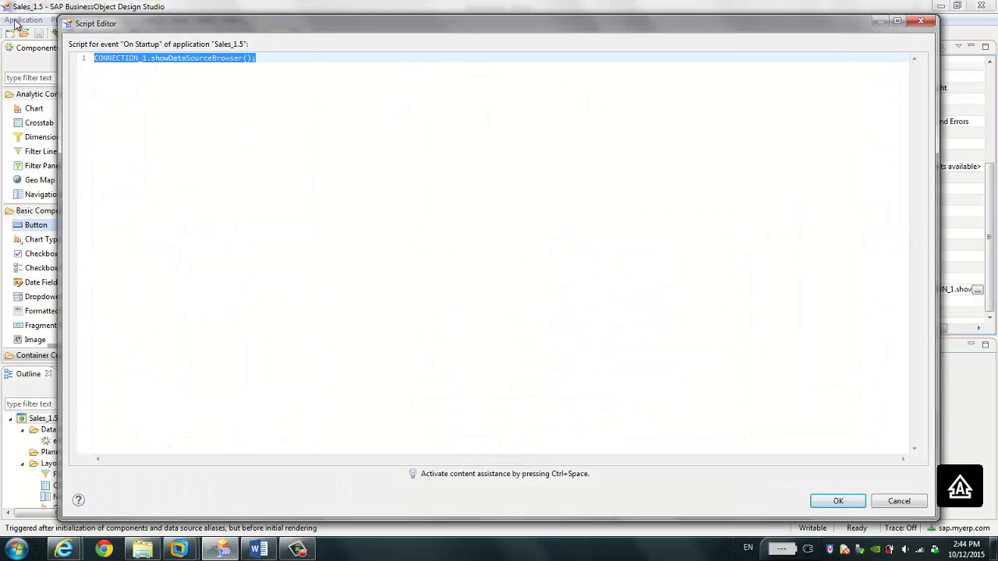
key("Delete")
left_click(840, 503)
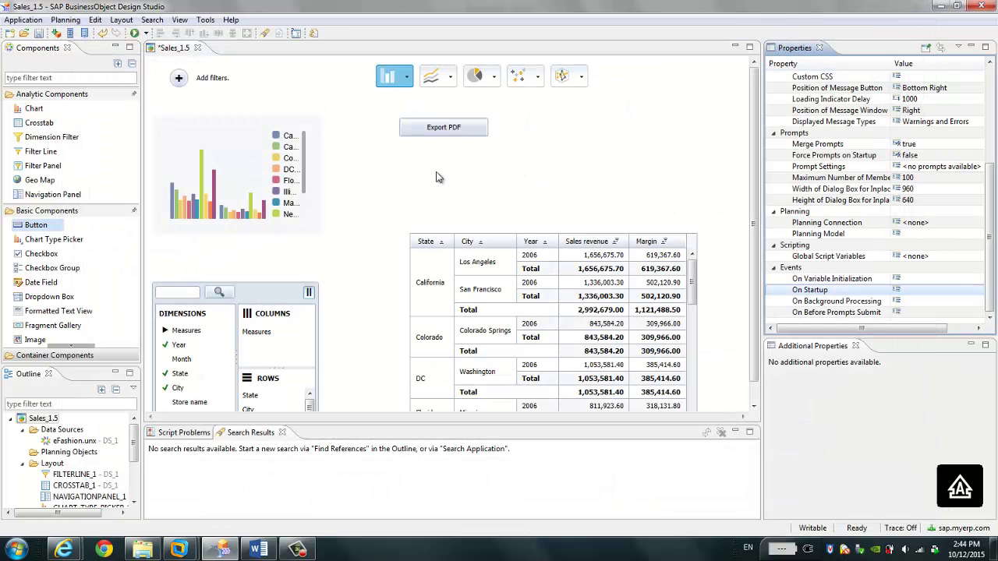
- Add a second button beside the Export PDF button and set its text to "Change Datasource"
left_click_drag(36, 225, 537, 133)
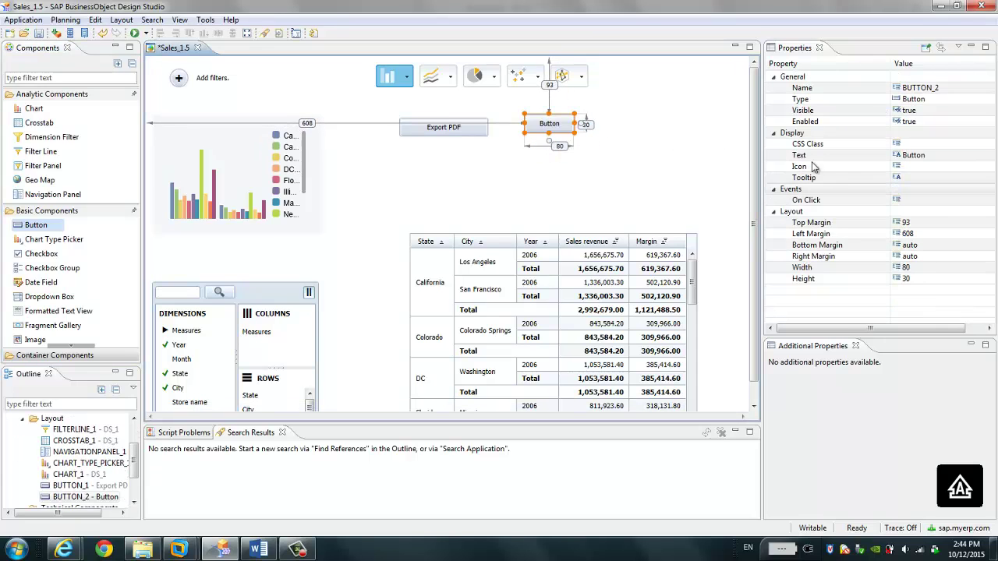
left_click(940, 156)
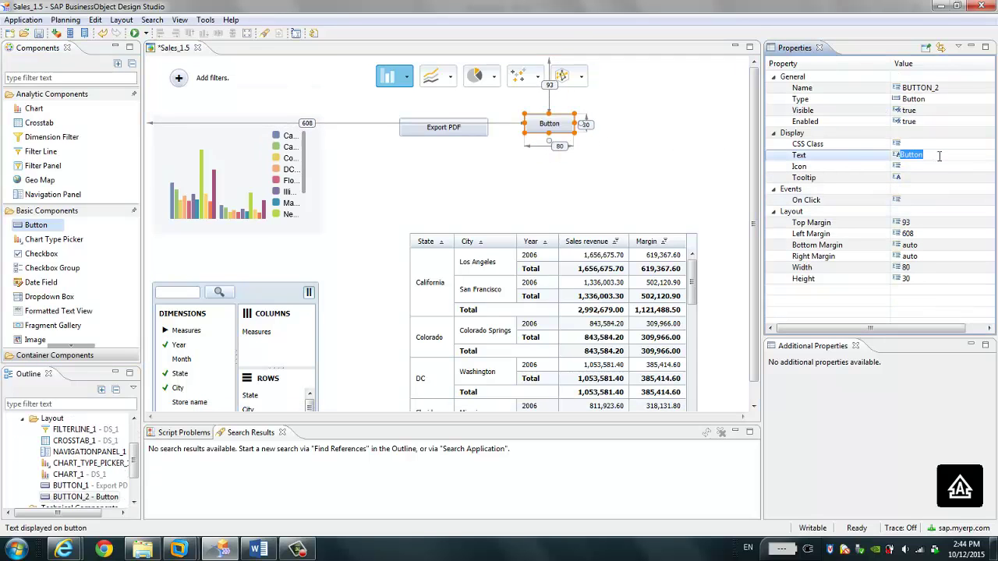
key("BackSpace")
type("Change Data ")
type("ource")
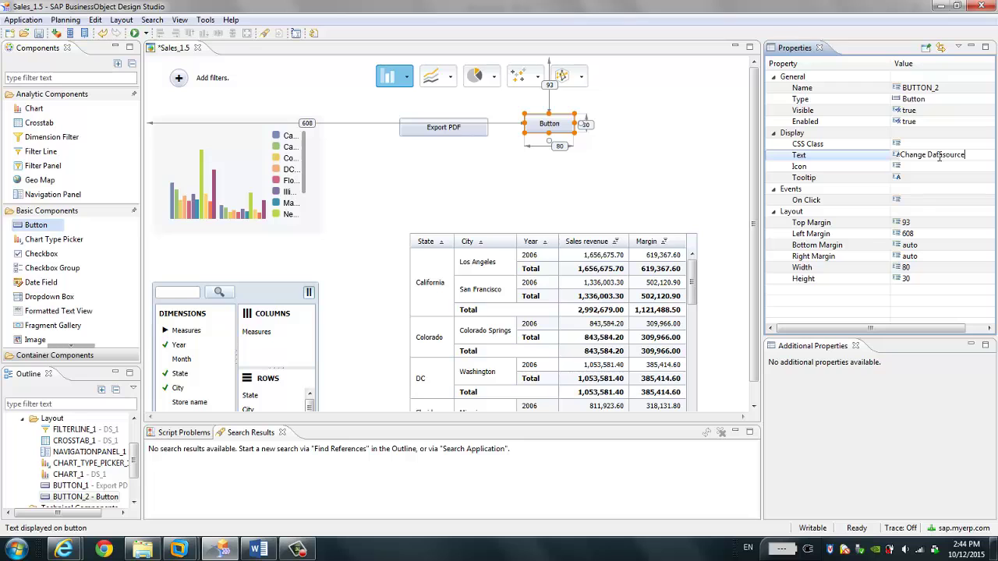
- Assign the copied script "CONNECTION_1.showDataSourceBrowser();" to the Change Datasource button's On Click event
left_click(946, 200)
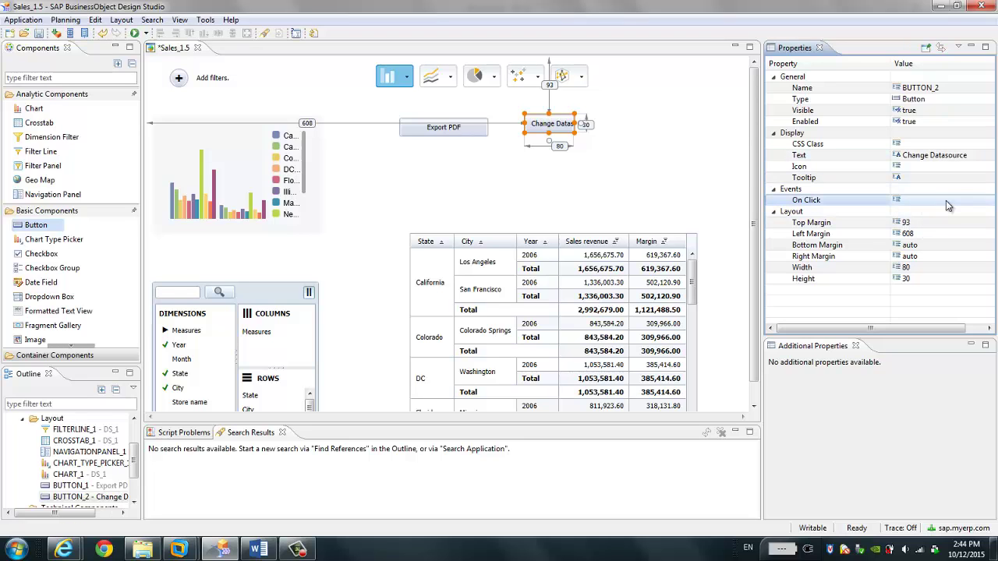
left_click(987, 200)
key("ctrl+v")
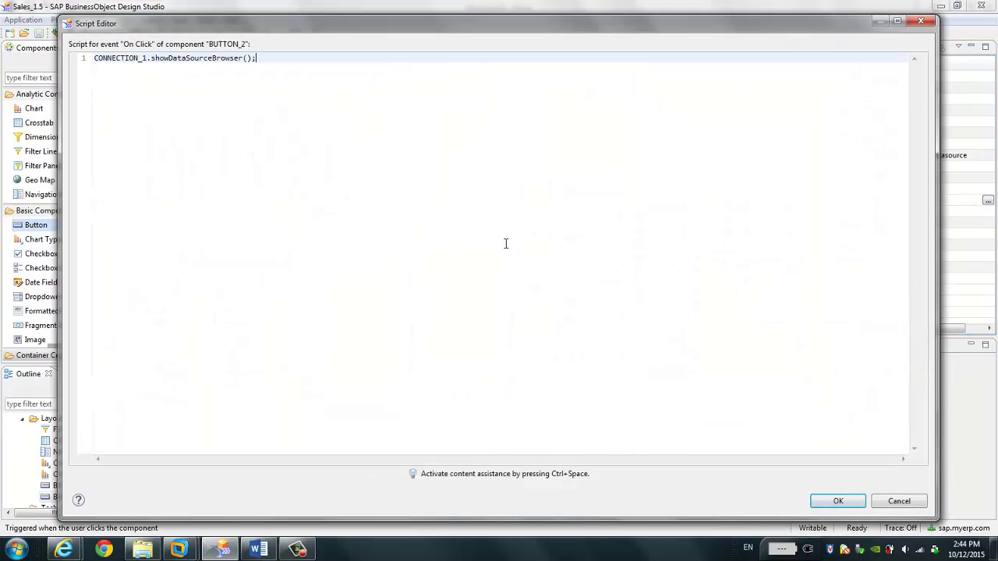
left_click(834, 500)
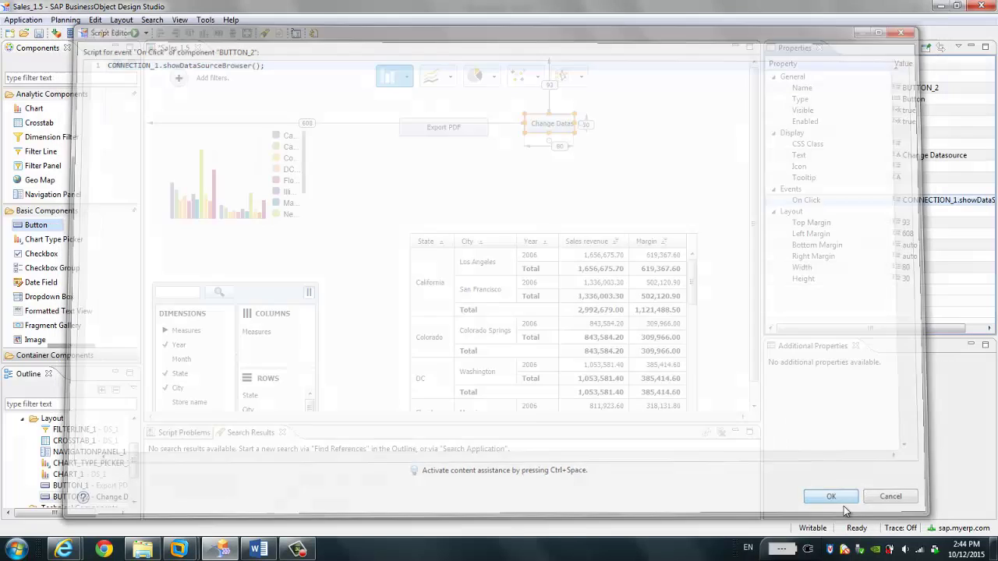
- Run Sales_1.5 locally and use the Change Datasource button to open the data source browser's Workspaces list
left_click(132, 35)
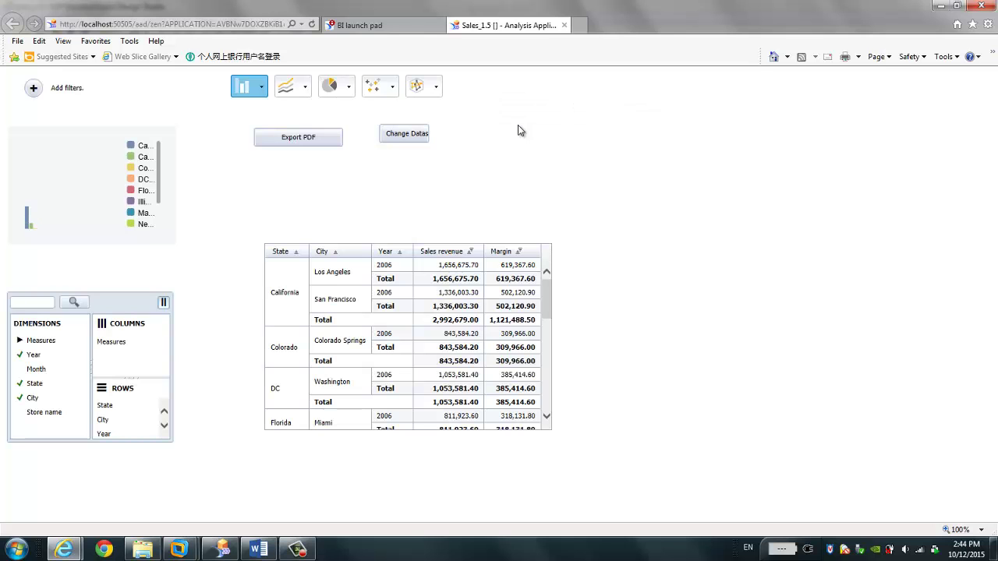
left_click(410, 142)
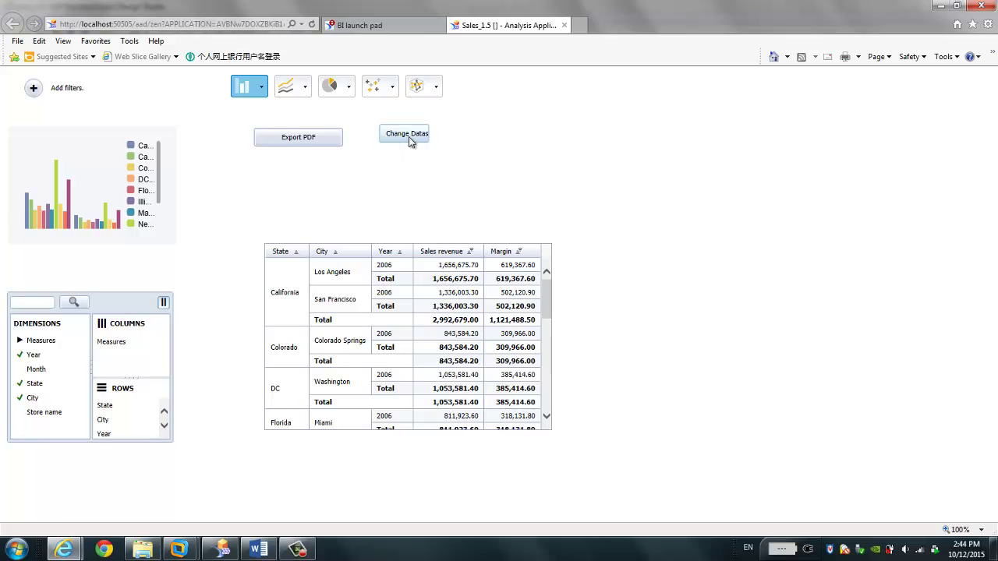
left_click(372, 192)
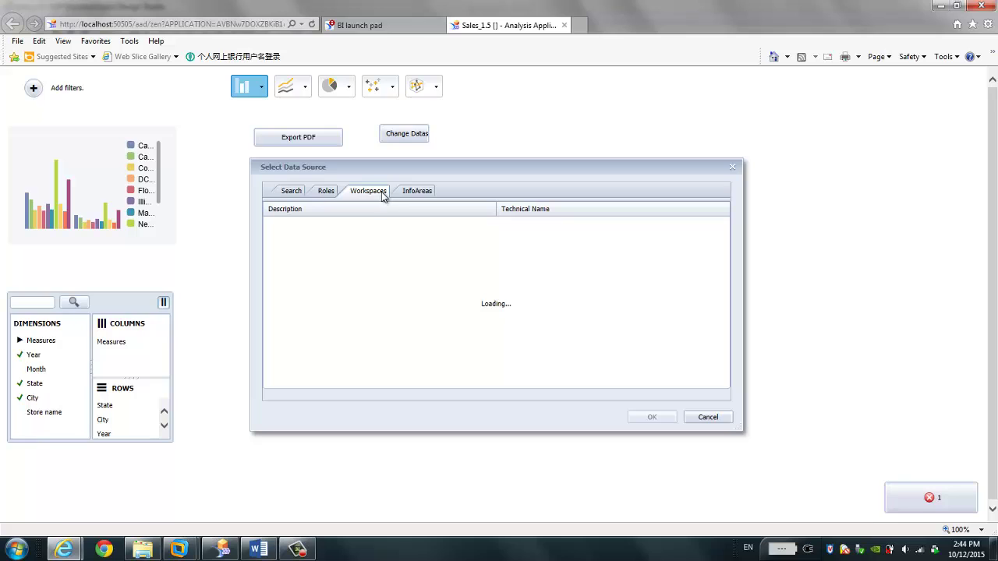
- Read the script error's details, clear the messages, and close the Select Data Source dialog and the local preview
left_click(932, 506)
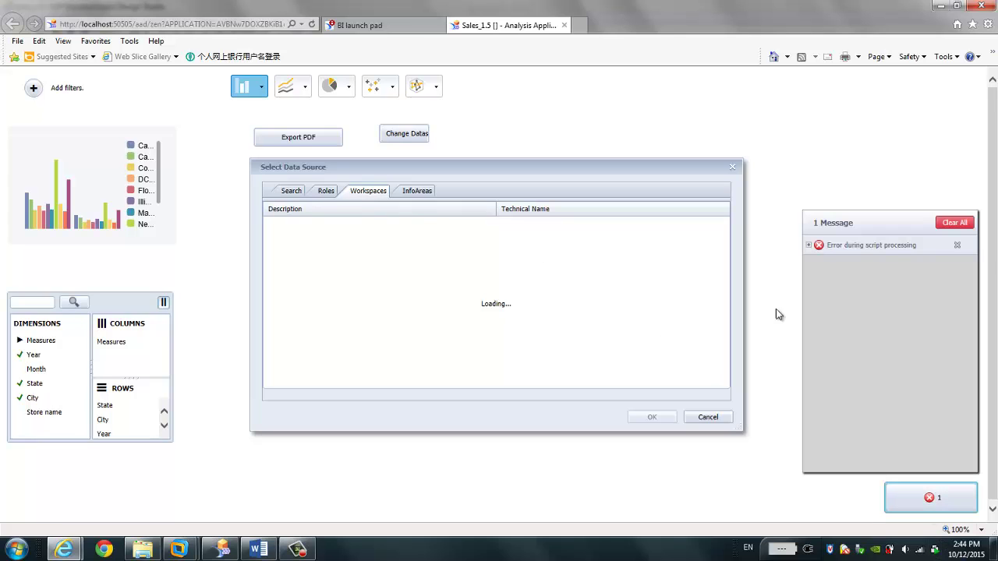
left_click(809, 244)
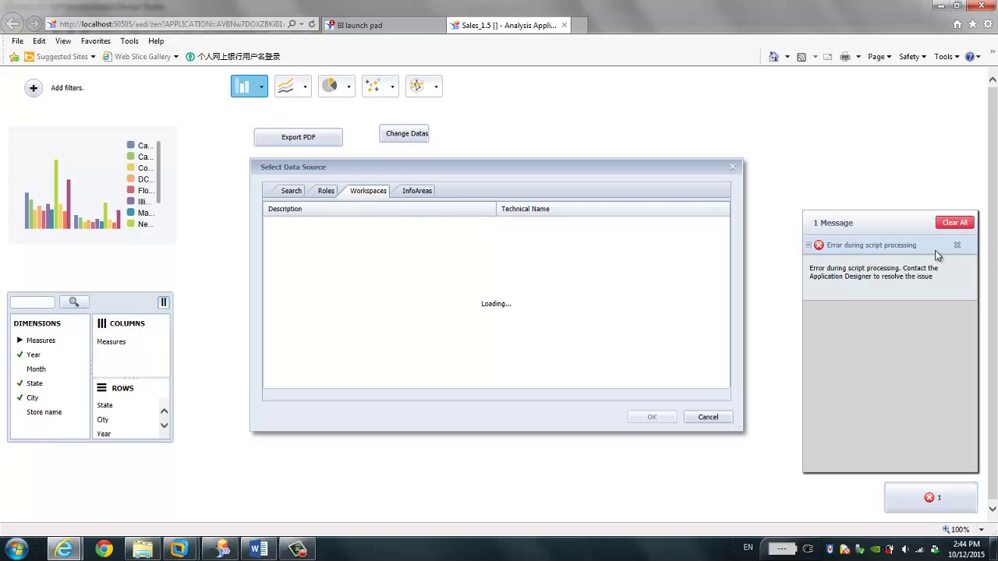
left_click(953, 223)
left_click(732, 167)
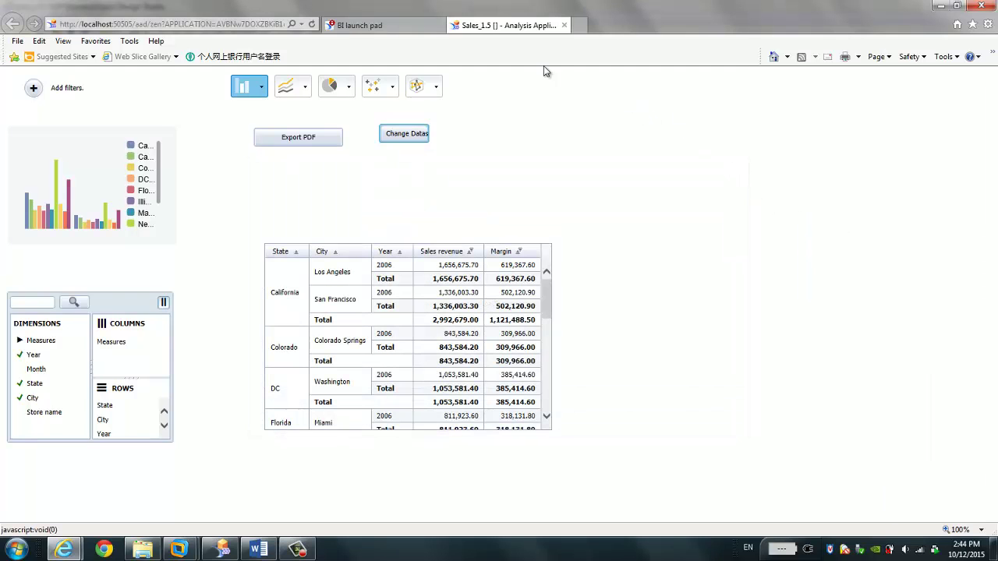
left_click(565, 26)
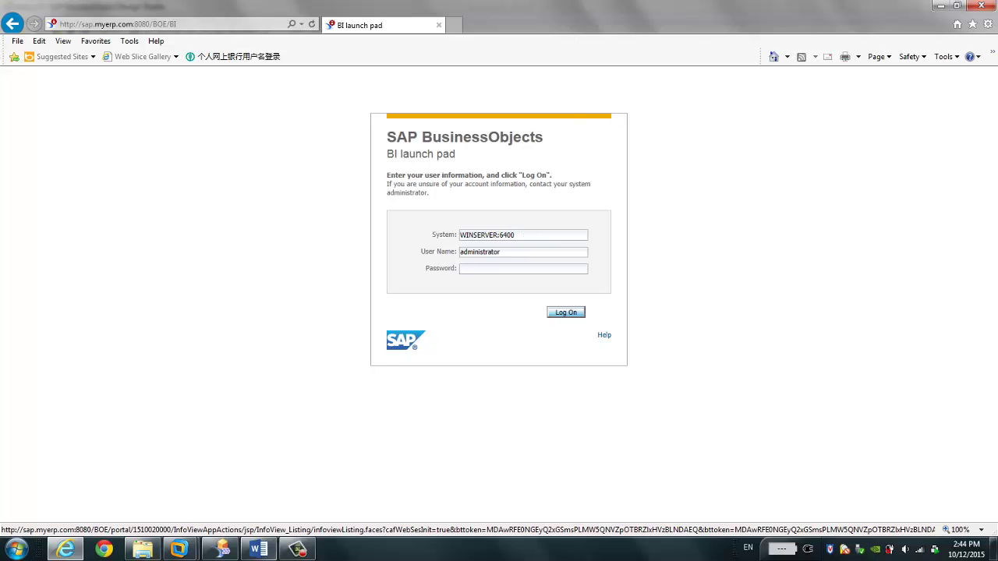
- Switch to Design Studio, widen the Change Datasource button to about 151, and save the application
left_click(221, 549)
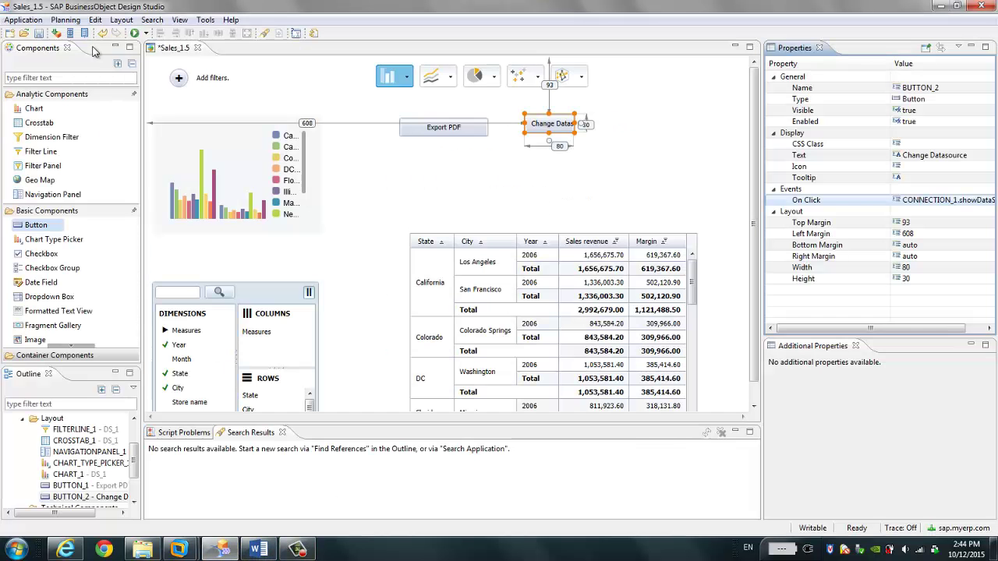
left_click(39, 33)
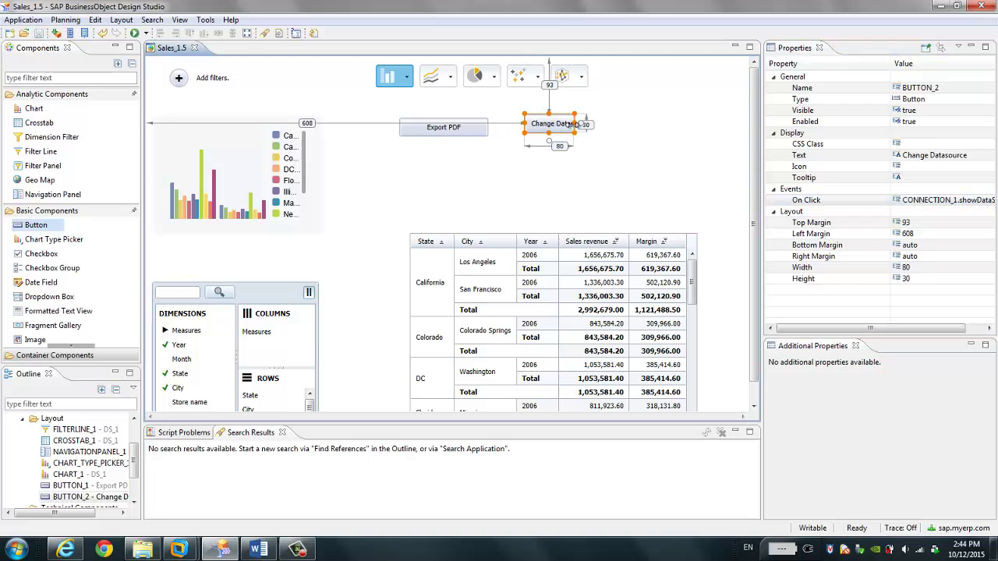
left_click_drag(577, 124, 615, 126)
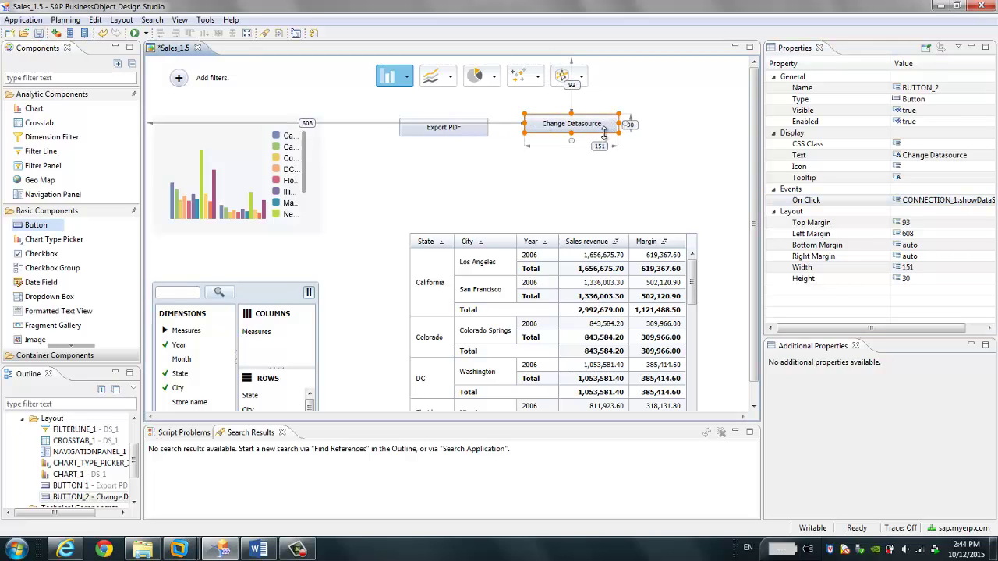
left_click(39, 32)
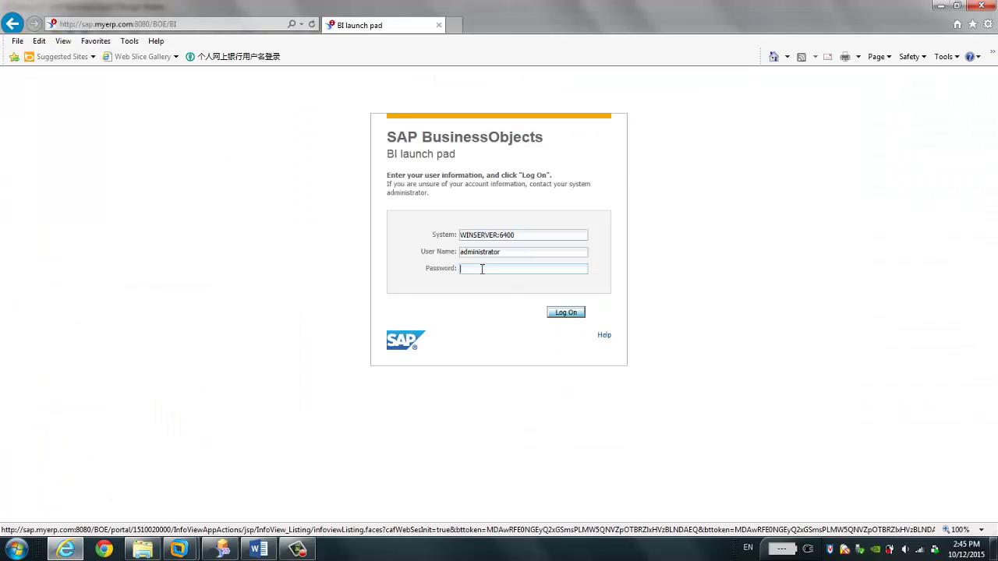
- Switch to the browser and log on to the BI launch pad with the account password
key("Return")
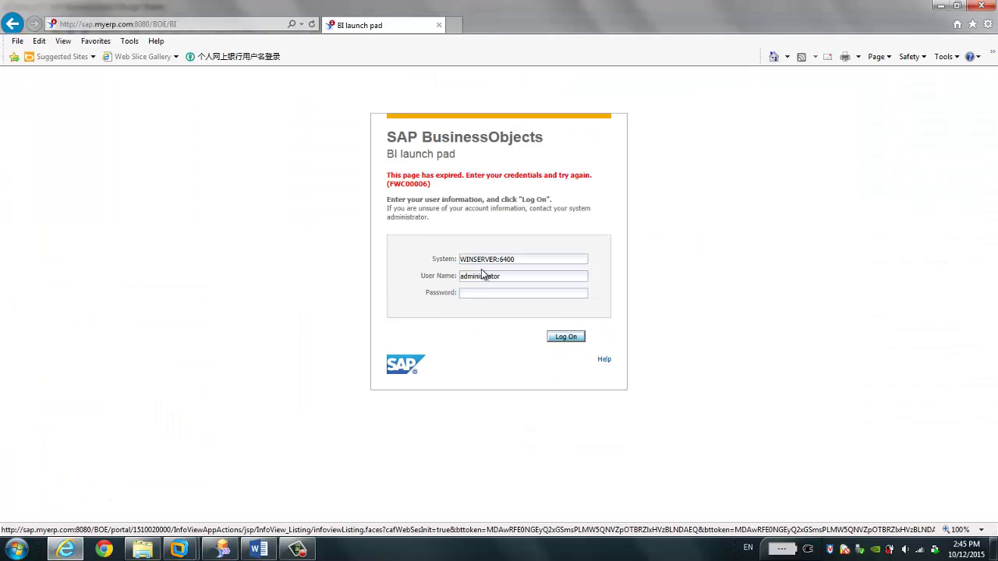
key("Return")
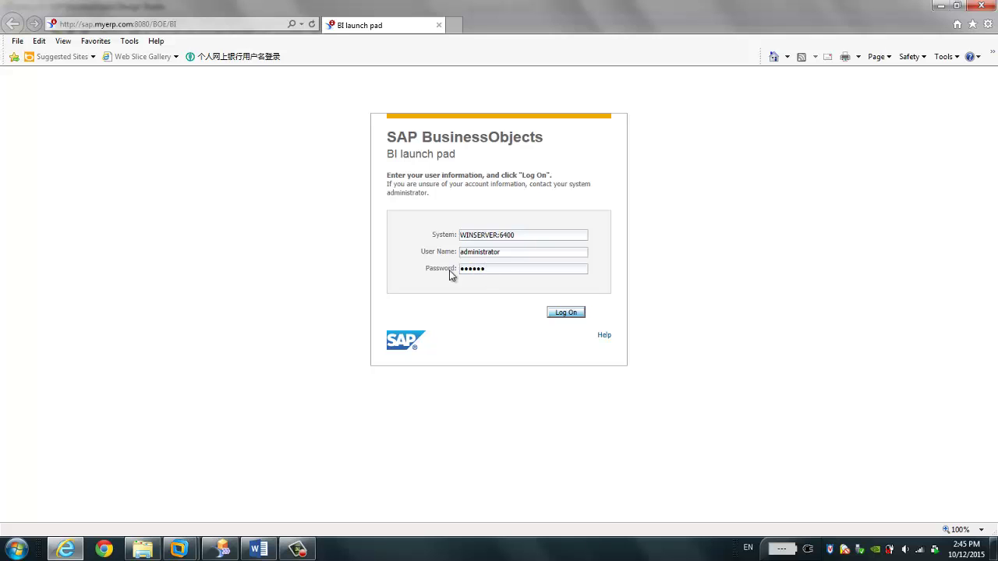
key("Return")
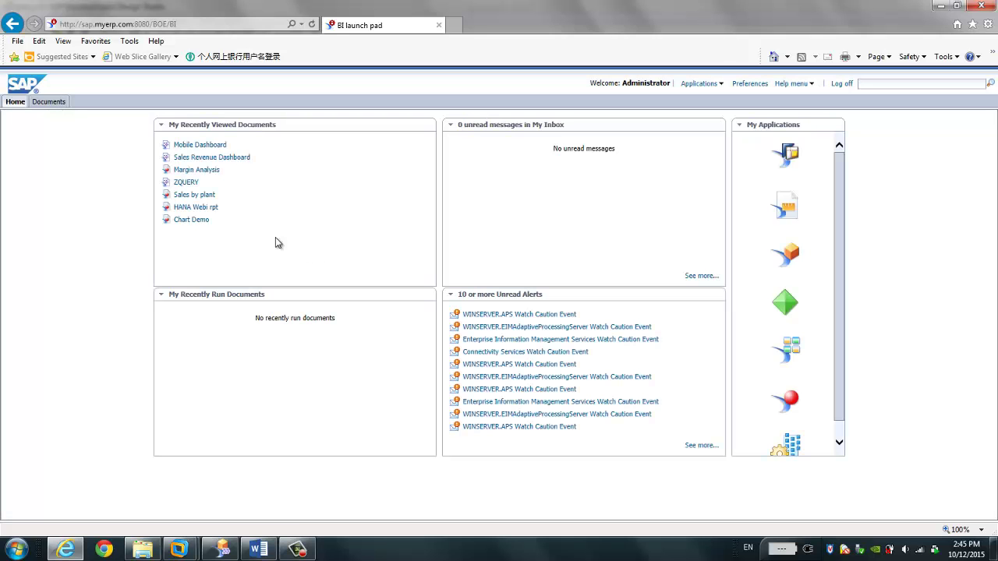
- Open the Sales_1.5 analysis application from My Favorites in the BI launch pad documents
left_click(53, 106)
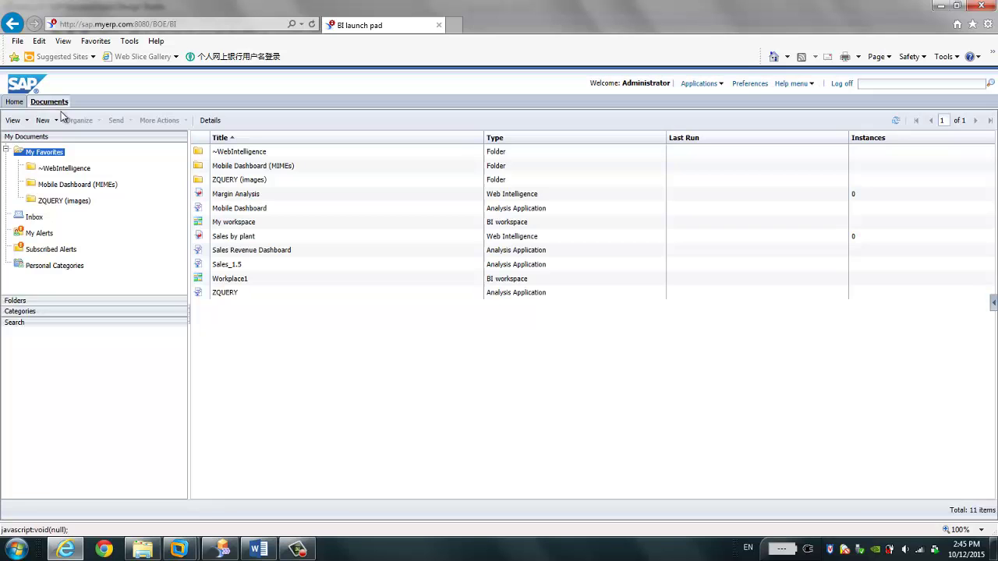
left_click(240, 269)
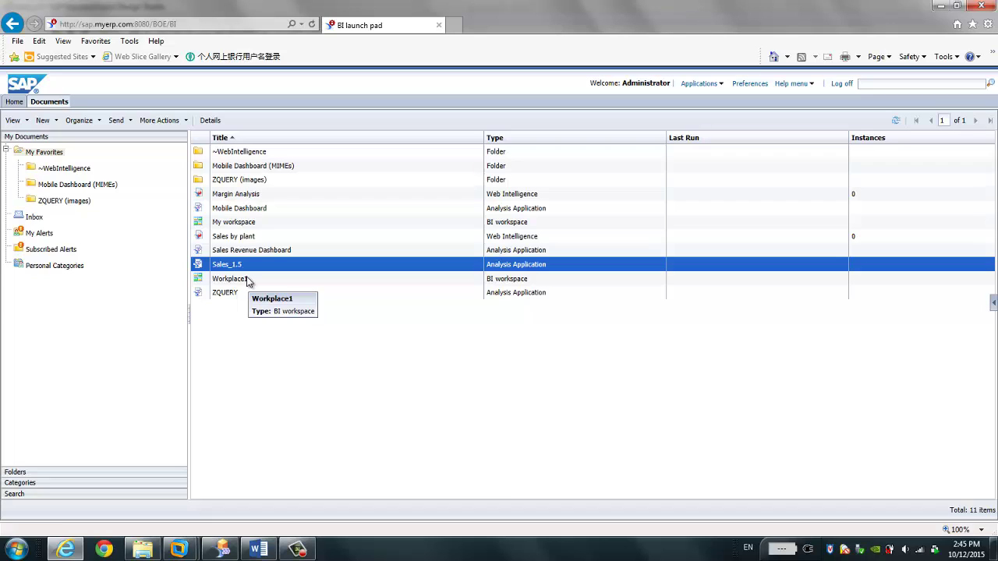
double_click(231, 267)
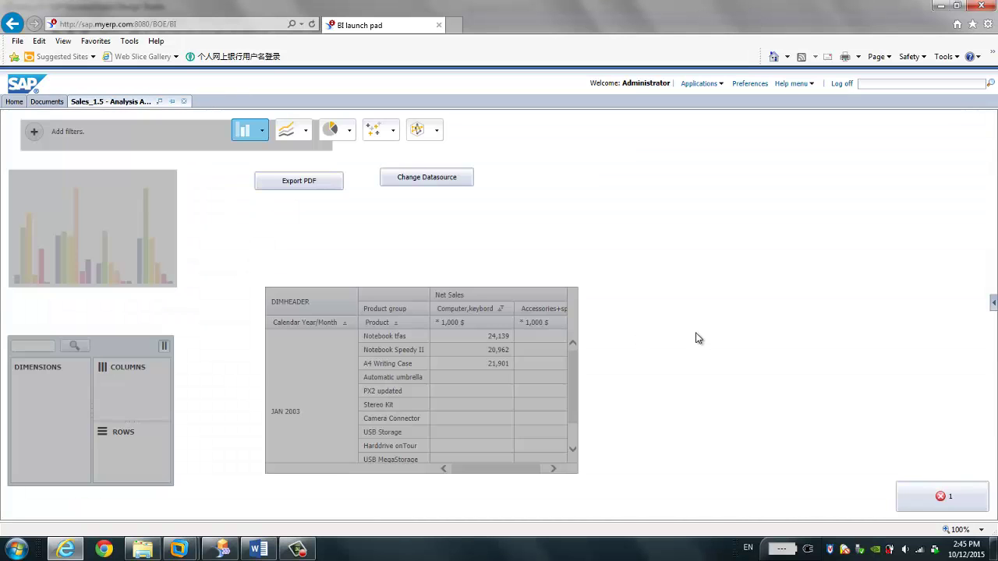
- Read the full InfoProvider error message in Sales_1.5 and clear all messages
left_click(945, 496)
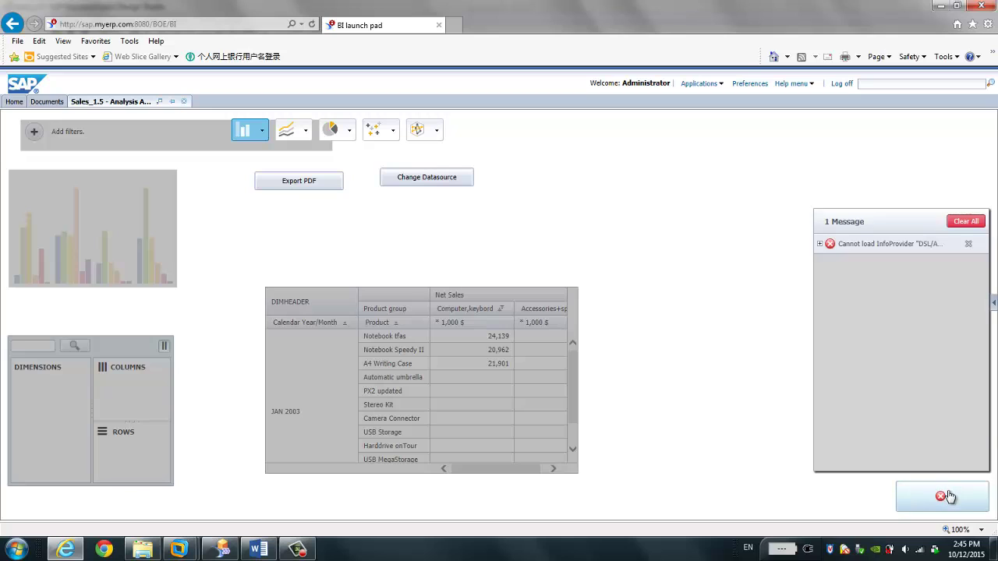
left_click(821, 245)
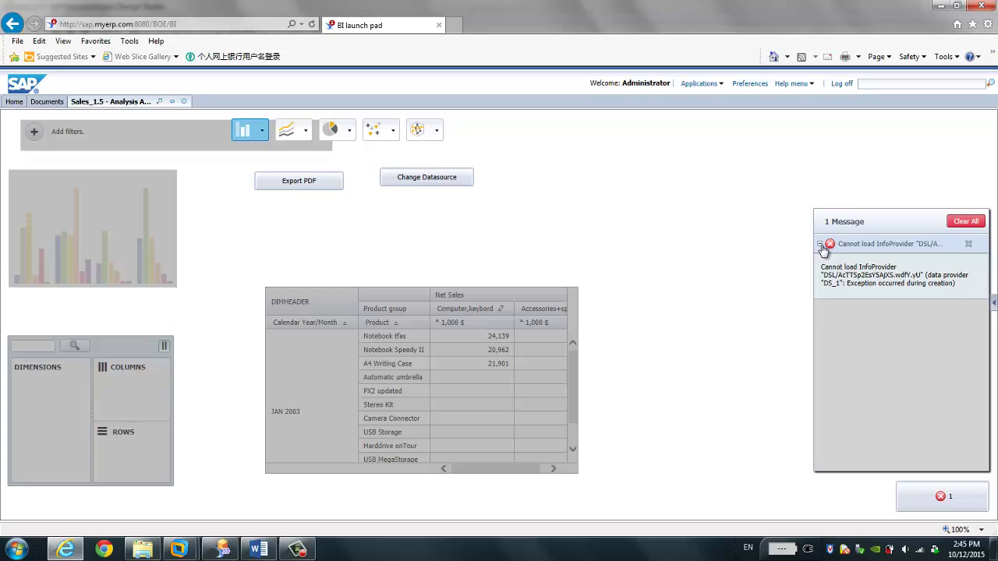
left_click(976, 224)
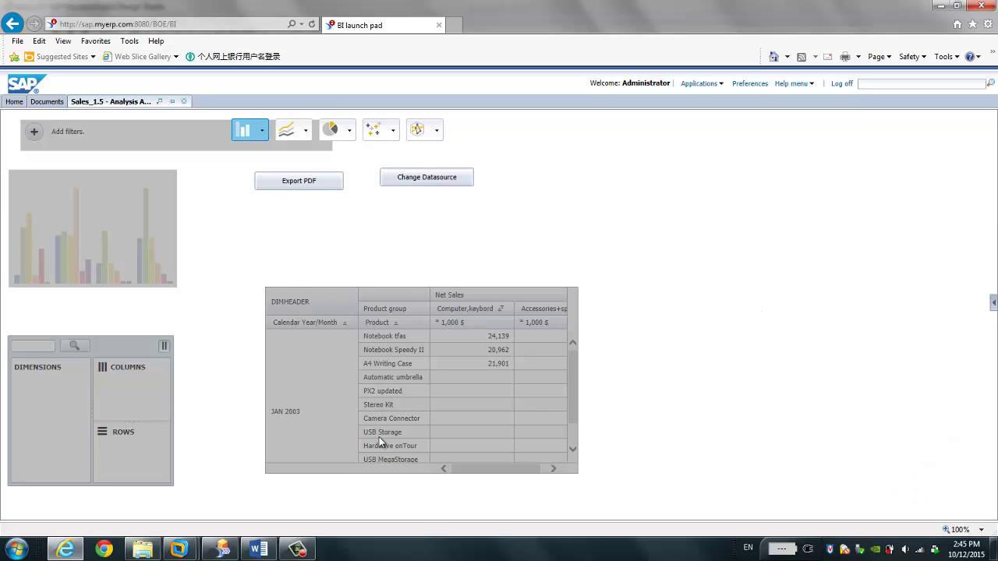
- Check the properties of the eFashion.unx data source in Design Studio and return to the BI launch pad
left_click(219, 549)
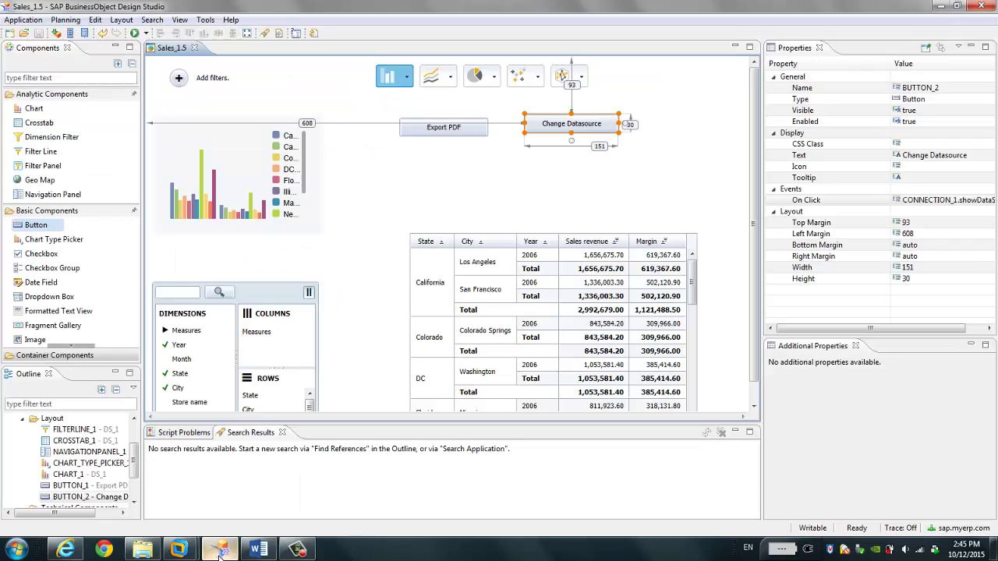
scroll(134, 440, "up", 2)
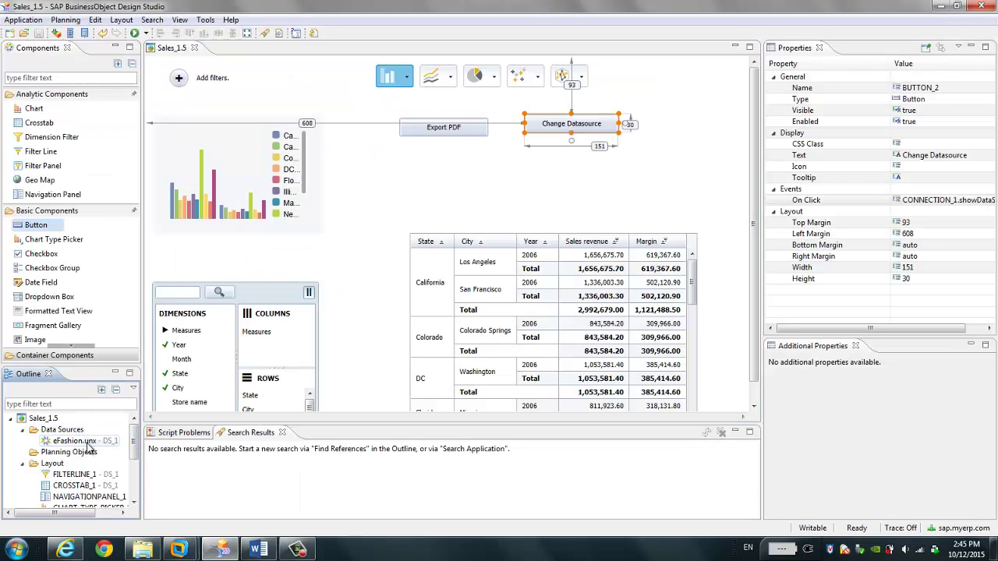
left_click(87, 442)
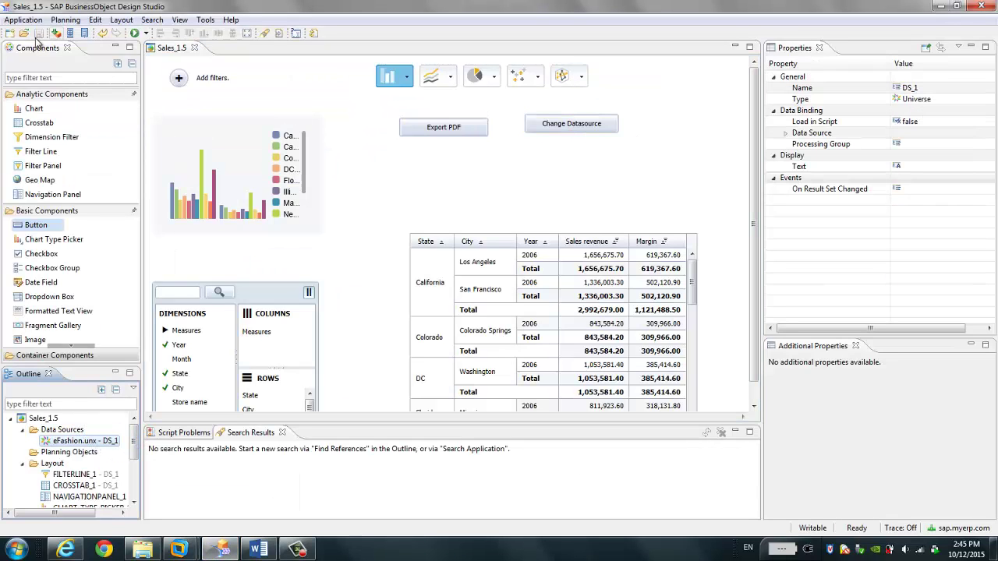
left_click(937, 6)
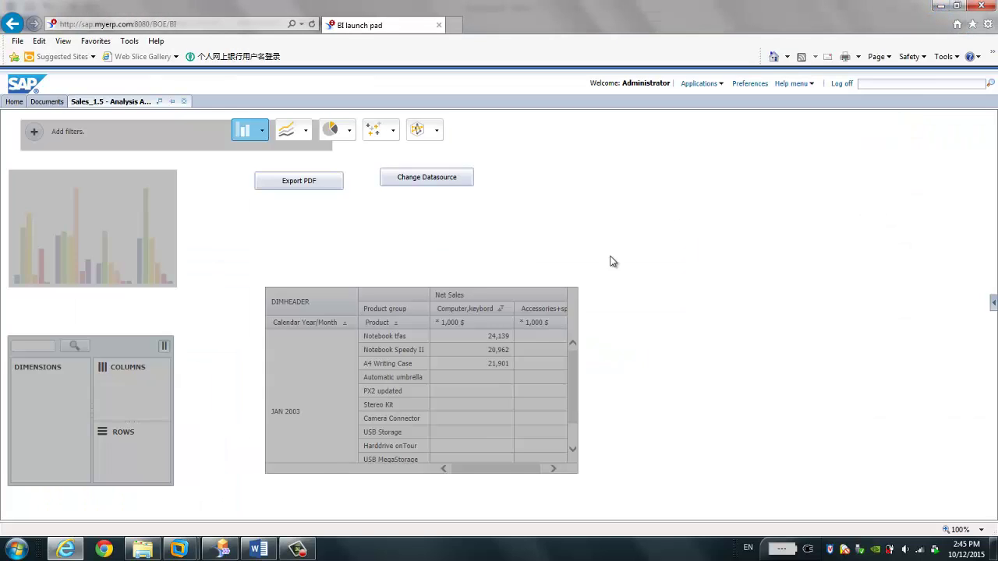
- Open the data source selection with Change Datasource and select Consolidation (SAP_IFRS) in the Business Planning and Consolidation InfoArea
left_click(424, 177)
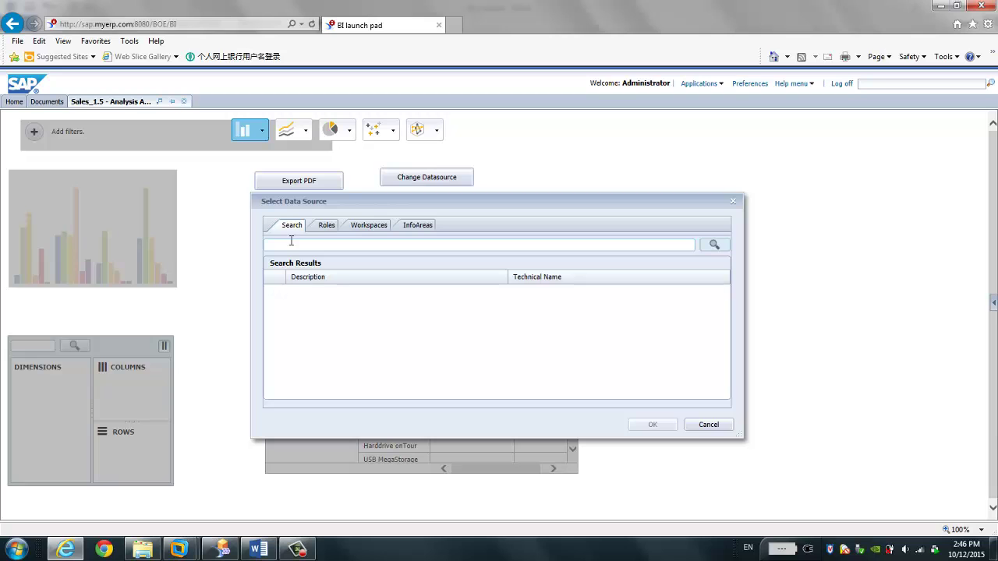
left_click(409, 227)
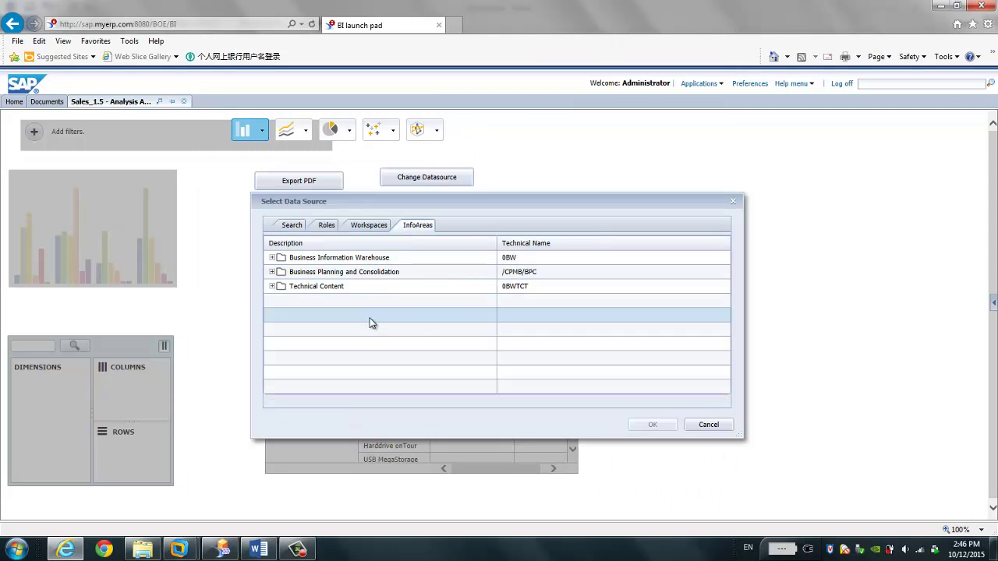
left_click(272, 258)
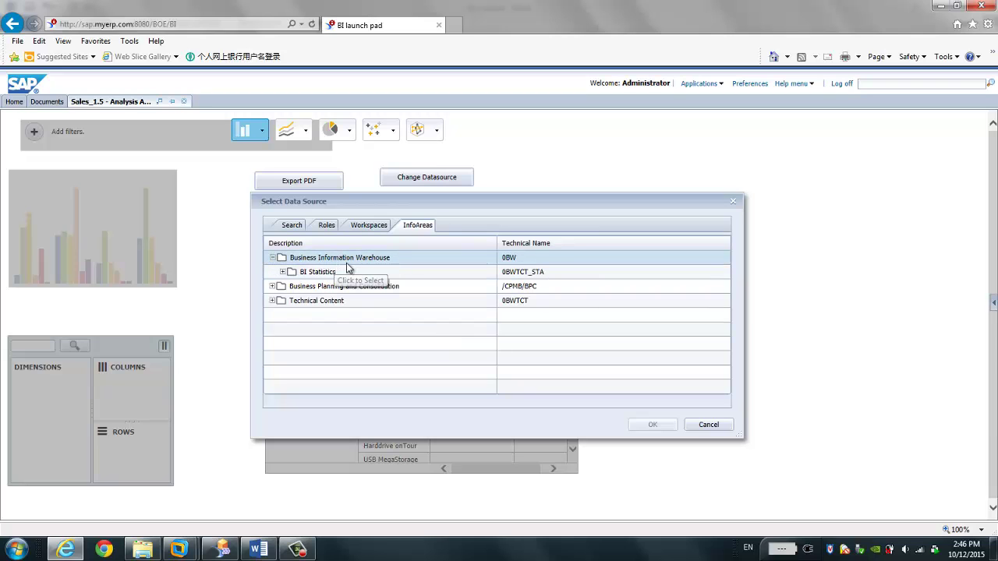
left_click(272, 286)
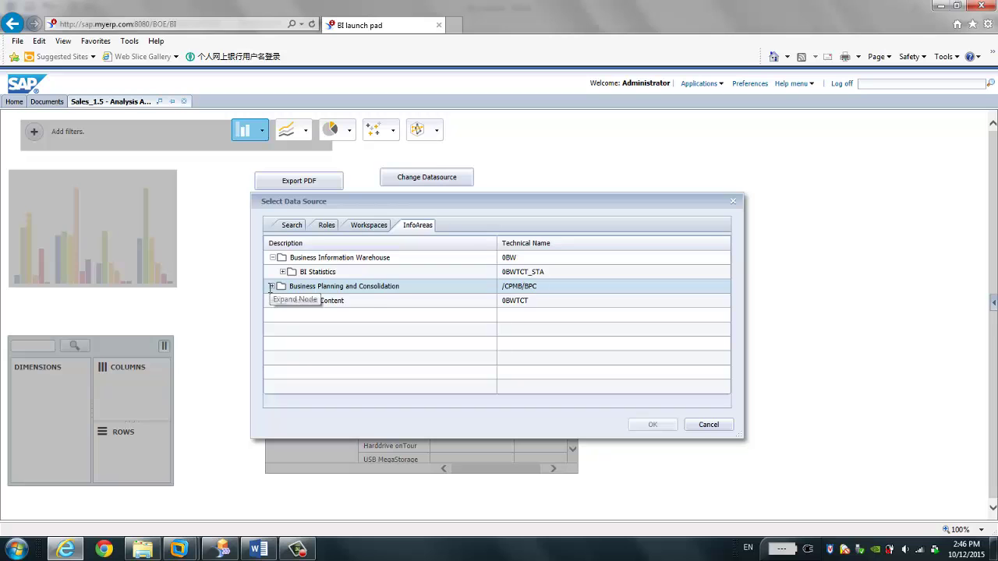
left_click(284, 301)
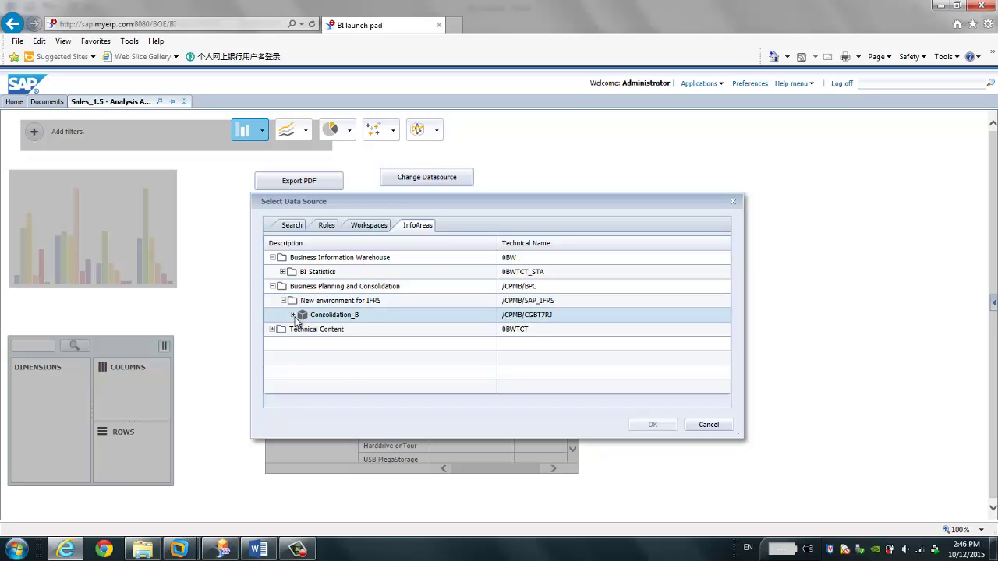
left_click(294, 315)
left_click(367, 334)
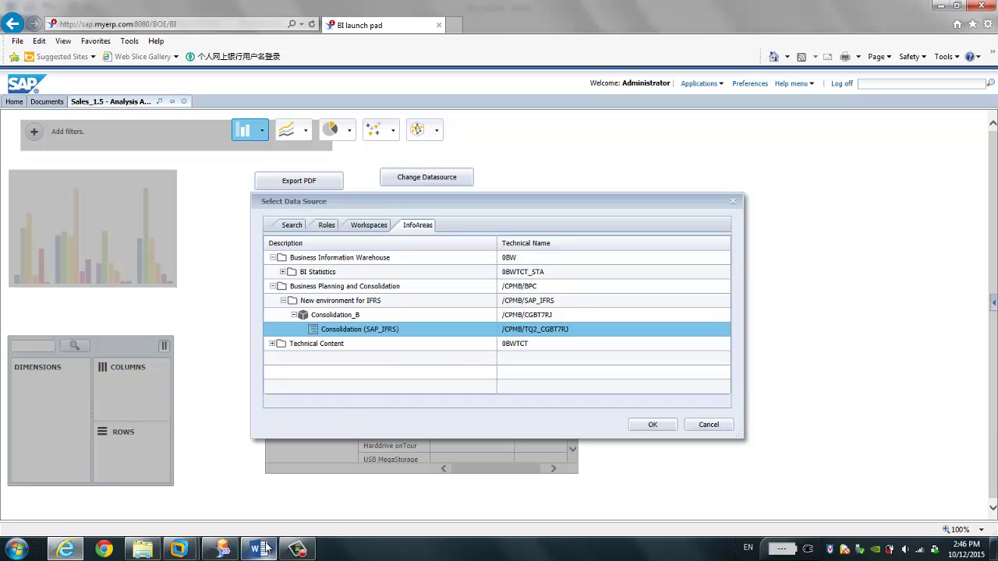
- Check the me function entry in the Word list of new features and switch to Design Studio
mouse_move(266, 550)
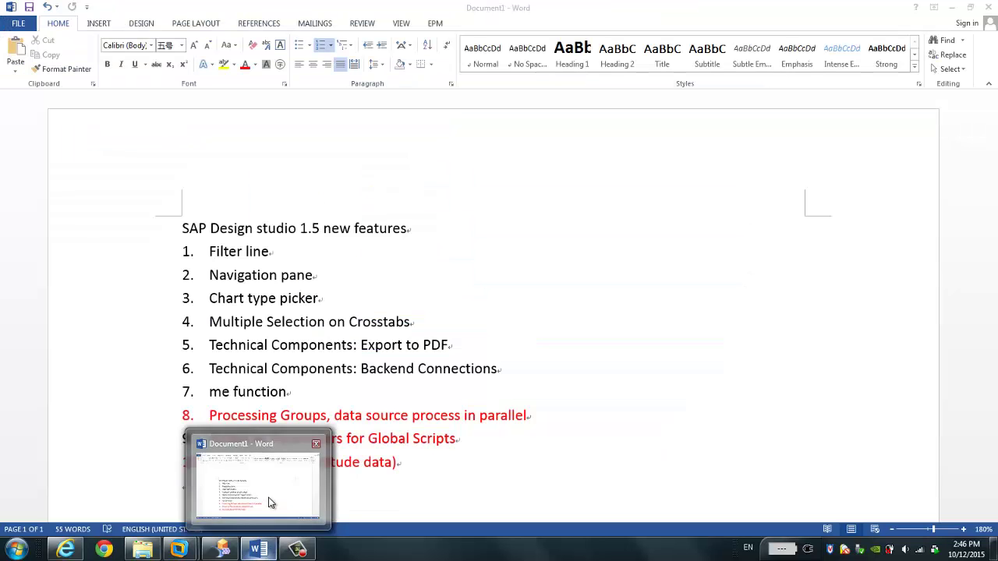
left_click(268, 499)
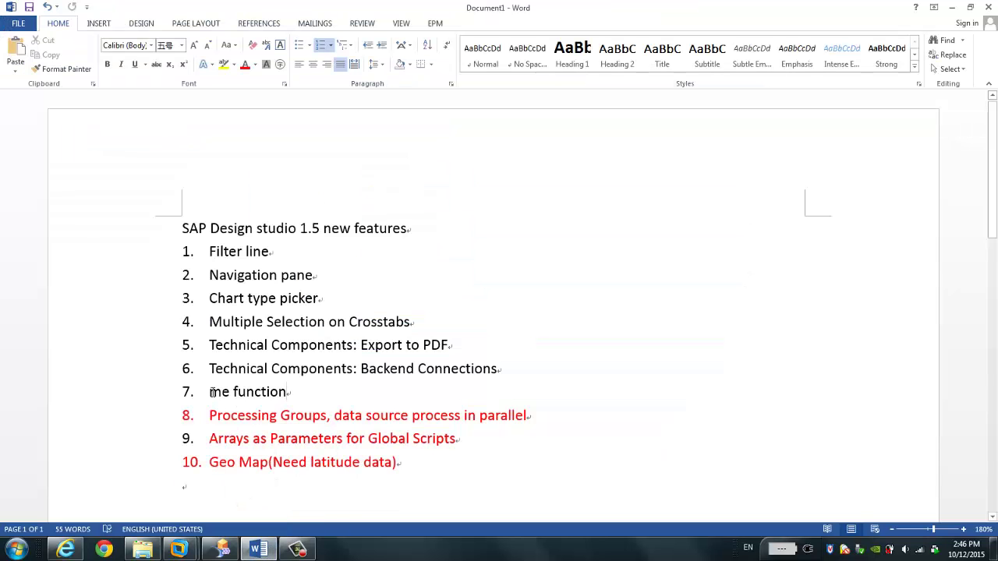
left_click(238, 545)
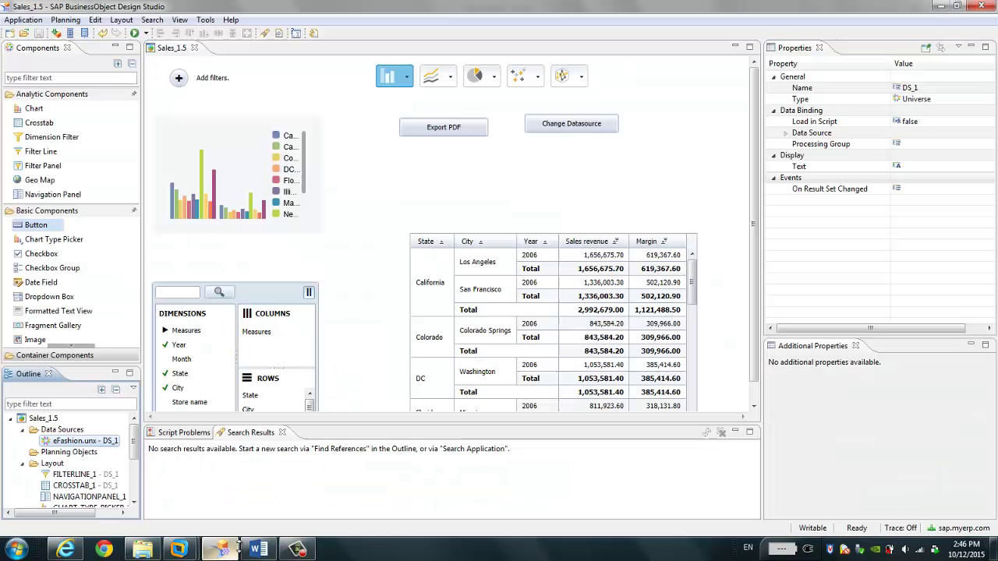
- Review the On Click script of the Export PDF button and close it without changes
left_click(473, 139)
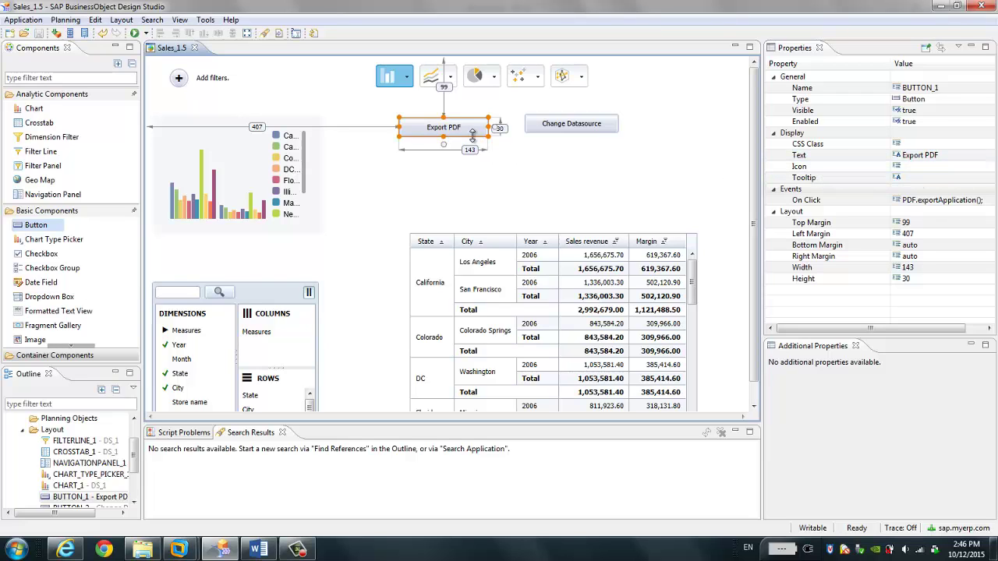
left_click(944, 201)
left_click(987, 200)
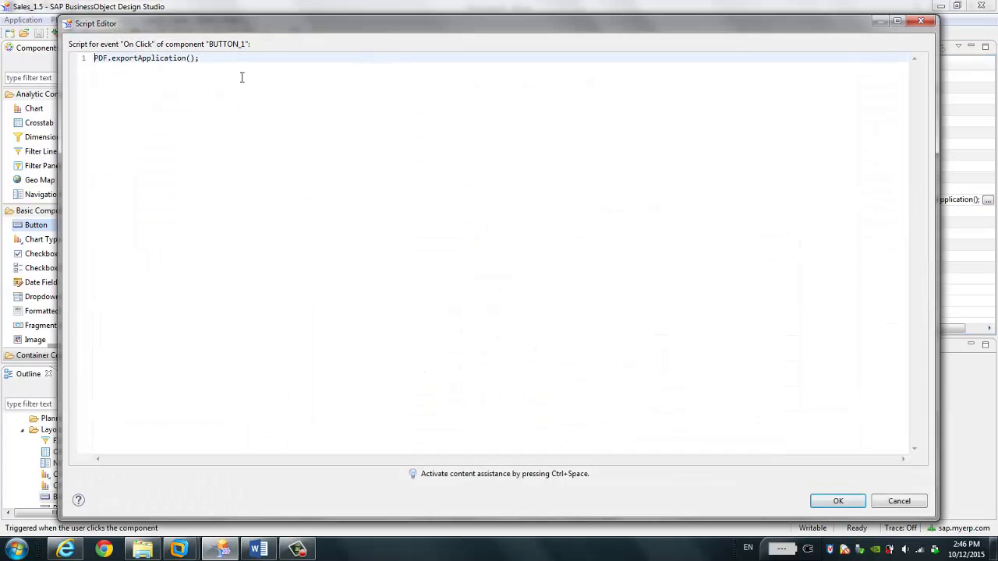
left_click(896, 501)
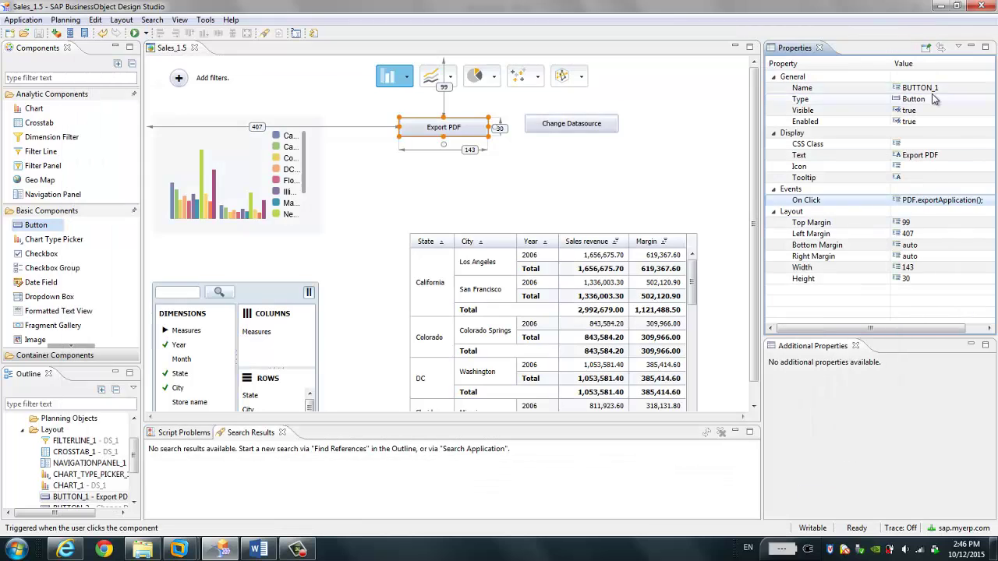
- Copy the Export PDF button's name and begin a second line in its On Click script with BUTTON_1.sett
left_click(931, 89)
key("ctrl+c")
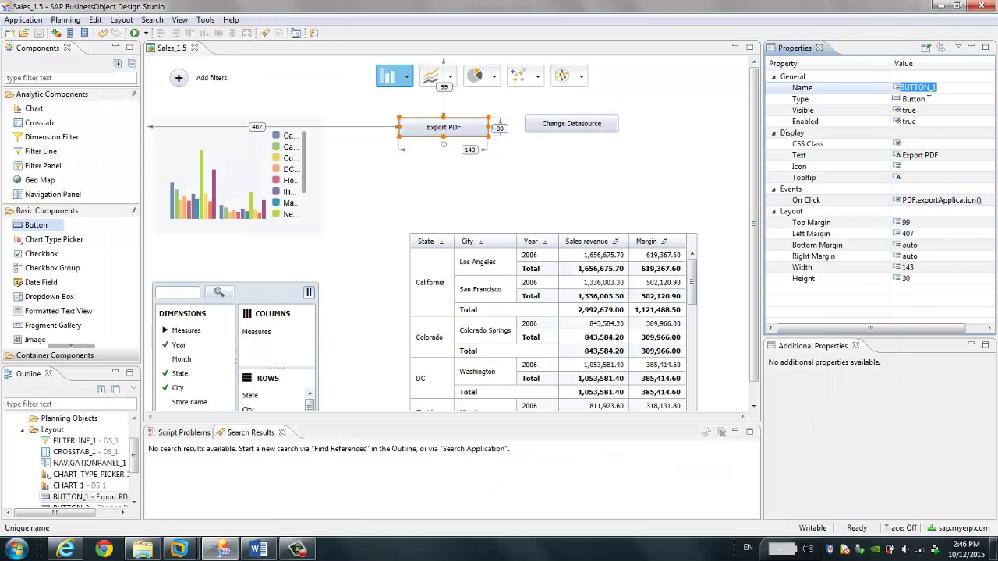
left_click(942, 201)
left_click(988, 201)
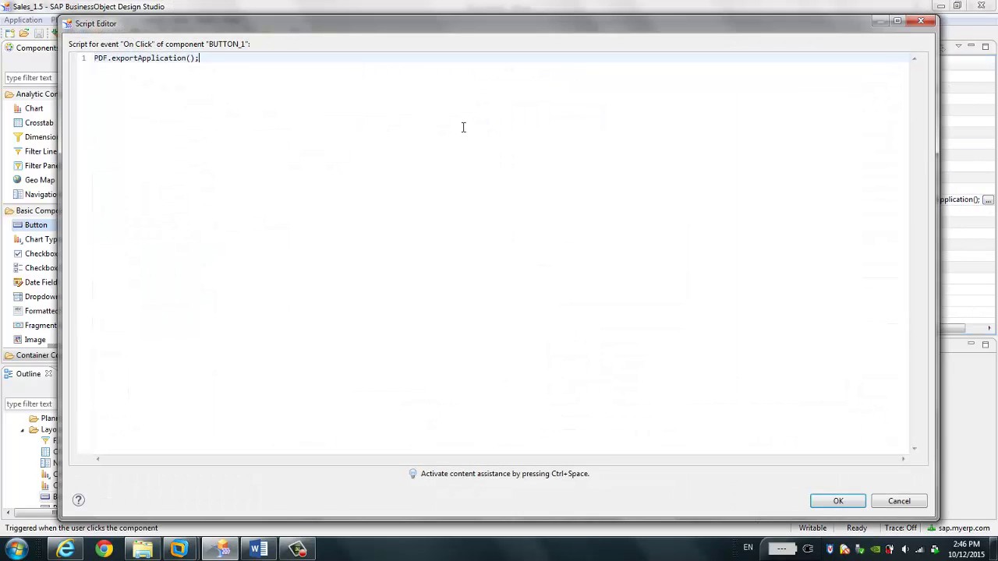
key("Return")
key("ctrl+v")
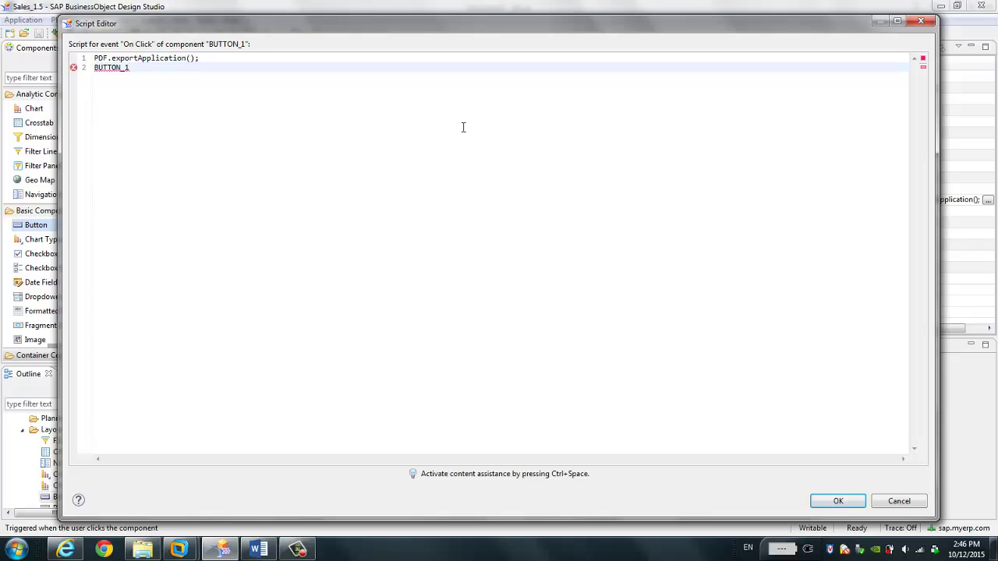
type(".")
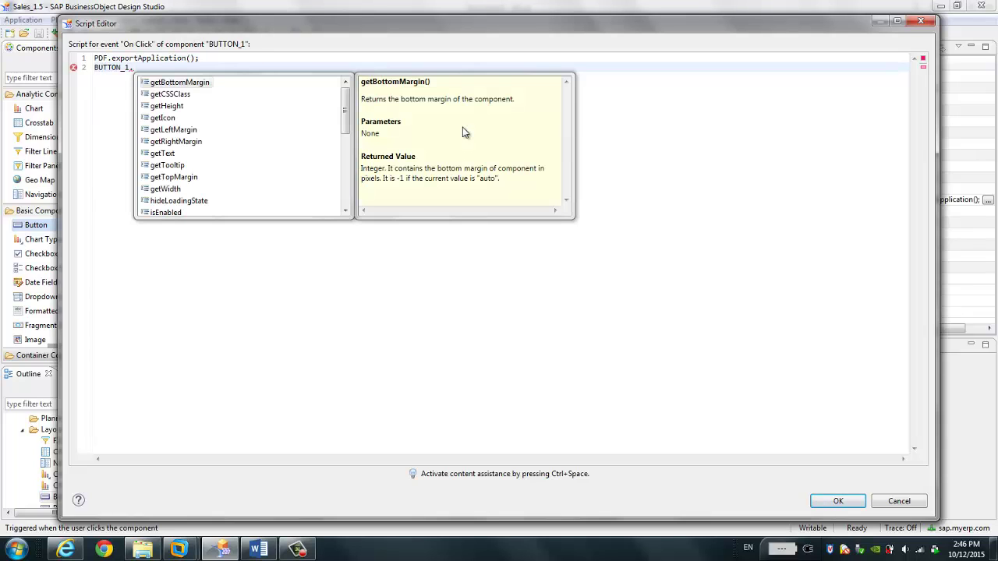
type("al")
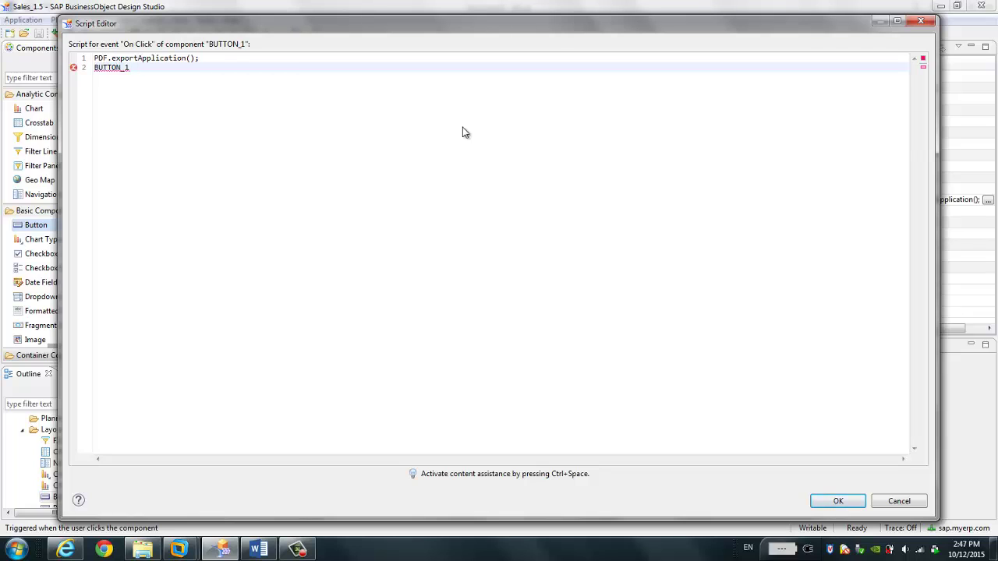
key("ctrl+space")
type("s")
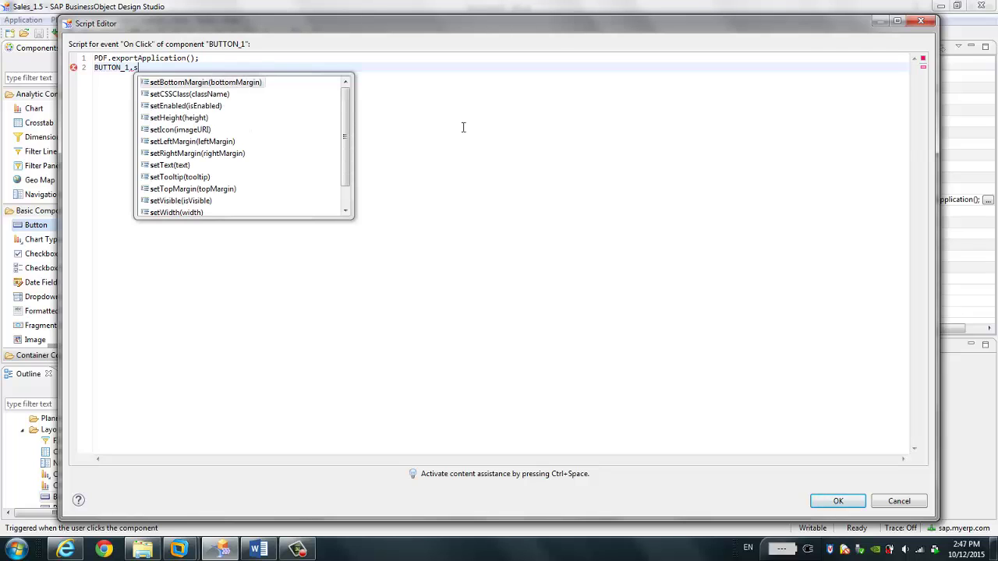
type("ett")
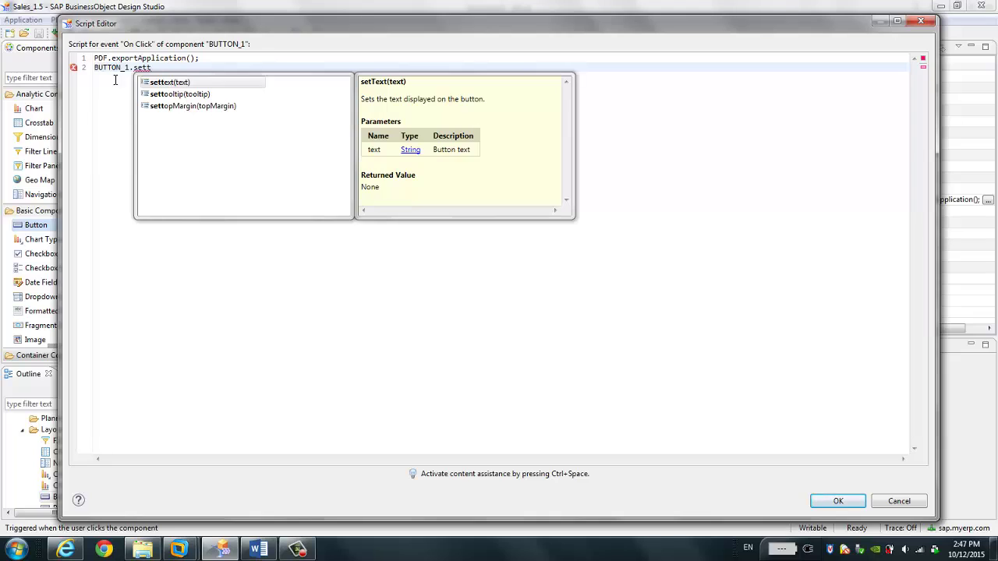
left_click(101, 98)
- Replace the second script line with me.setText("The text was set by me function"); and accept the script
left_click_drag(162, 68, 94, 68)
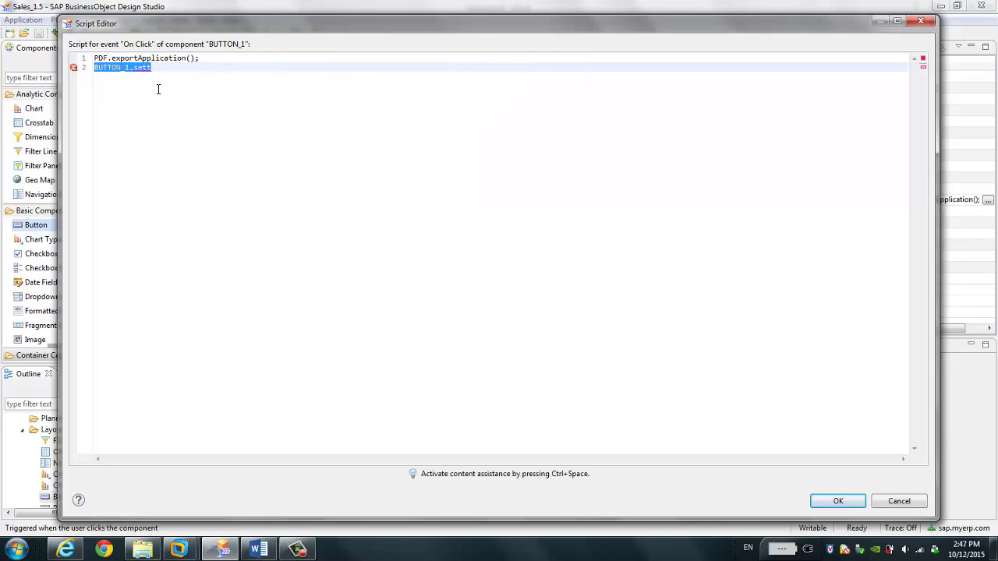
type("me.set")
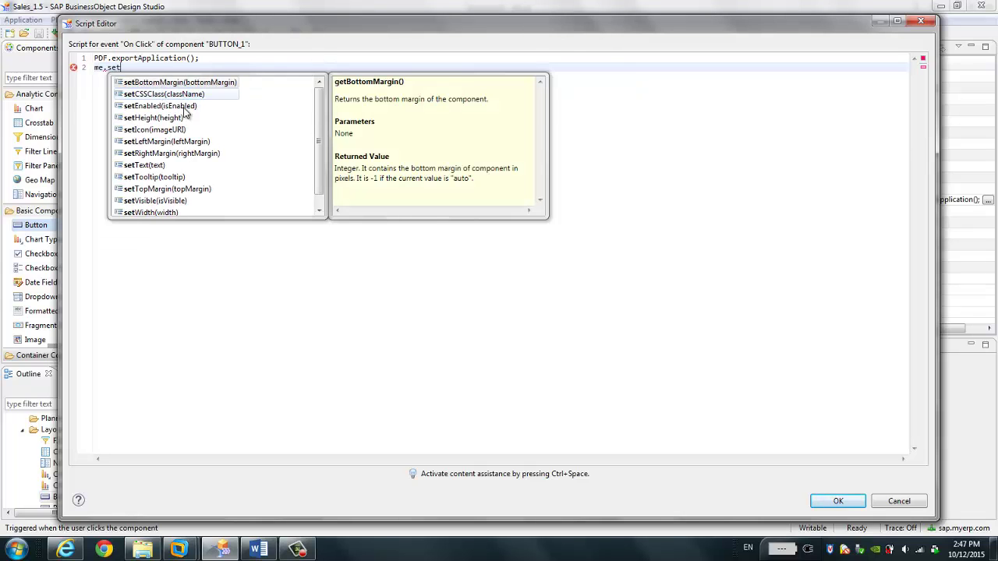
key("Escape")
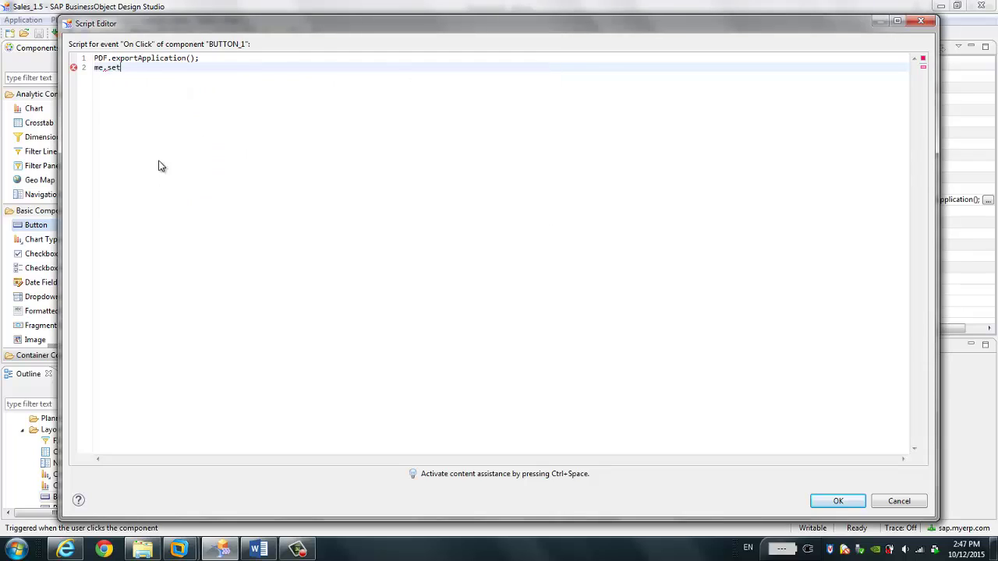
double_click(159, 165)
type("\"The text was set by me function")
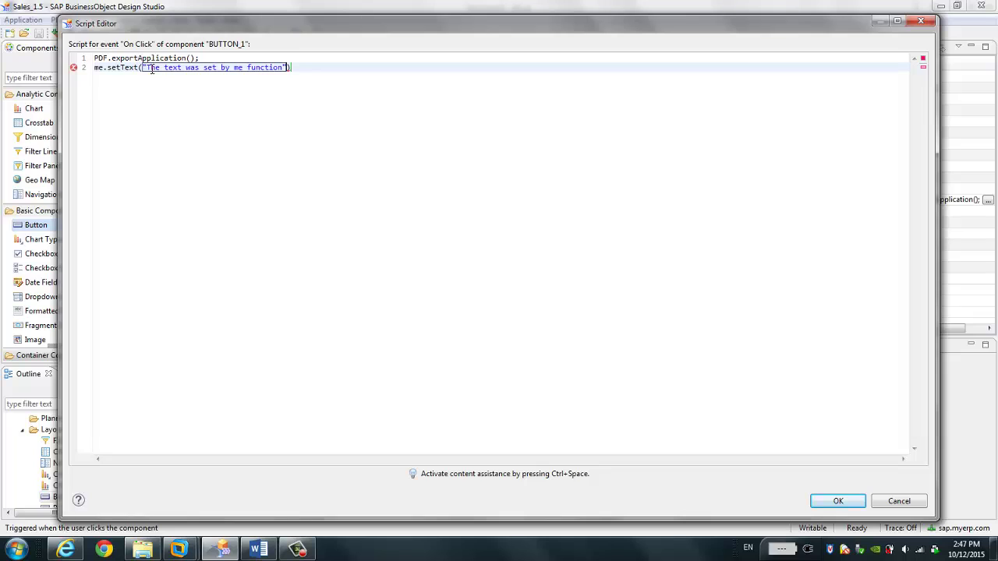
key("Return")
left_click(831, 500)
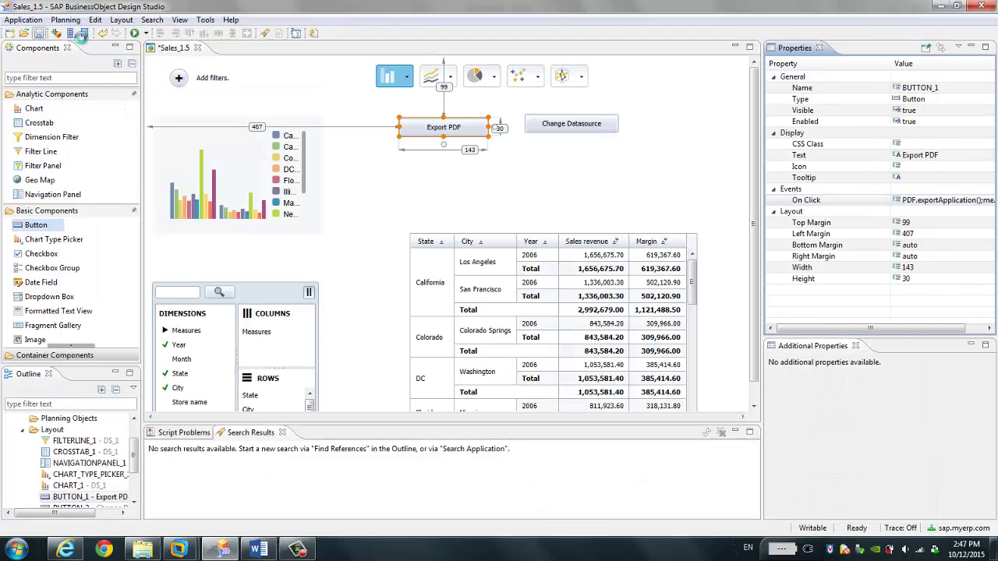
- Run Sales_1.5 in the browser, test the Export PDF button and cancel the PDF export
left_click(134, 33)
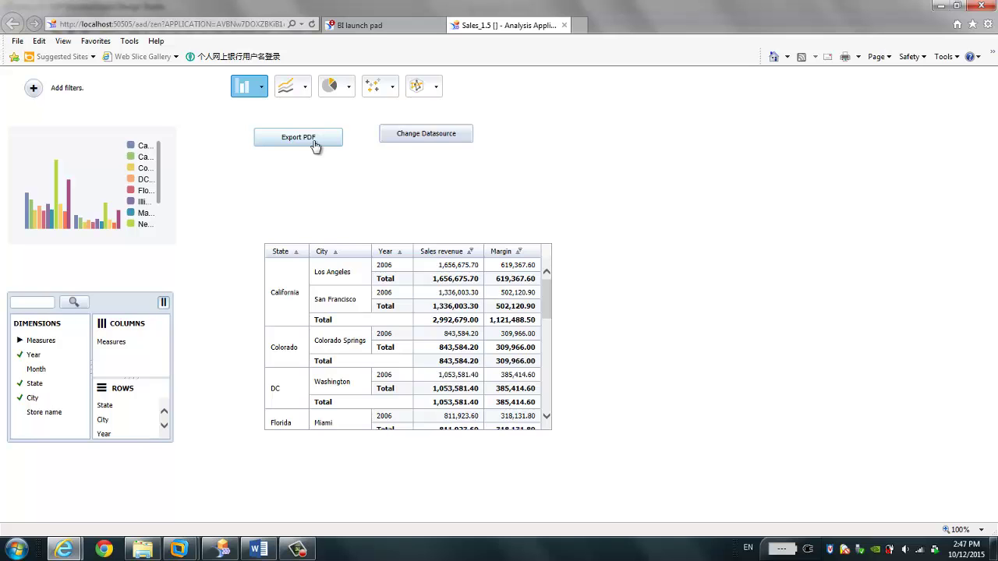
left_click(315, 146)
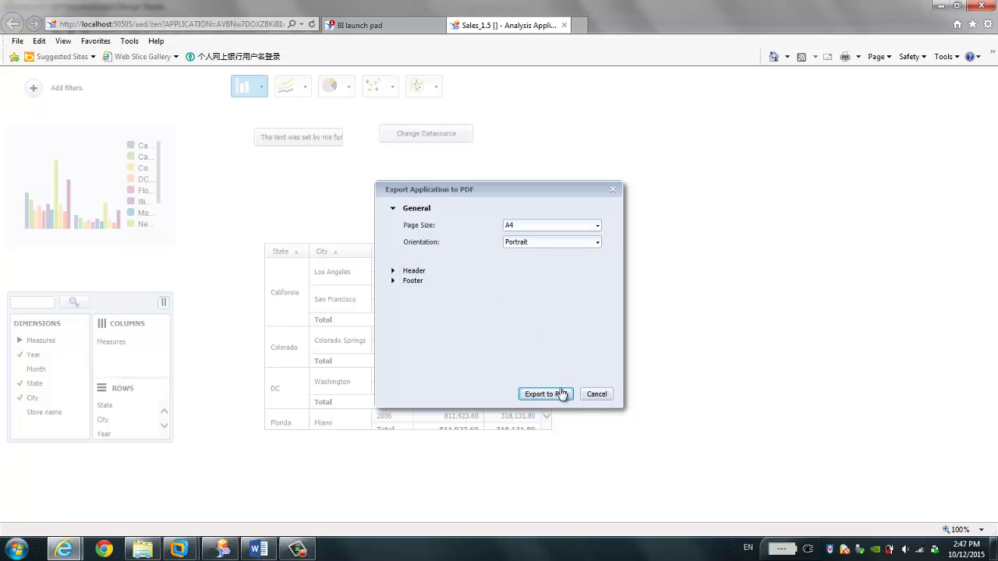
left_click(596, 396)
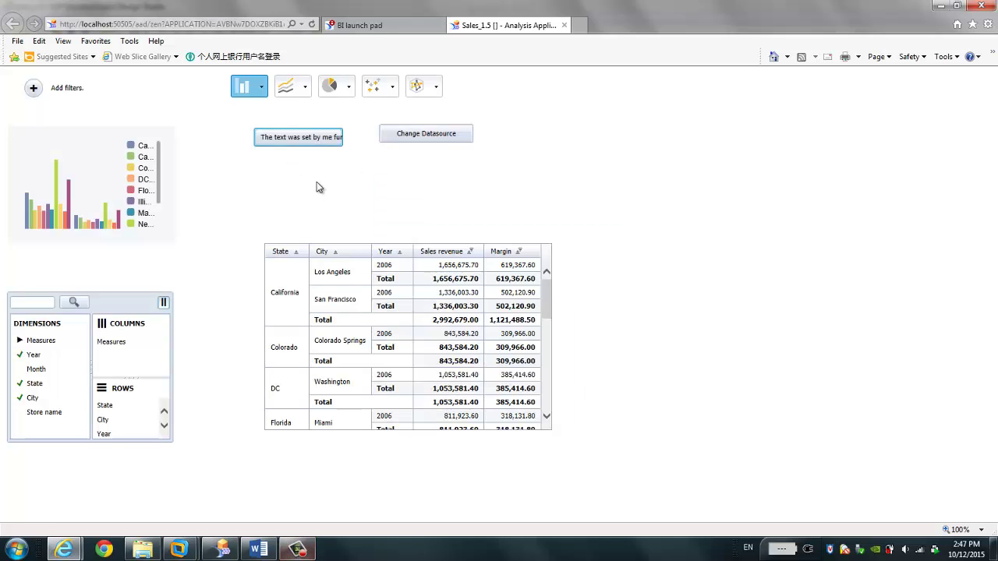
- In Design Studio, widen the Export PDF button to 208 and comment out PDF.exportApplication(); in its On Click script
left_click(222, 551)
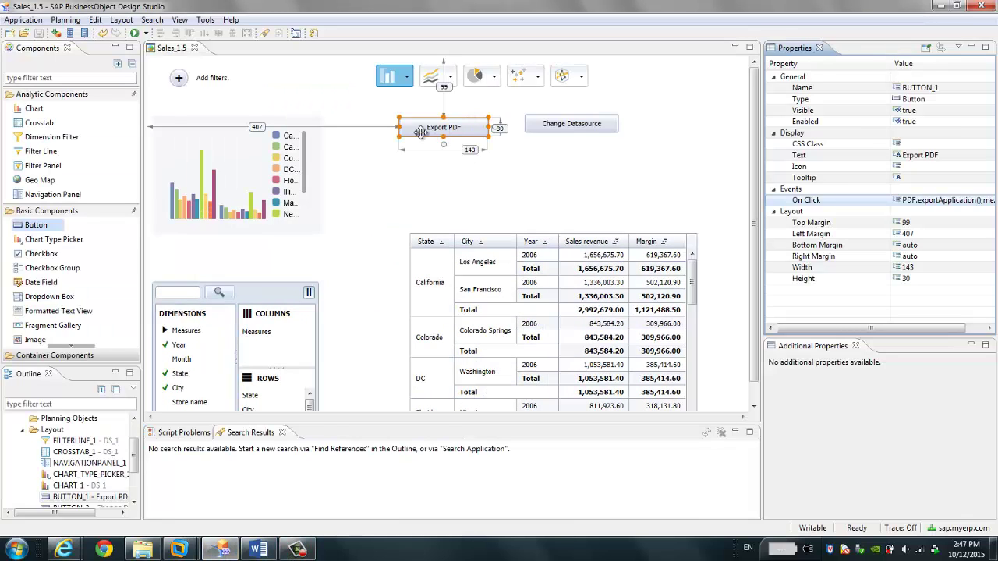
left_click_drag(364, 133, 355, 133)
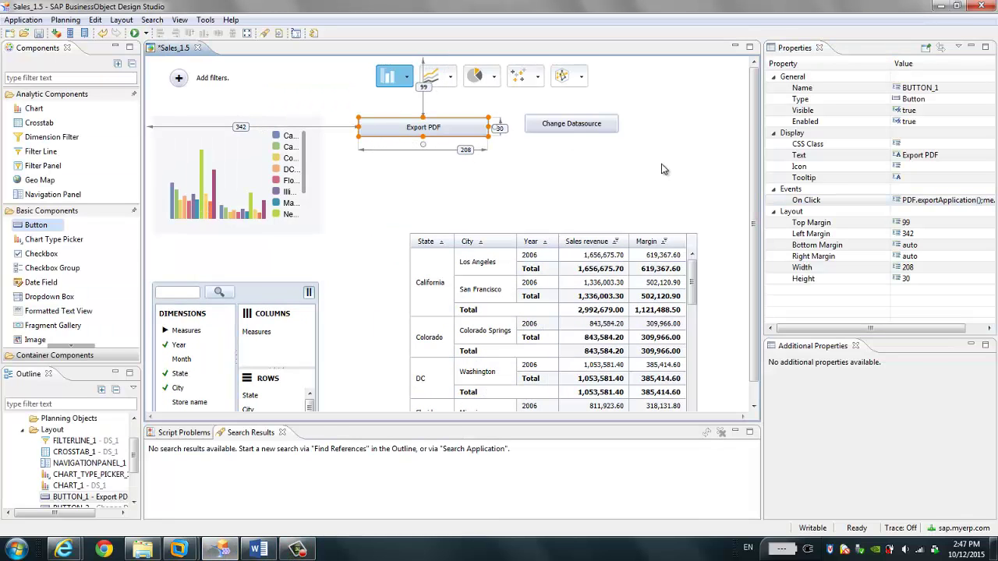
left_click(857, 200)
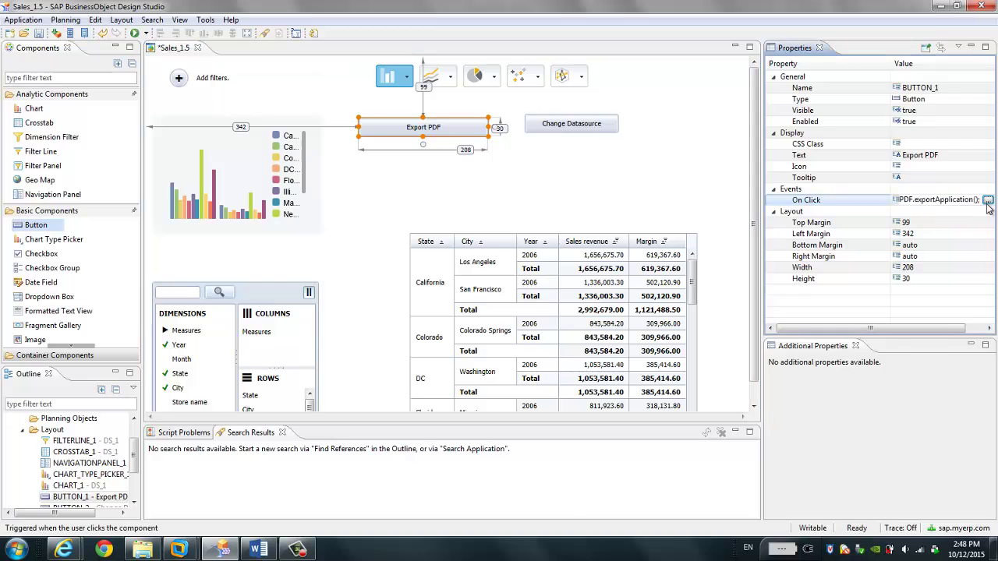
left_click(988, 200)
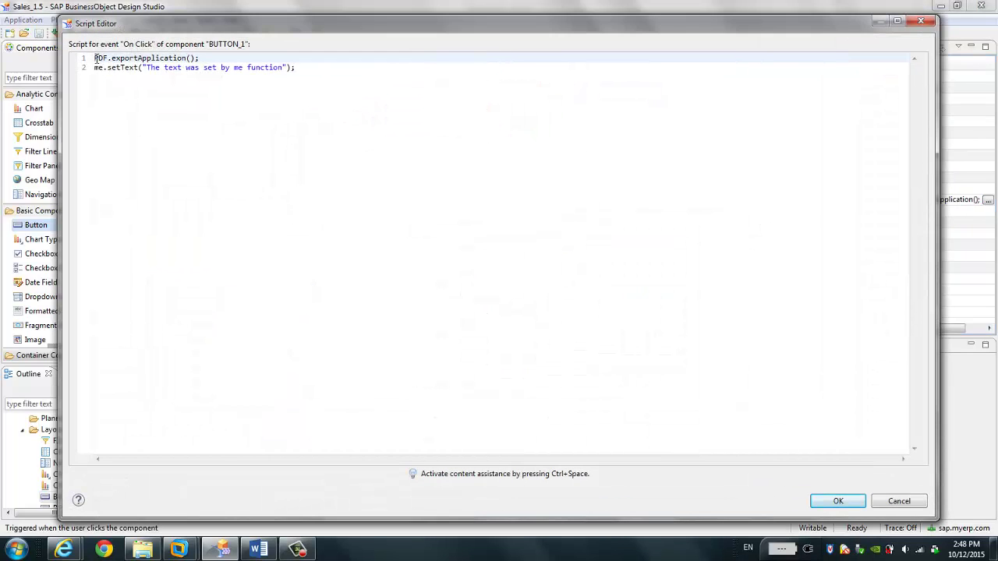
type("//")
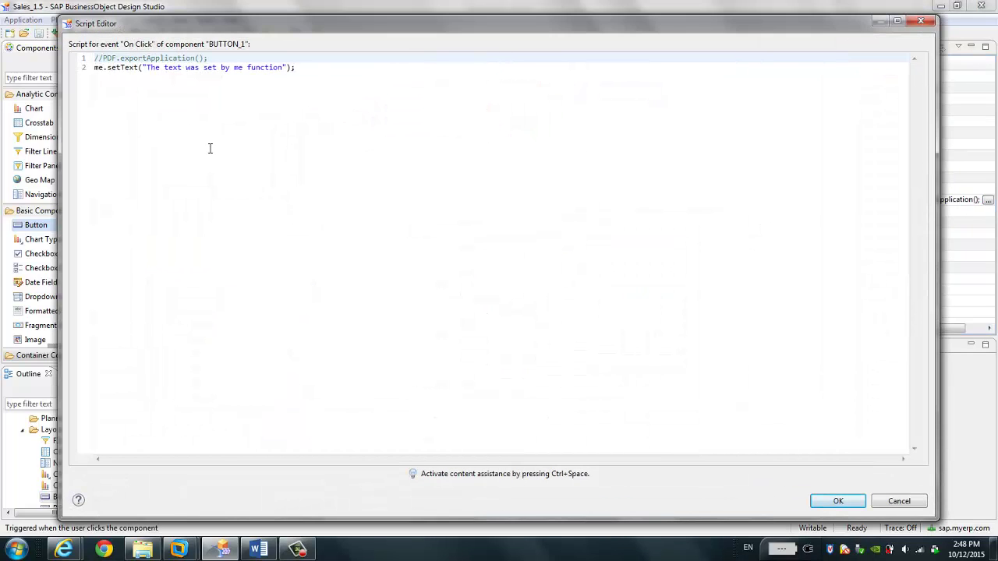
left_click(834, 502)
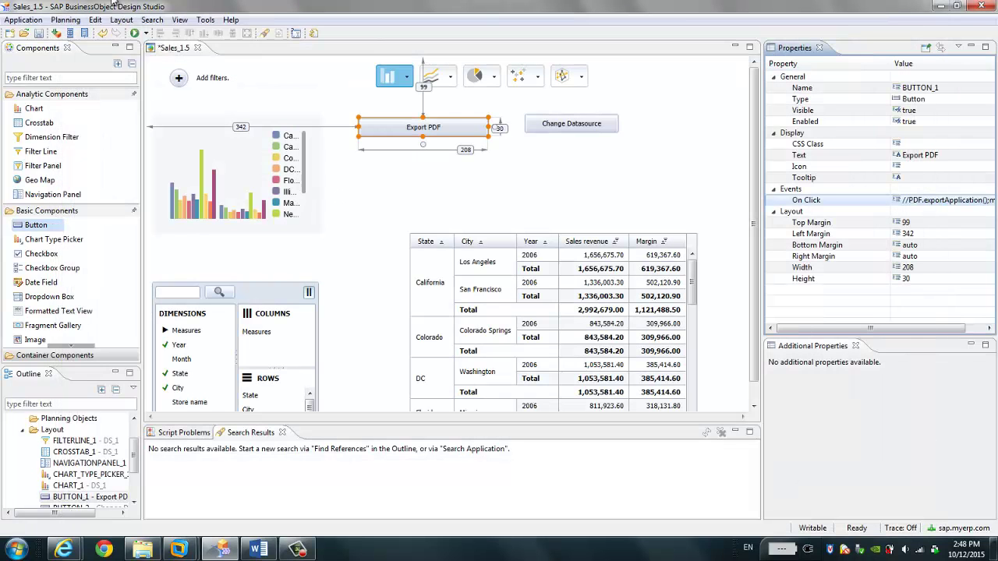
- Run the changed Sales_1.5 application again and close the earlier preview's browser tab
left_click(134, 34)
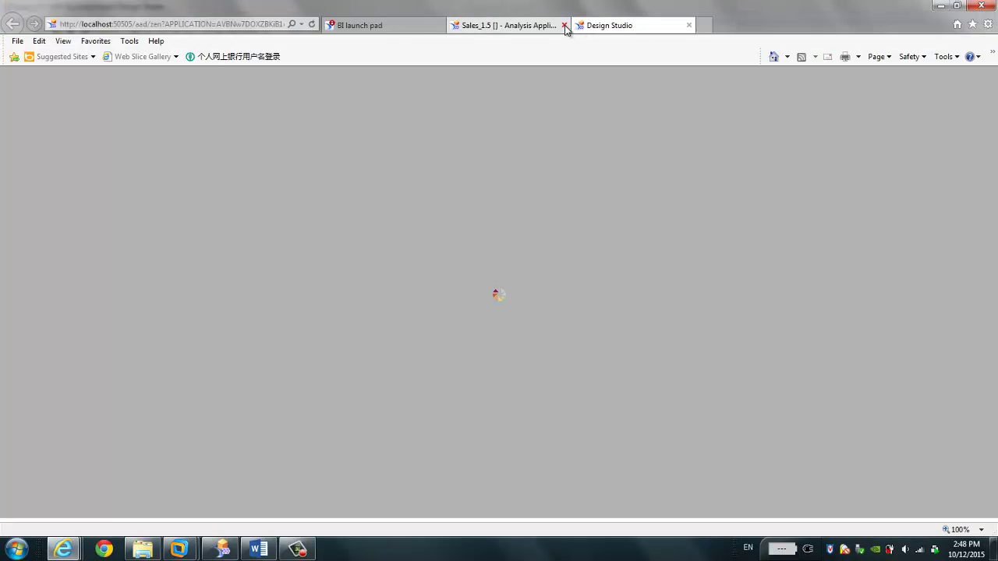
left_click(564, 26)
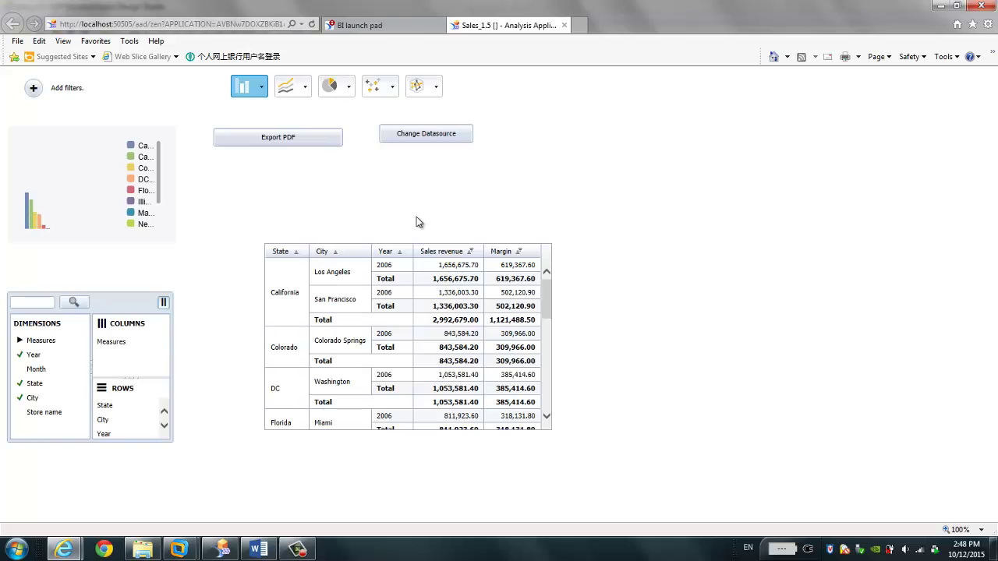
- Test the Export PDF button in the running application and switch to Word to review feature list items 1 to 7
left_click(285, 138)
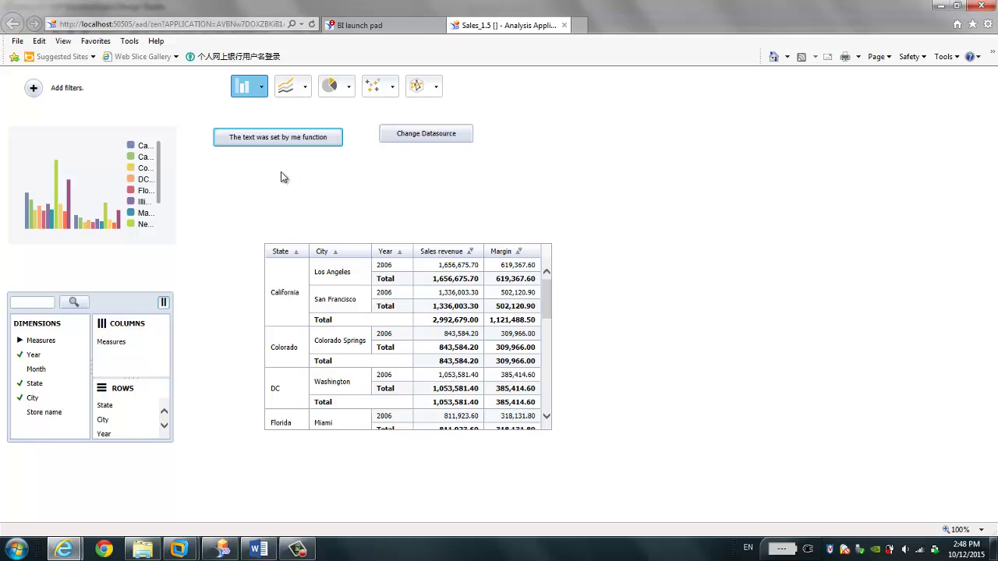
left_click(258, 550)
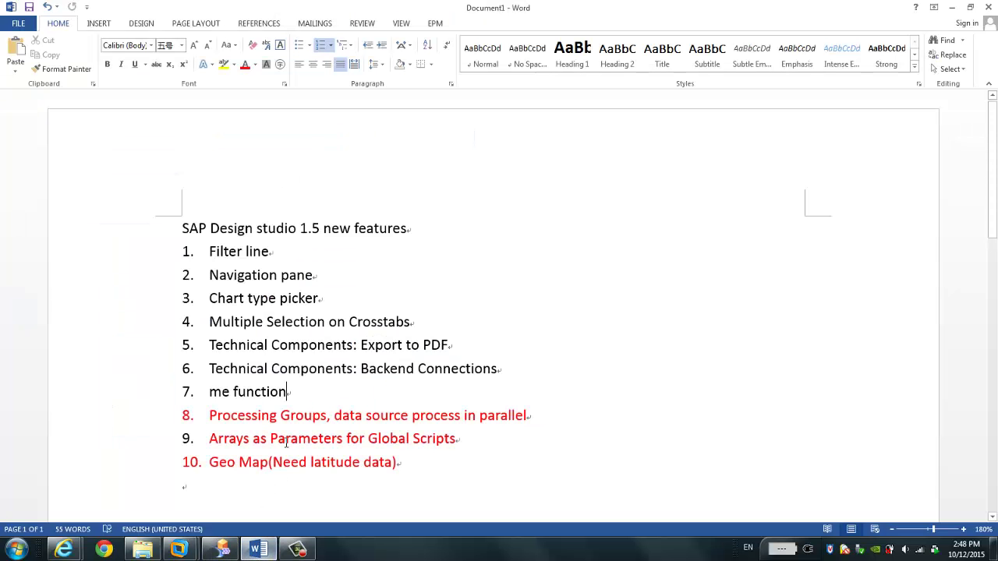
left_click_drag(285, 392, 210, 252)
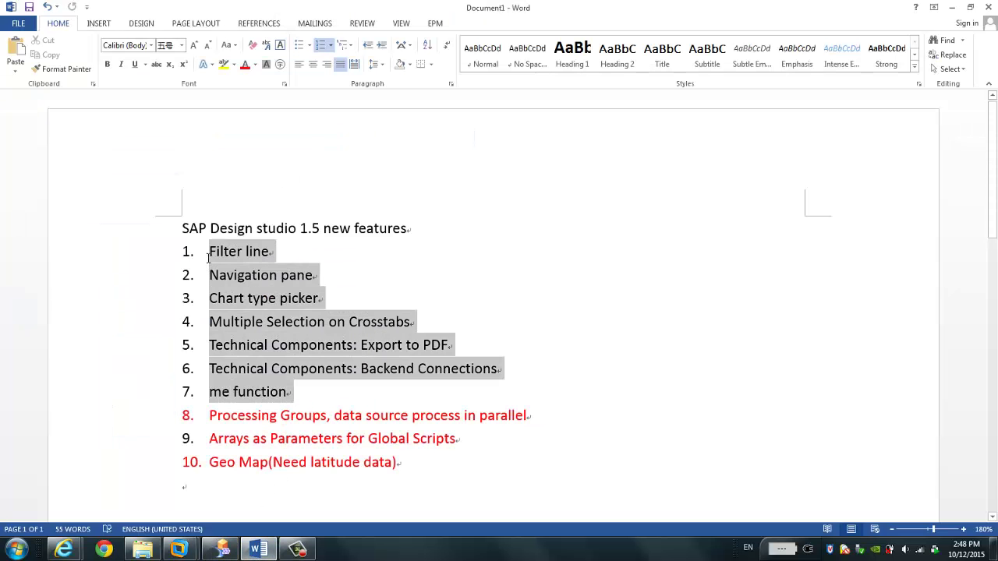
left_click(267, 322)
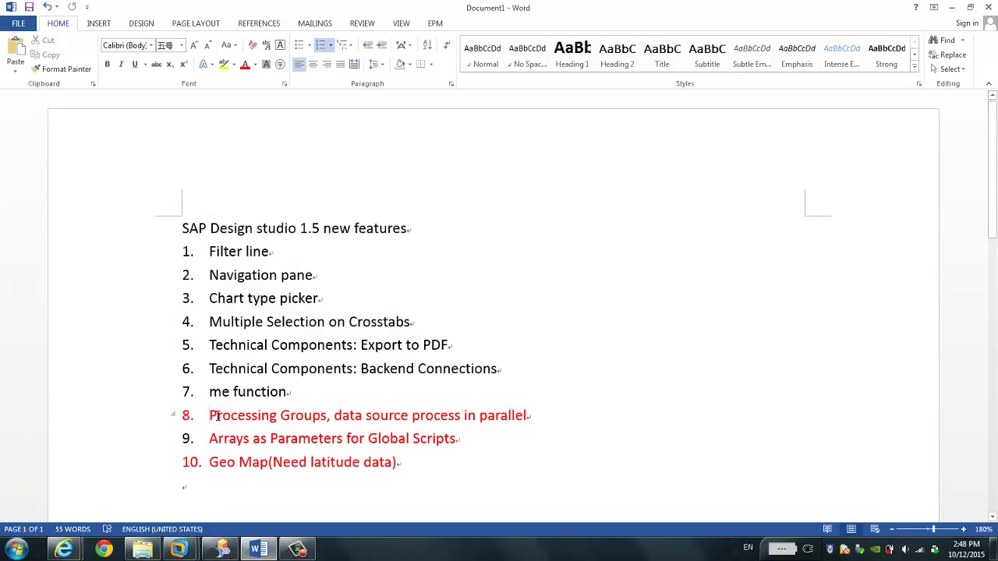
- Review the Processing Groups list item, and in Design Studio examine the Processing Group property of data source DS_1
left_click_drag(211, 416, 265, 425)
left_click(262, 441)
left_click(223, 550)
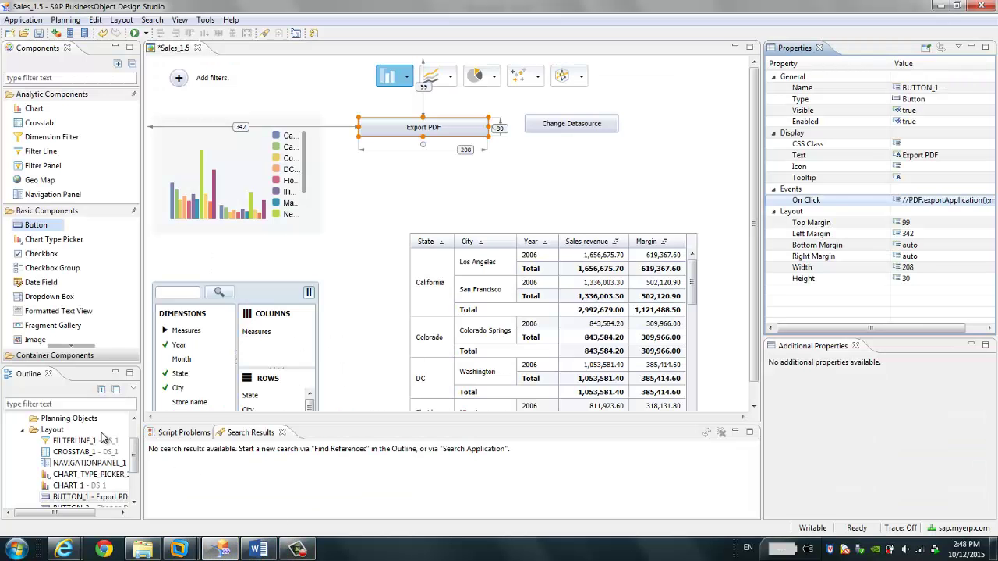
left_click(134, 430)
left_click(70, 441)
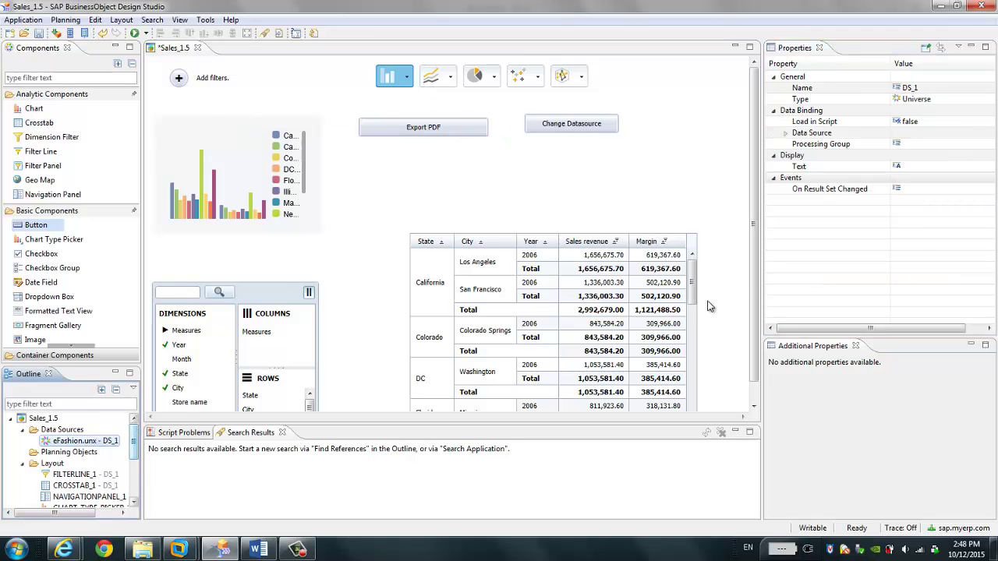
left_click(928, 143)
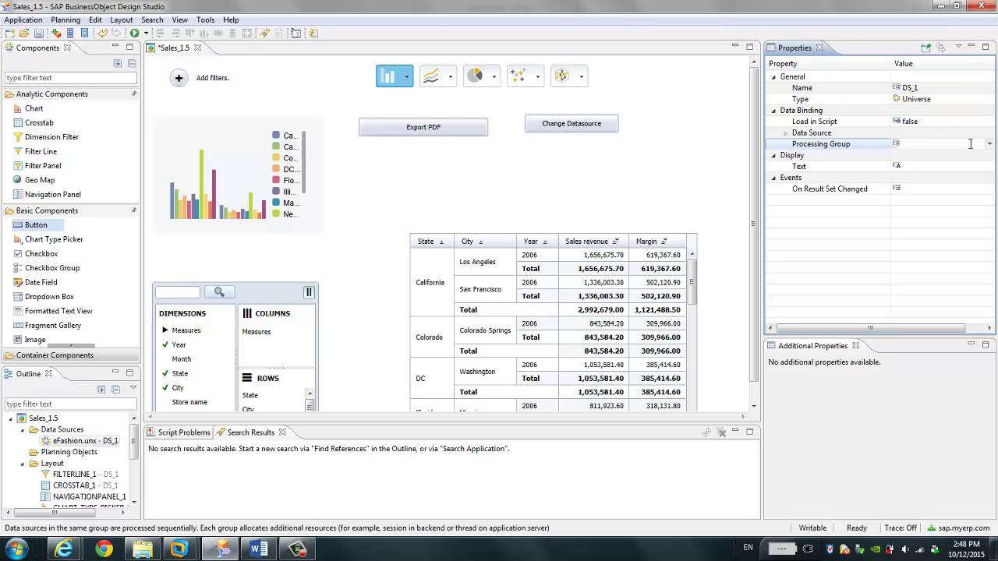
- Return to the Word feature list and review the Arrays as Parameters for Global Scripts and Geo Map items
left_click(257, 550)
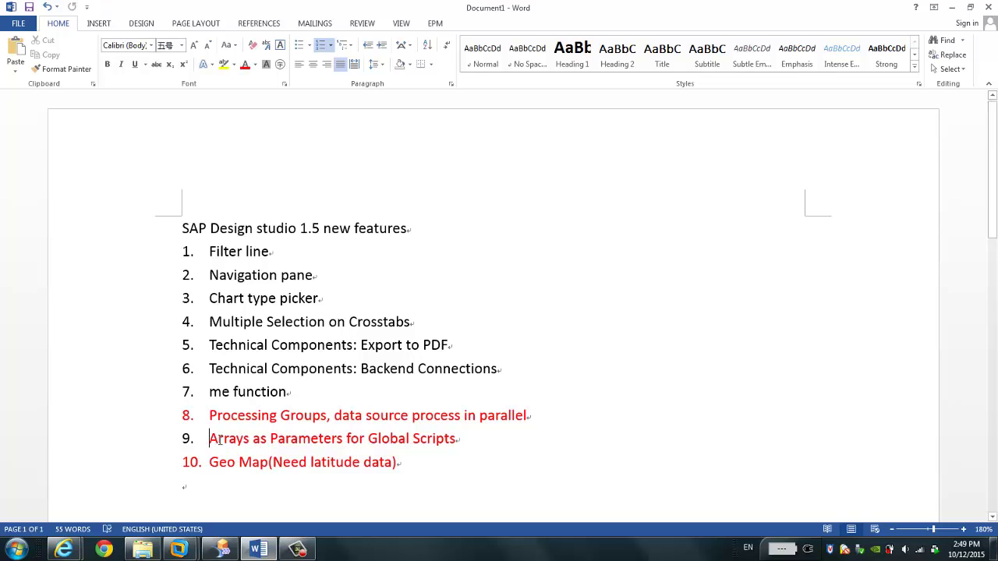
left_click_drag(210, 439, 267, 441)
left_click(251, 463)
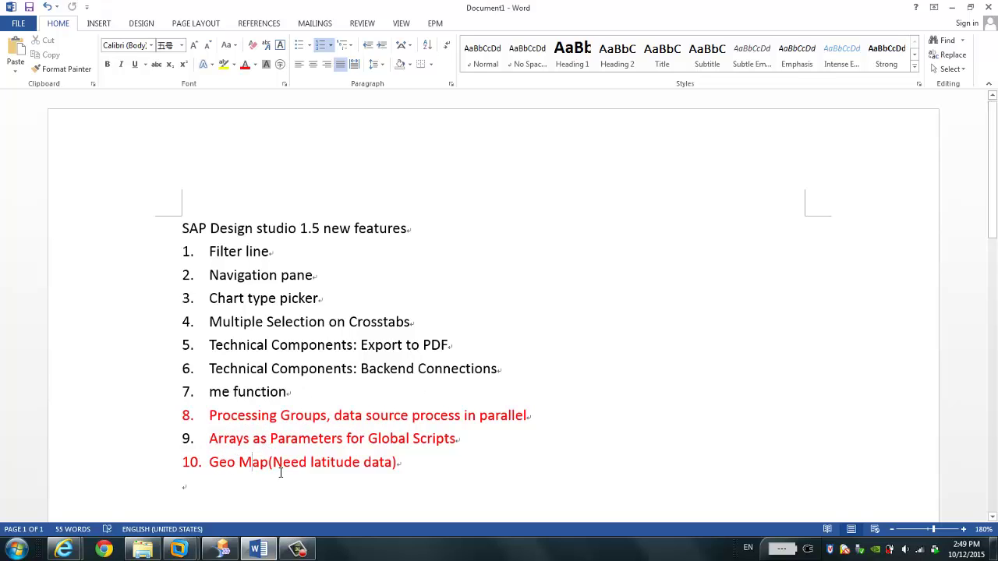